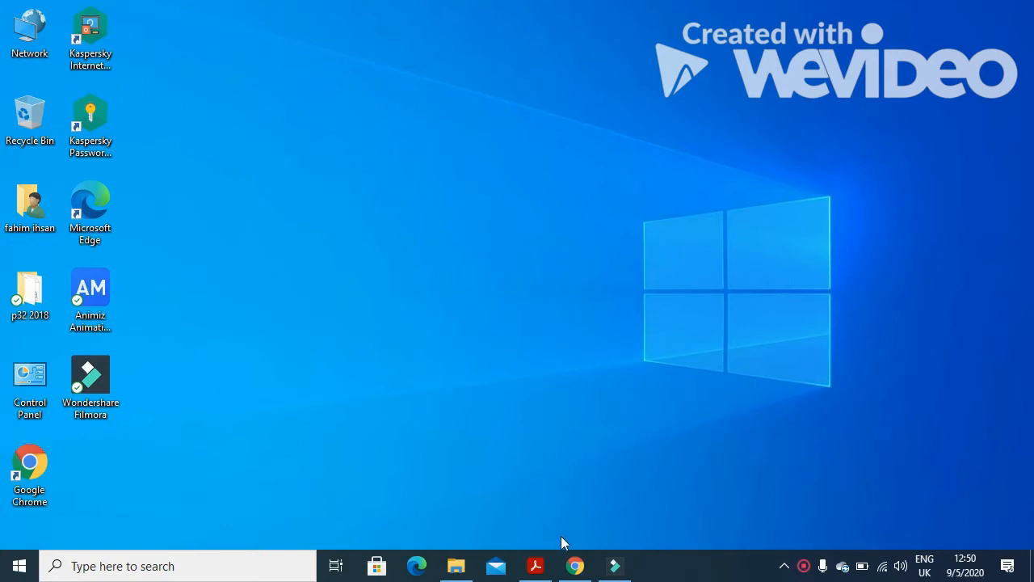
In the exam paper, highlight the Task 1 header requirements and the file name j1832evidence.rtf.
{"action": "left_click", "coordinate": [535, 565]}
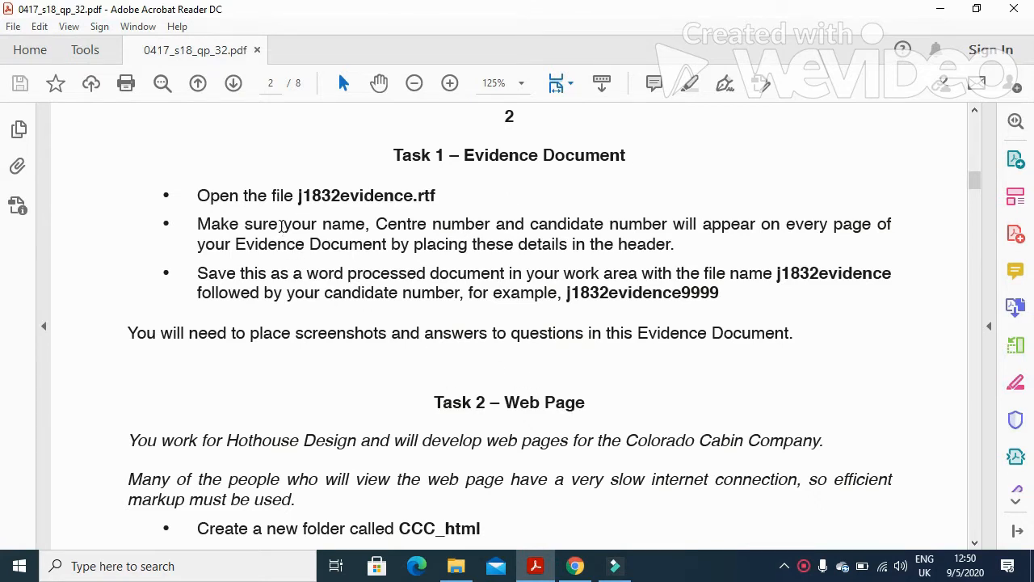
{"action": "left_click_drag", "start_coordinate": [283, 224], "coordinate": [668, 231]}
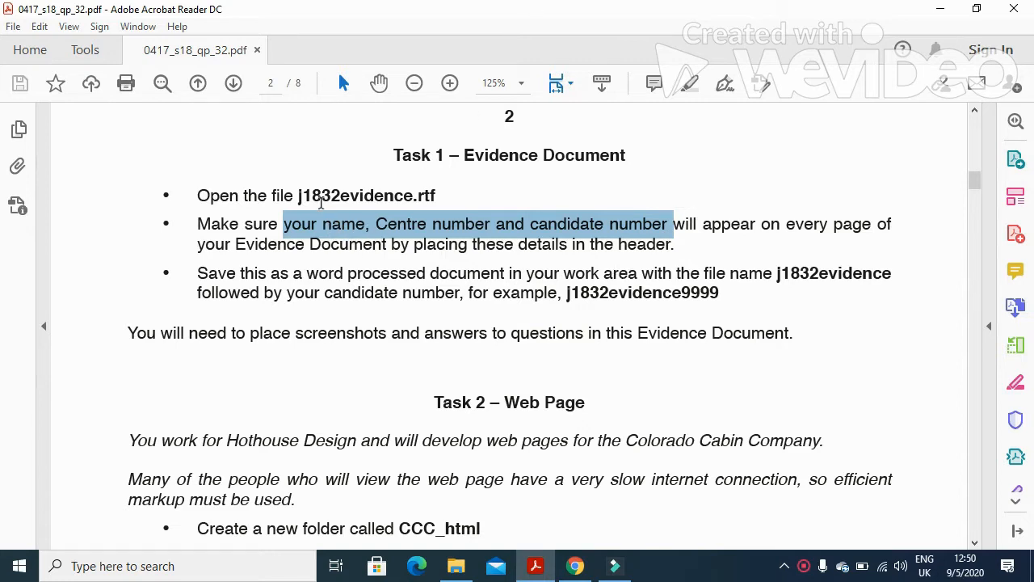
{"action": "left_click_drag", "start_coordinate": [296, 195], "coordinate": [437, 196]}
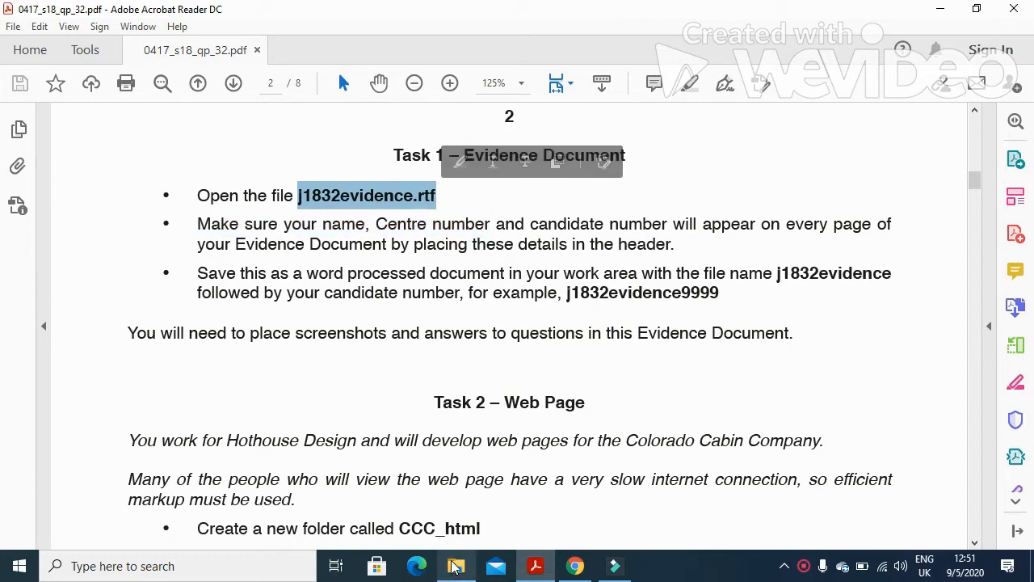
{"action": "left_click", "coordinate": [456, 566]}
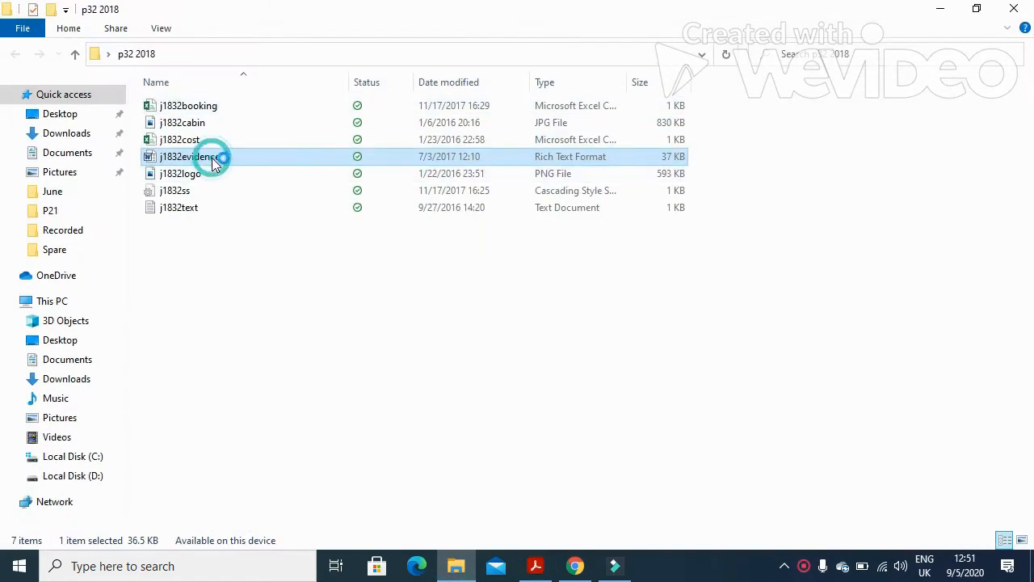
Open j1832evidence in Word and add a Blank (Three Columns) header.
{"action": "double_click", "coordinate": [211, 157]}
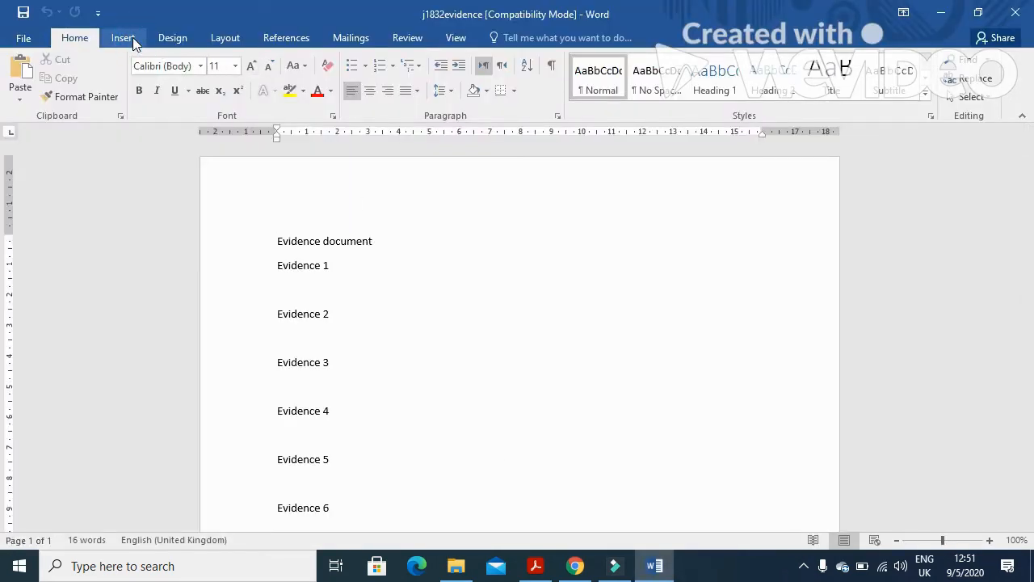
{"action": "left_click", "coordinate": [123, 38]}
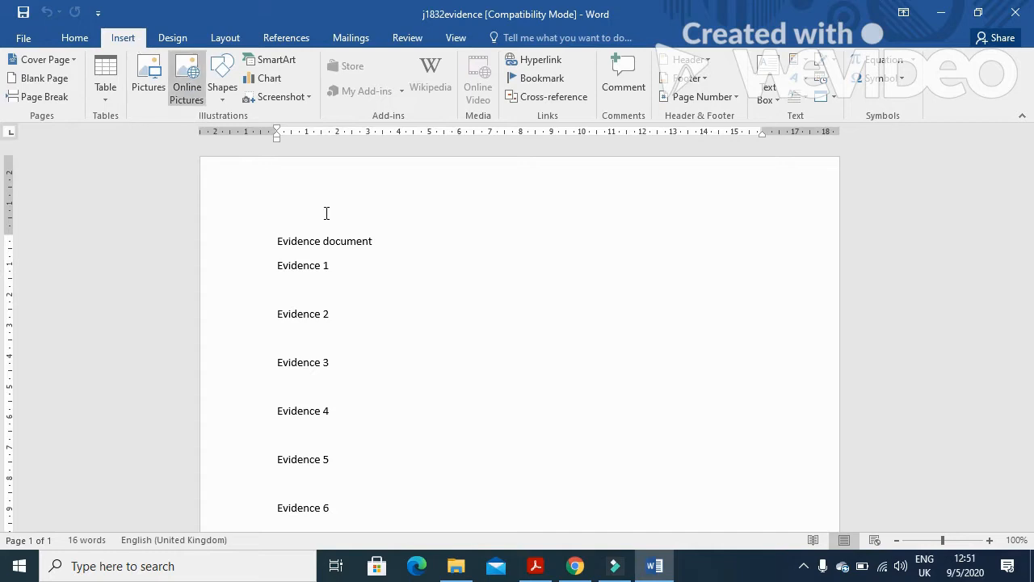
{"action": "left_click", "coordinate": [711, 59]}
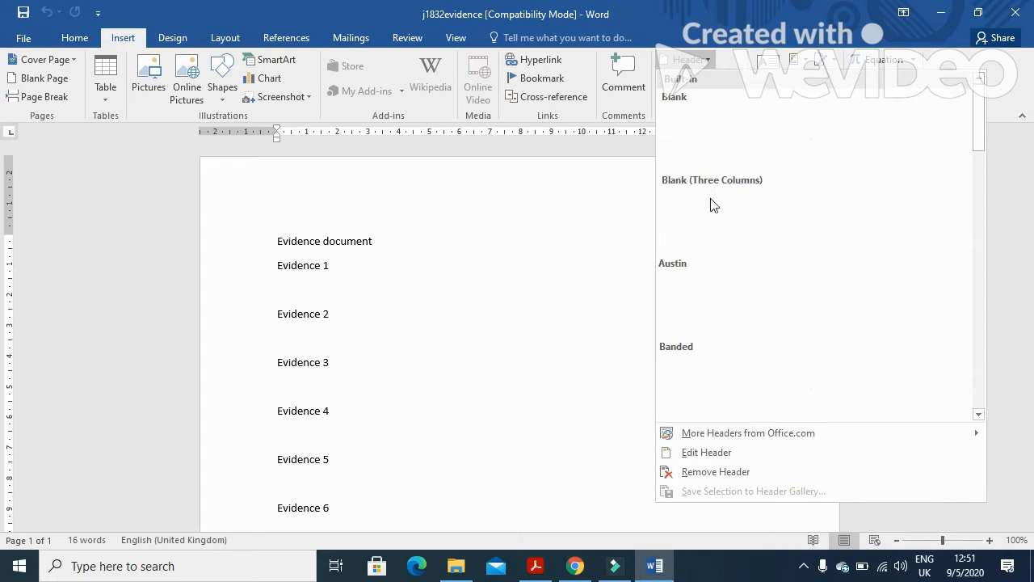
{"action": "left_click", "coordinate": [711, 218]}
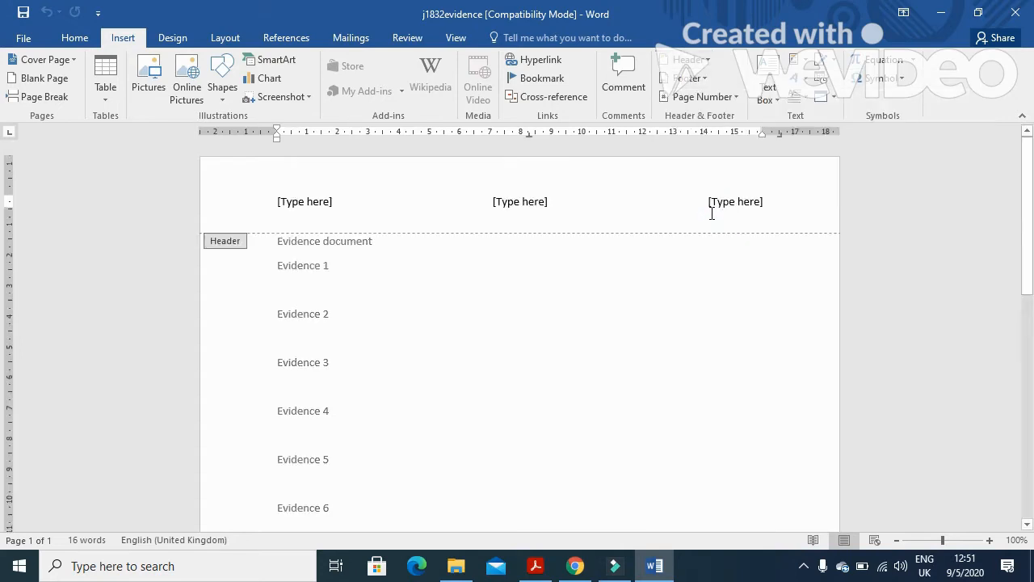
Fill the header's left, middle and right placeholders with the candidate's name, centre number and candidate number.
{"action": "left_click", "coordinate": [304, 201]}
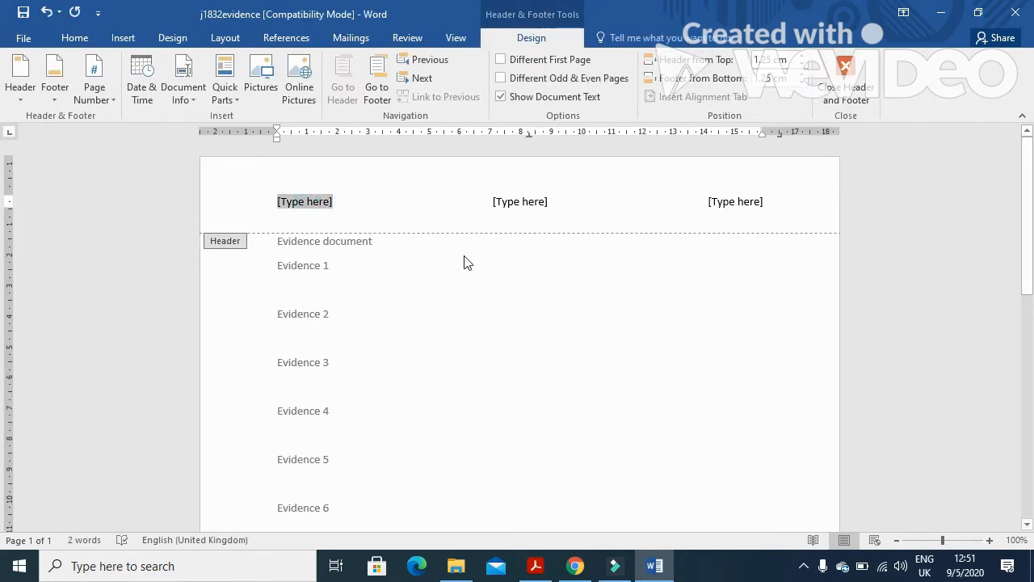
{"action": "type", "text": "Fahim"}
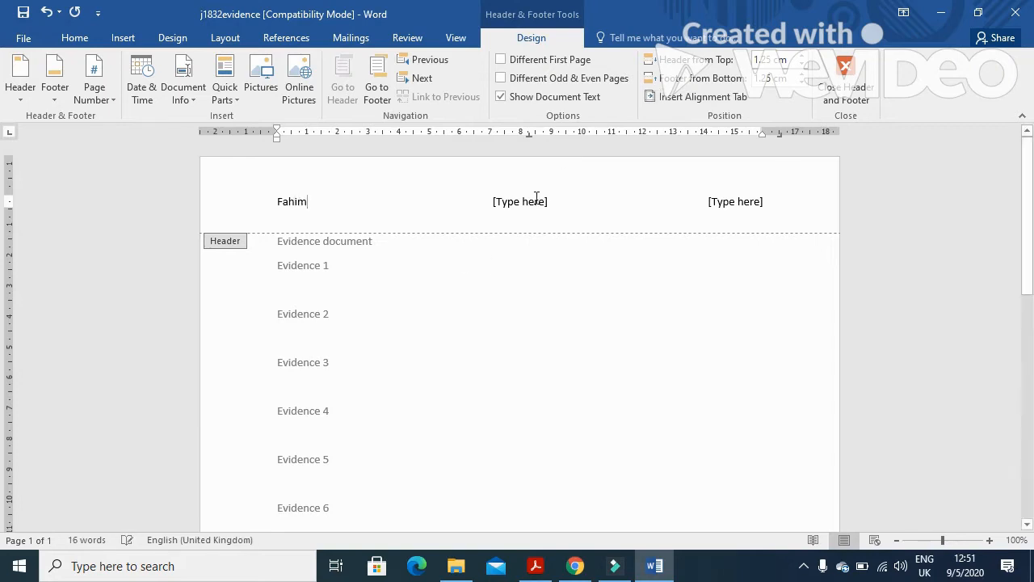
{"action": "left_click", "coordinate": [532, 203]}
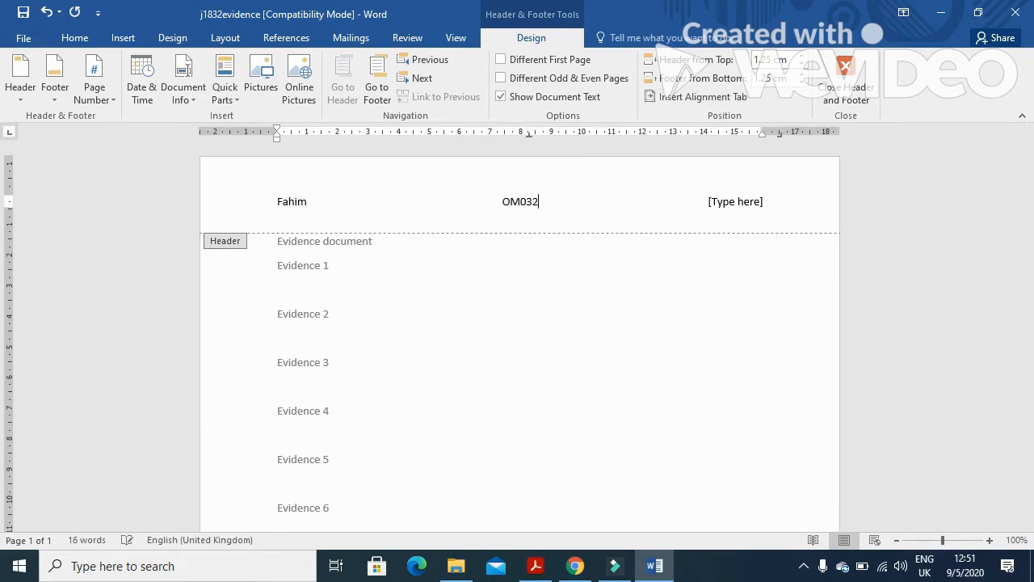
{"action": "left_click", "coordinate": [730, 202]}
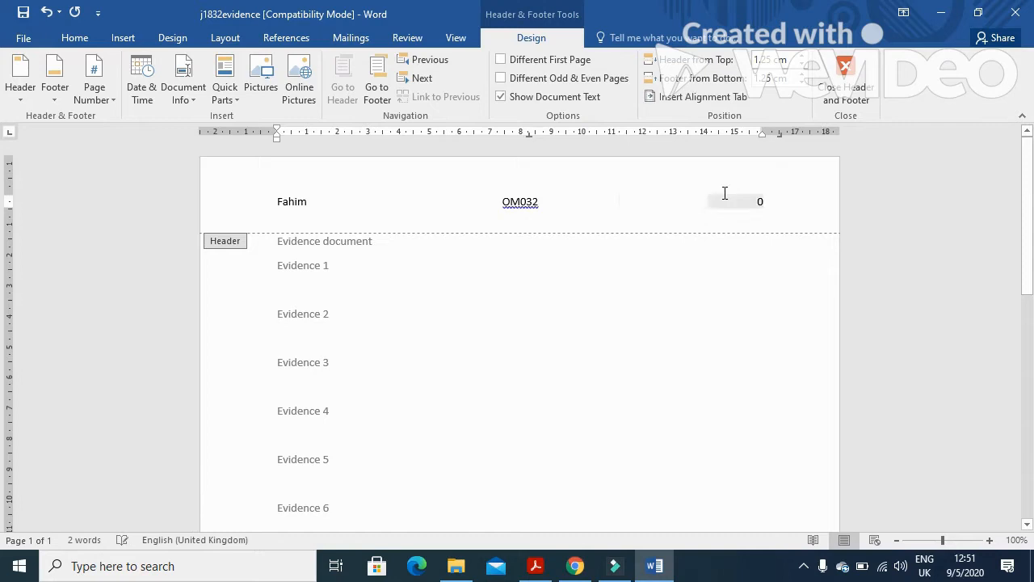
{"action": "left_click", "coordinate": [845, 80]}
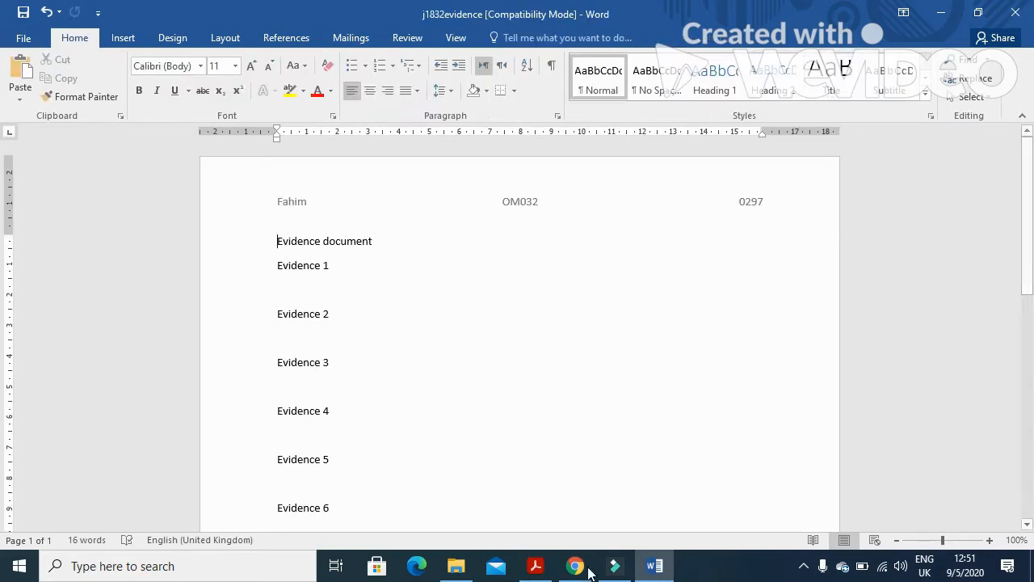
{"action": "left_click", "coordinate": [553, 571]}
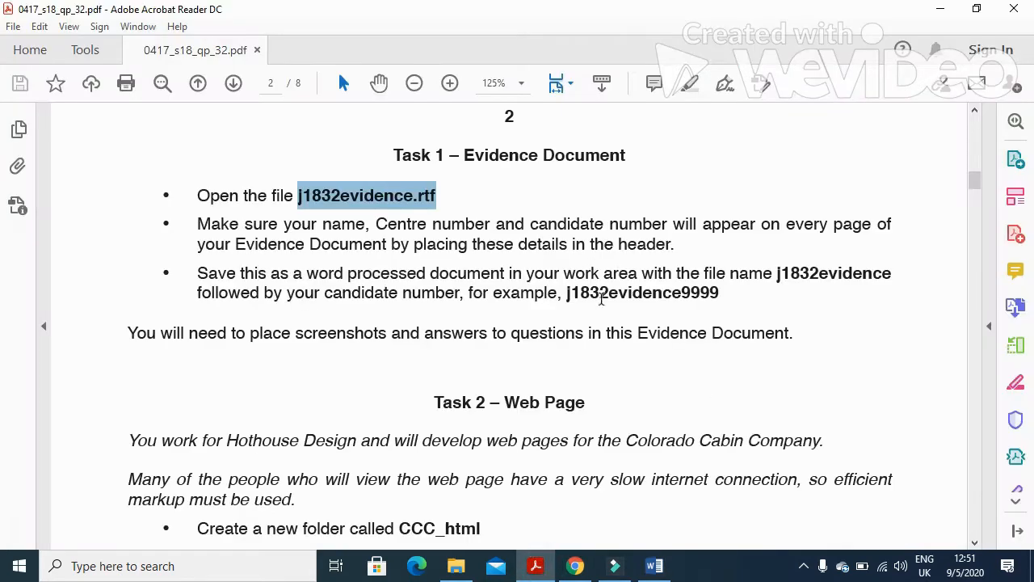
Save the evidence file as a Word Document named j1832evidence followed by the candidate number.
{"action": "left_click_drag", "start_coordinate": [681, 294], "coordinate": [569, 294]}
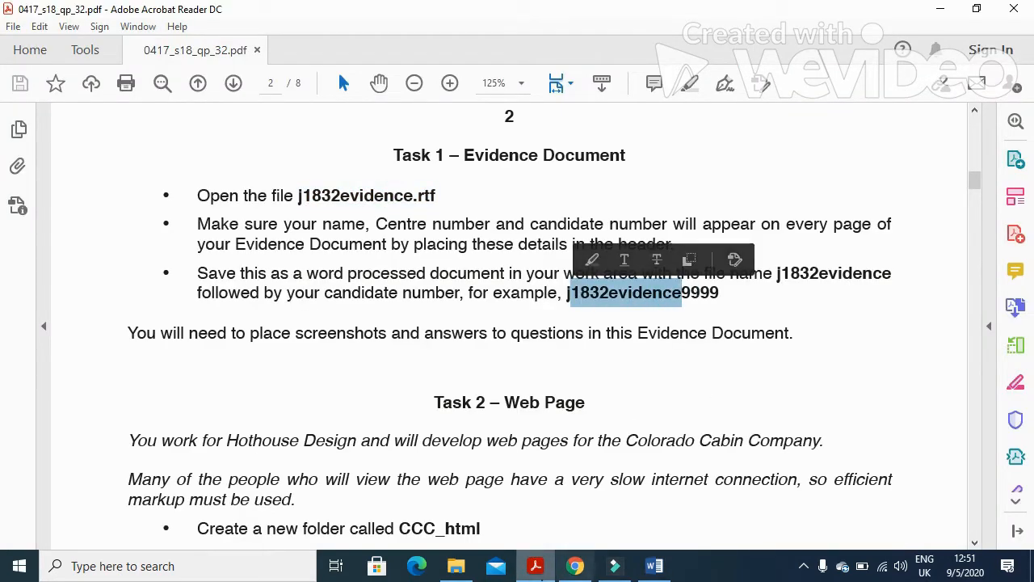
{"action": "key", "text": "alt+Tab"}
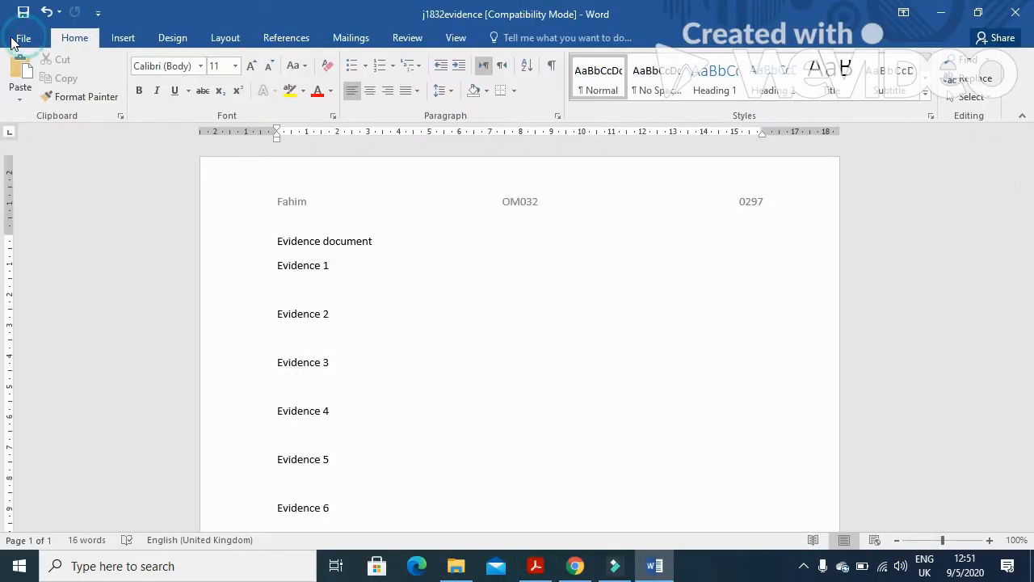
{"action": "left_click", "coordinate": [13, 40]}
{"action": "left_click", "coordinate": [29, 202]}
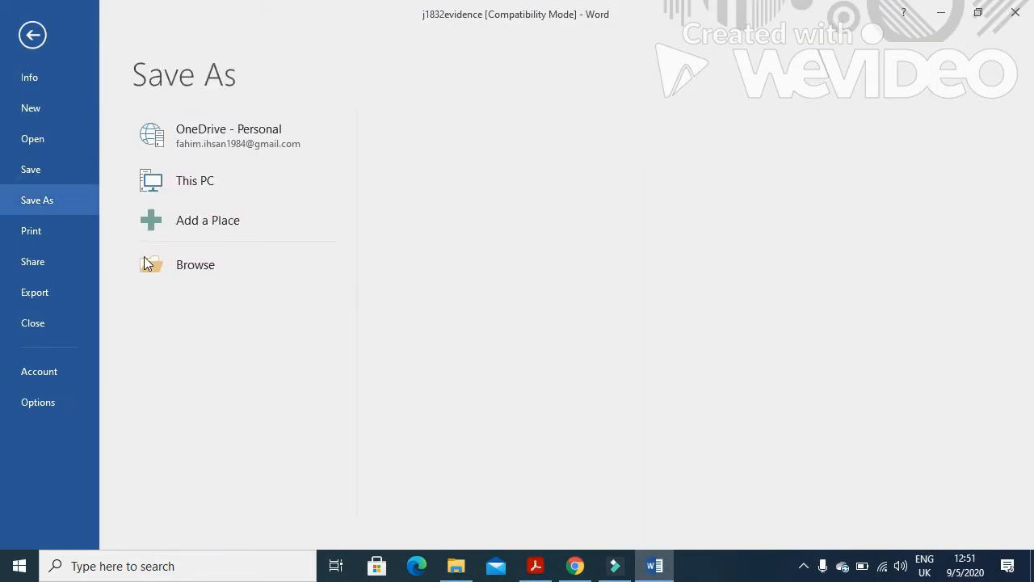
{"action": "left_click", "coordinate": [168, 268]}
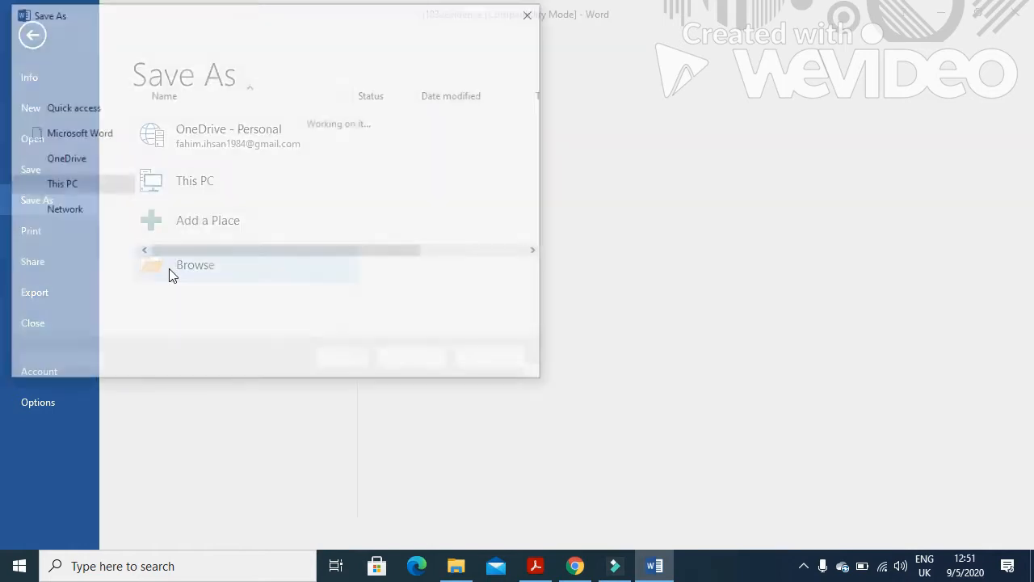
{"action": "left_click", "coordinate": [188, 277]}
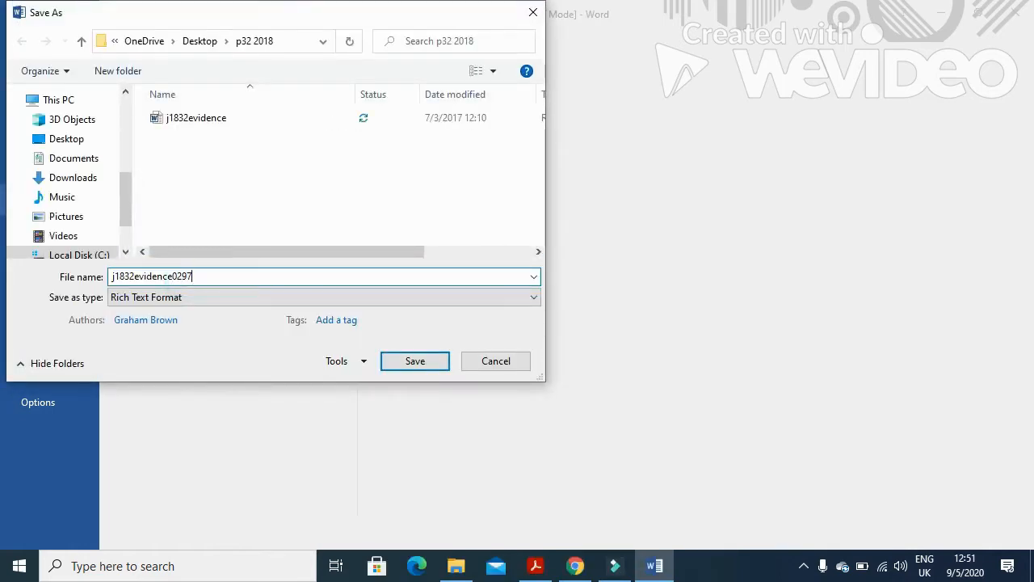
{"action": "left_click", "coordinate": [271, 298]}
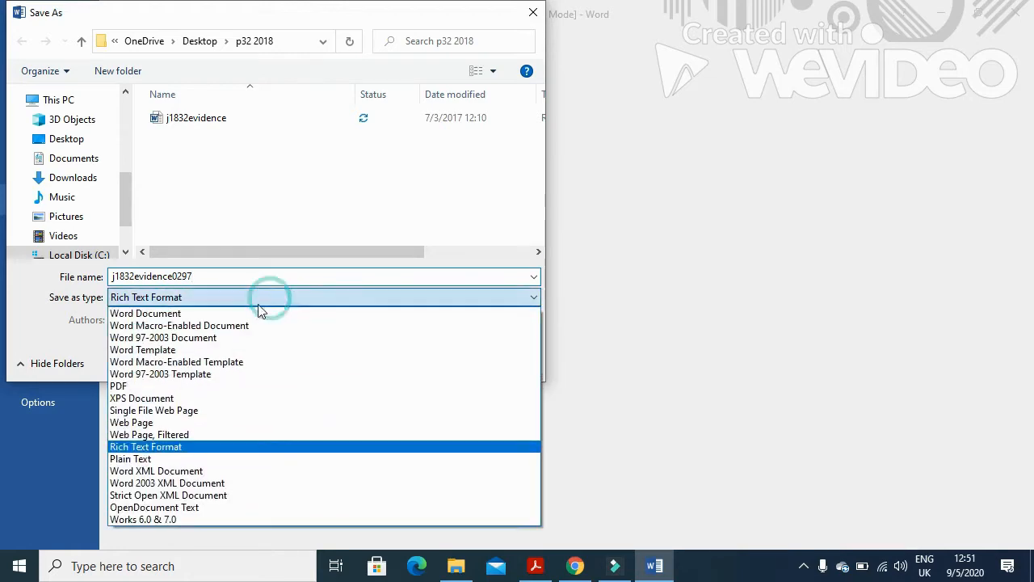
{"action": "left_click", "coordinate": [218, 317]}
{"action": "left_click", "coordinate": [396, 422]}
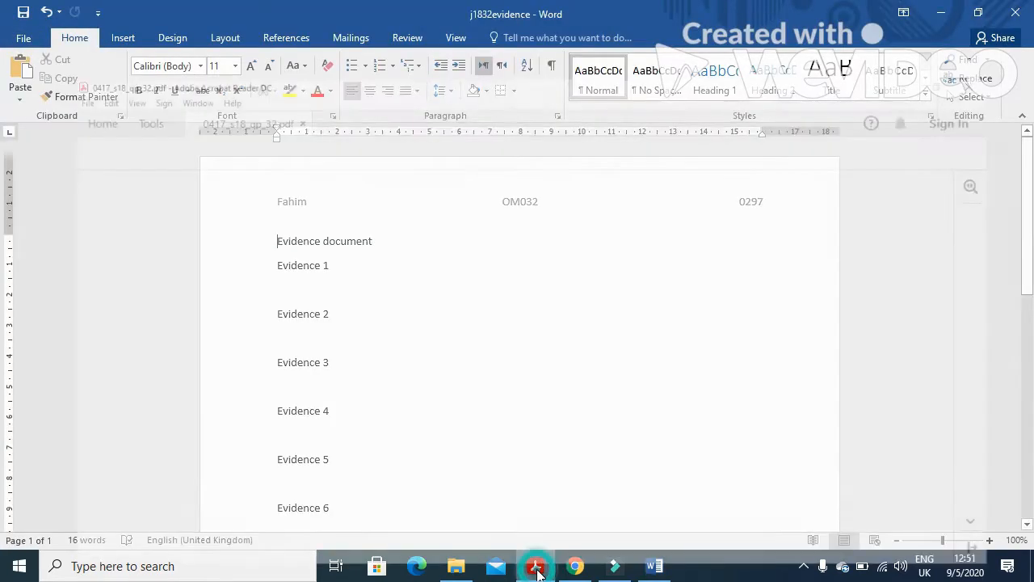
{"action": "left_click", "coordinate": [535, 566]}
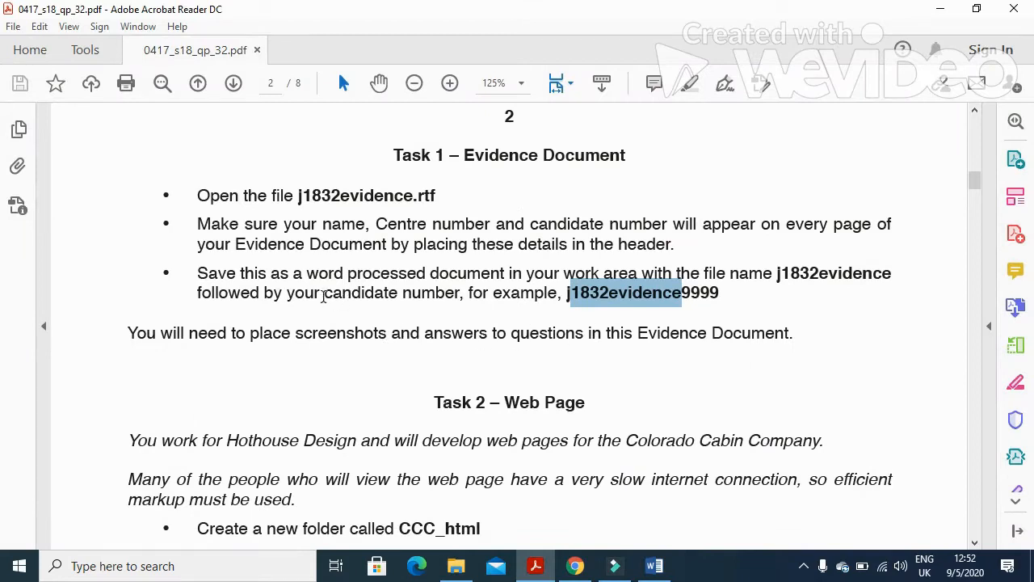
Review the Task 2 instructions and the CCC_html folder name, then minimise Acrobat and Word.
{"action": "left_click_drag", "start_coordinate": [307, 276], "coordinate": [521, 276]}
{"action": "scroll", "coordinate": [504, 337], "scroll_direction": "down", "scroll_amount": 7}
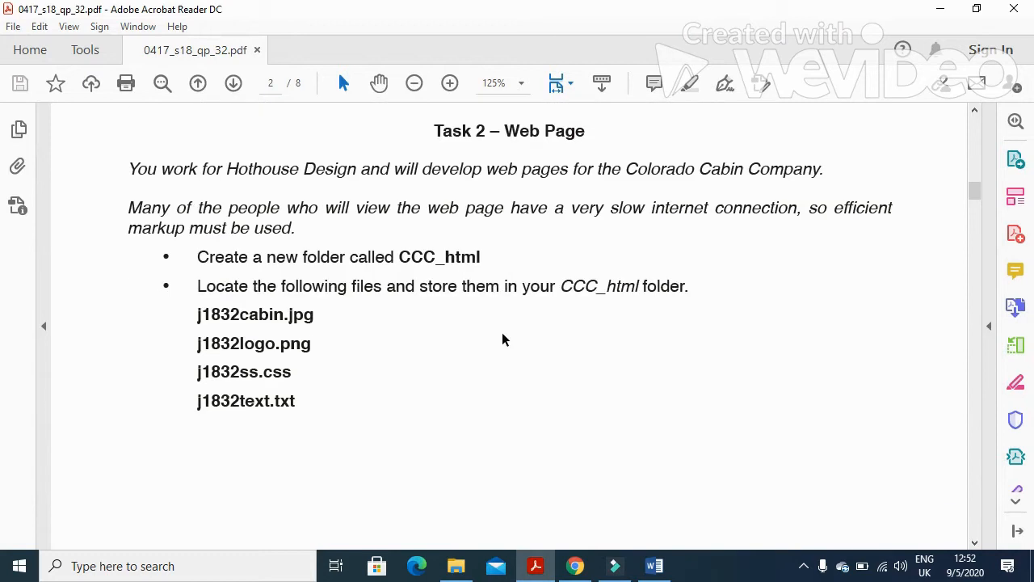
{"action": "left_click_drag", "start_coordinate": [132, 170], "coordinate": [829, 183]}
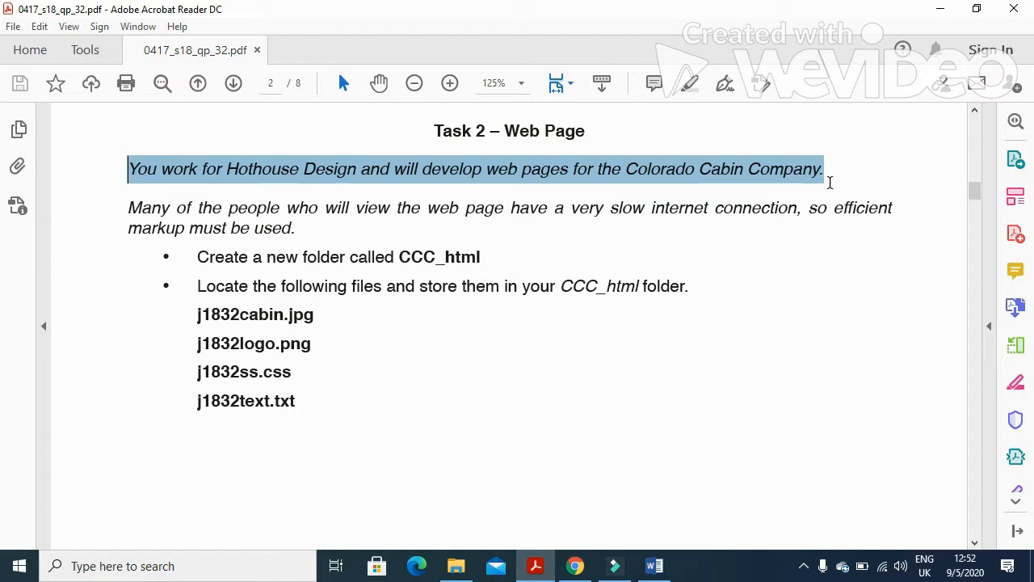
{"action": "left_click_drag", "start_coordinate": [121, 220], "coordinate": [835, 238]}
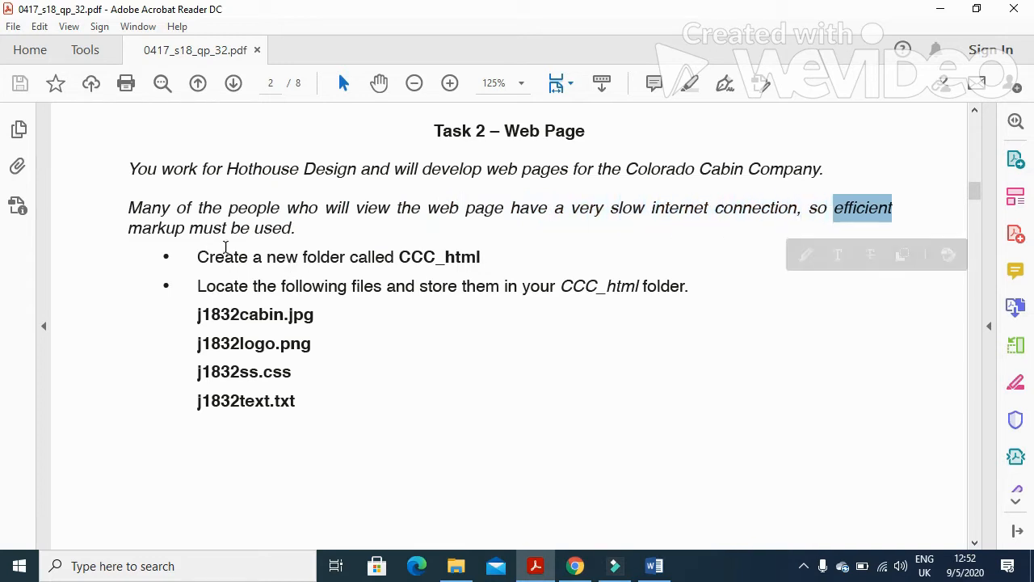
{"action": "left_click_drag", "start_coordinate": [198, 258], "coordinate": [396, 260]}
{"action": "left_click", "coordinate": [456, 256]}
{"action": "left_click", "coordinate": [466, 279]}
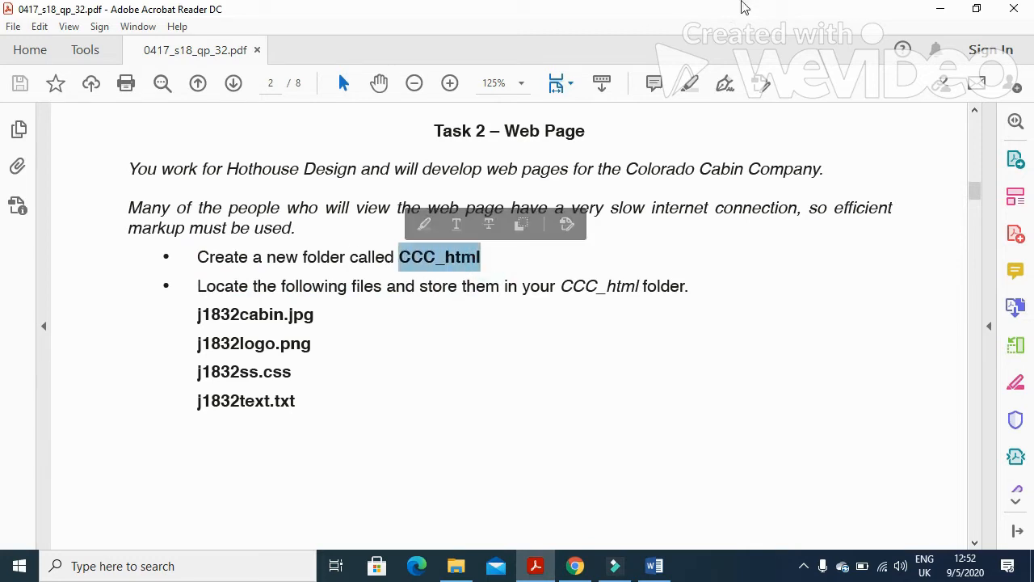
{"action": "left_click", "coordinate": [939, 10]}
{"action": "left_click", "coordinate": [938, 19]}
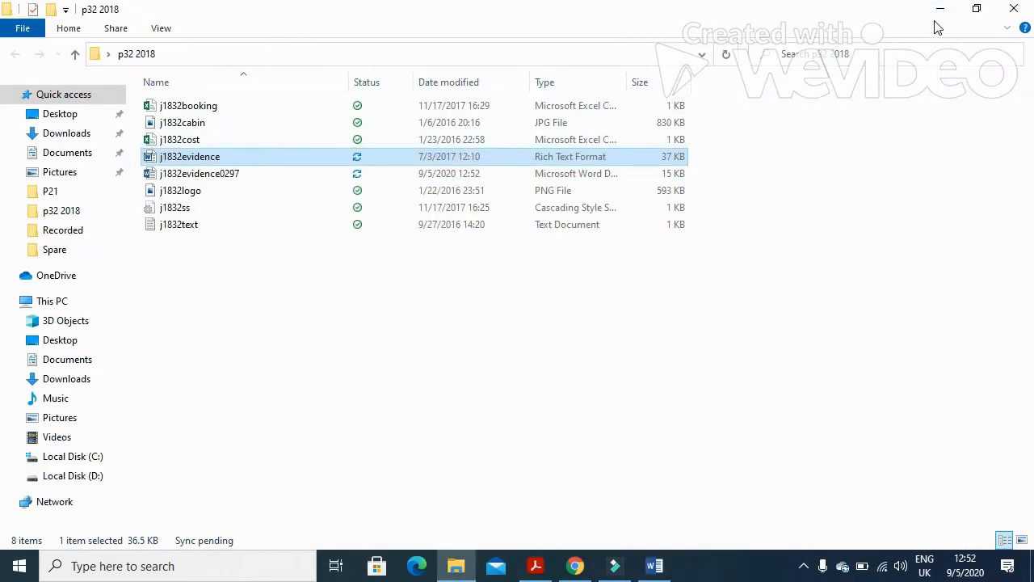
Create a new folder named CCC_html on the desktop.
{"action": "left_click", "coordinate": [938, 17]}
{"action": "right_click", "coordinate": [512, 109]}
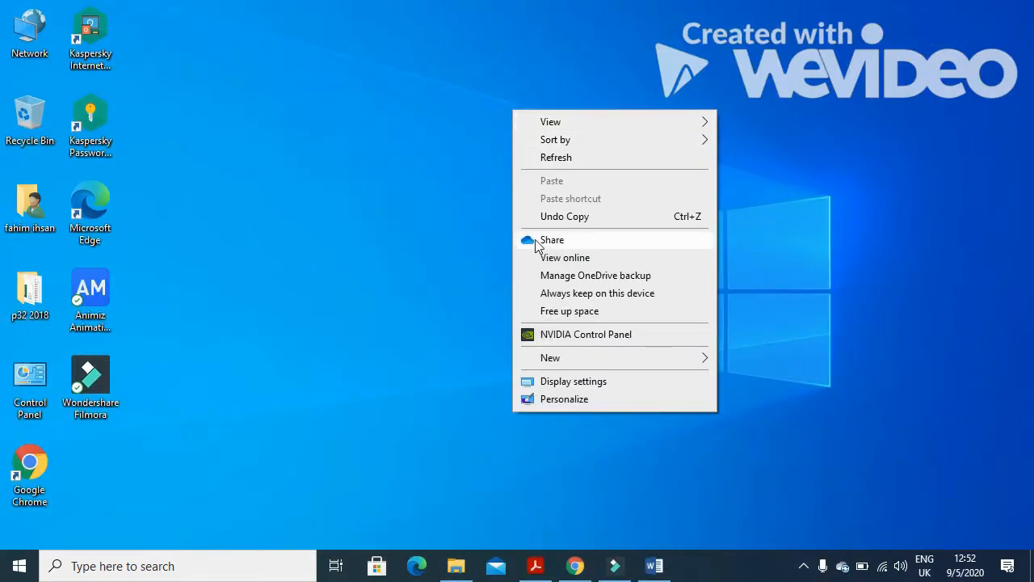
{"action": "mouse_move", "coordinate": [551, 365]}
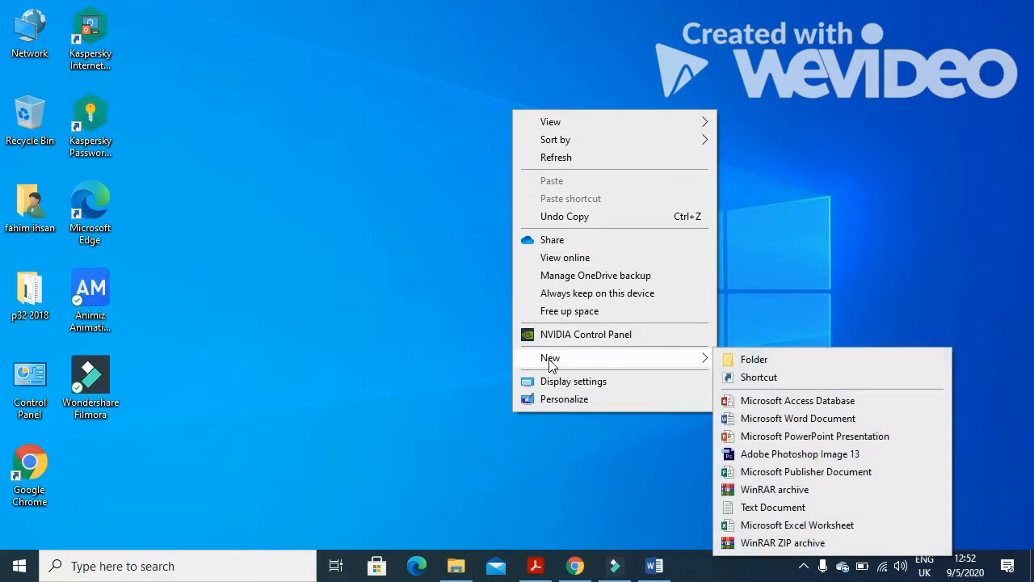
{"action": "left_click", "coordinate": [737, 360]}
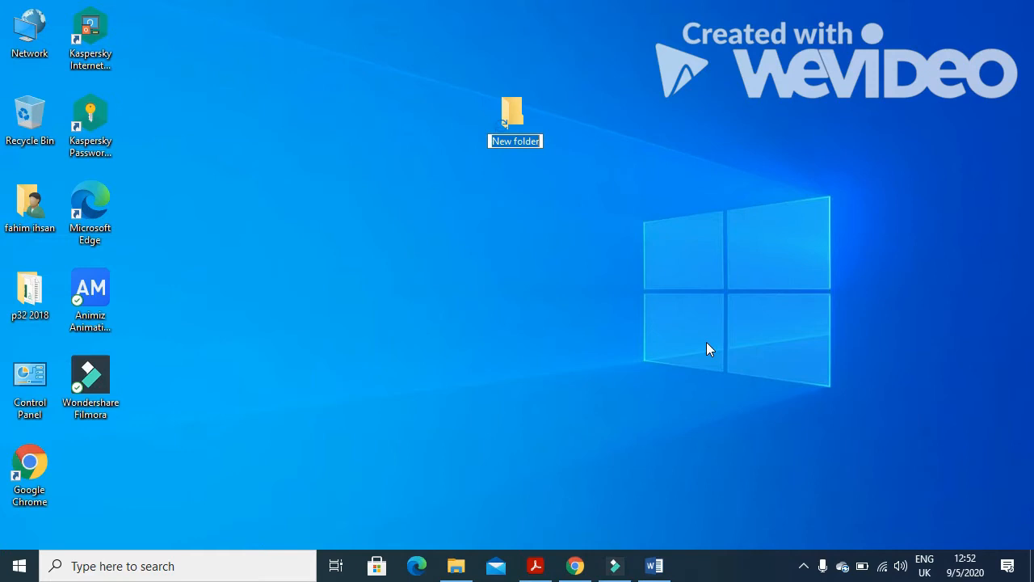
{"action": "type", "text": "CCC_html"}
{"action": "key", "text": "Return"}
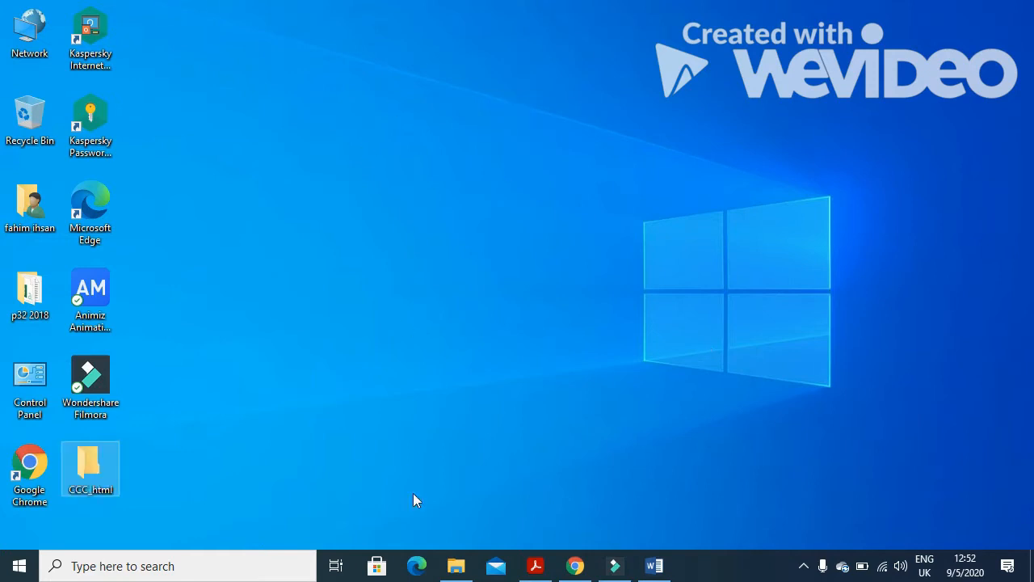
{"action": "left_click", "coordinate": [535, 566]}
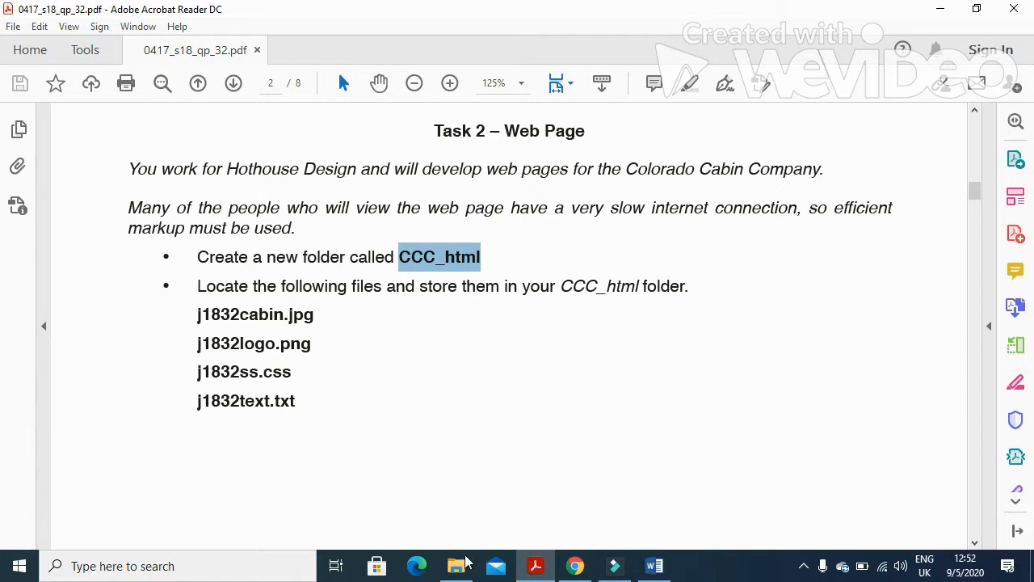
In p32 2018, select j1832cabin, j1832logo, j1832ss and j1832text and copy them.
{"action": "mouse_move", "coordinate": [462, 572]}
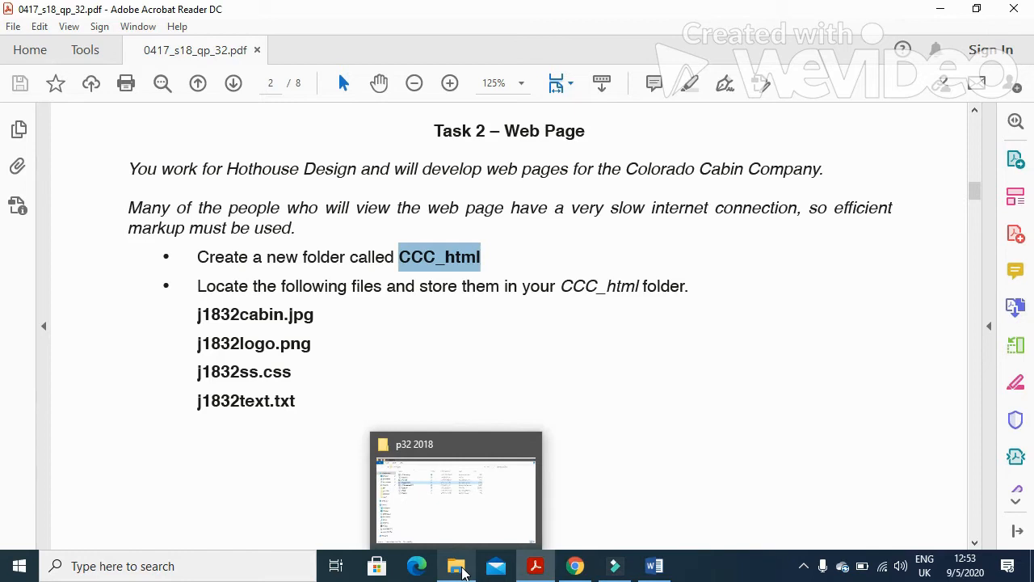
{"action": "left_click", "coordinate": [462, 572]}
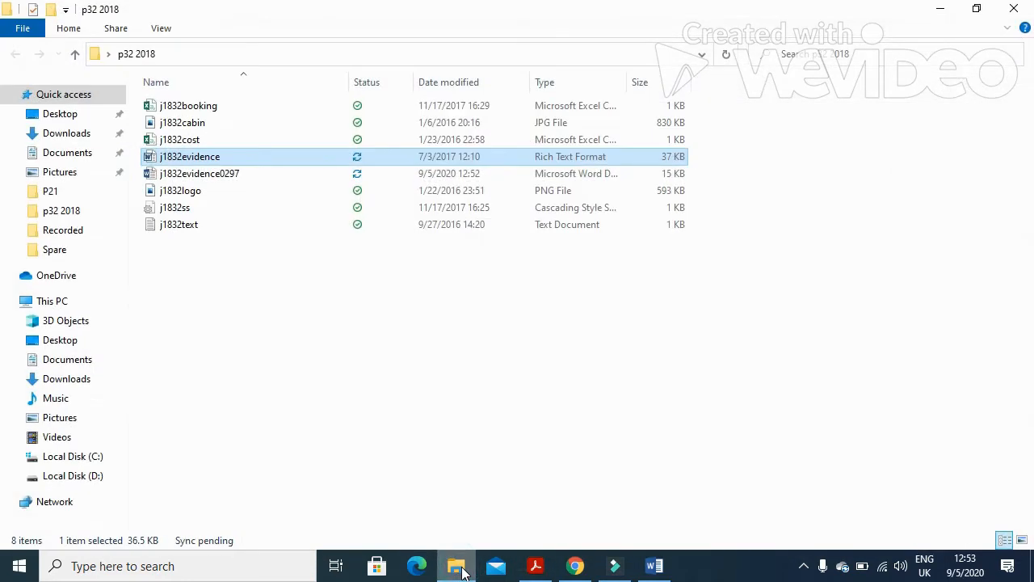
{"action": "left_click", "coordinate": [197, 225]}
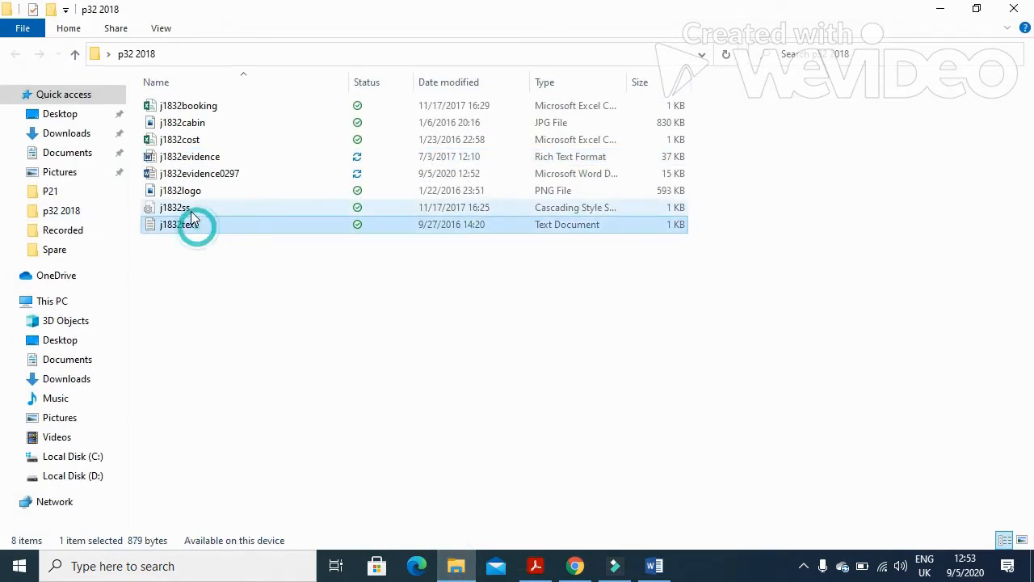
{"action": "left_click", "coordinate": [190, 208]}
{"action": "left_click", "coordinate": [194, 192]}
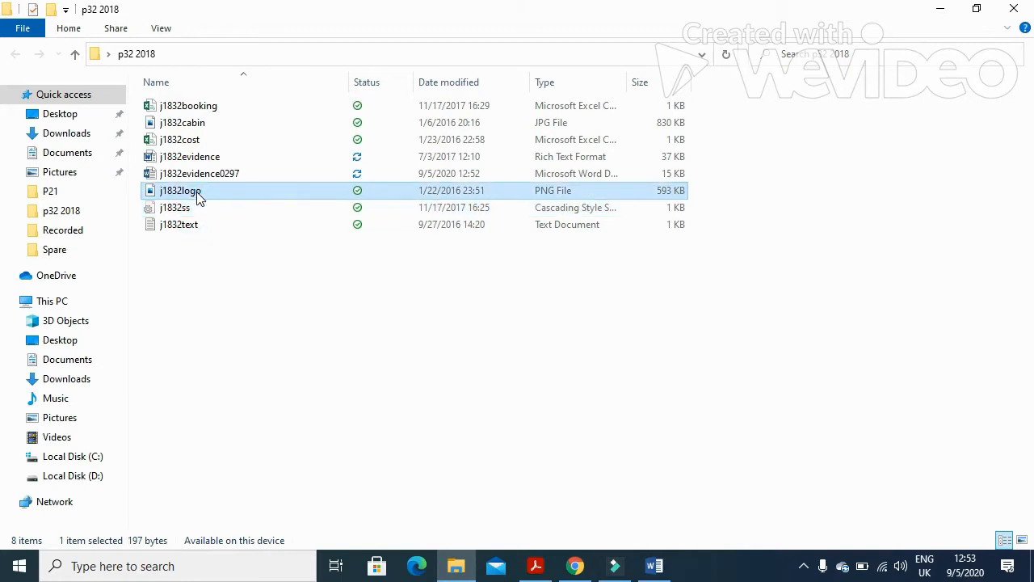
{"action": "left_click", "coordinate": [205, 130]}
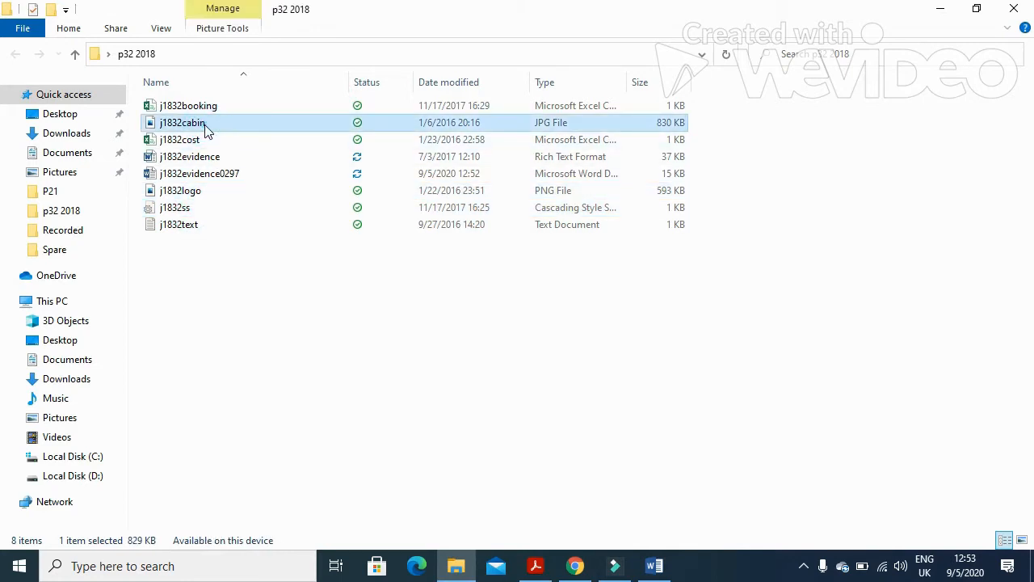
{"action": "left_click", "coordinate": [185, 193], "text": "ctrl"}
{"action": "left_click", "coordinate": [185, 209], "text": "ctrl"}
{"action": "left_click", "coordinate": [192, 226], "text": "ctrl"}
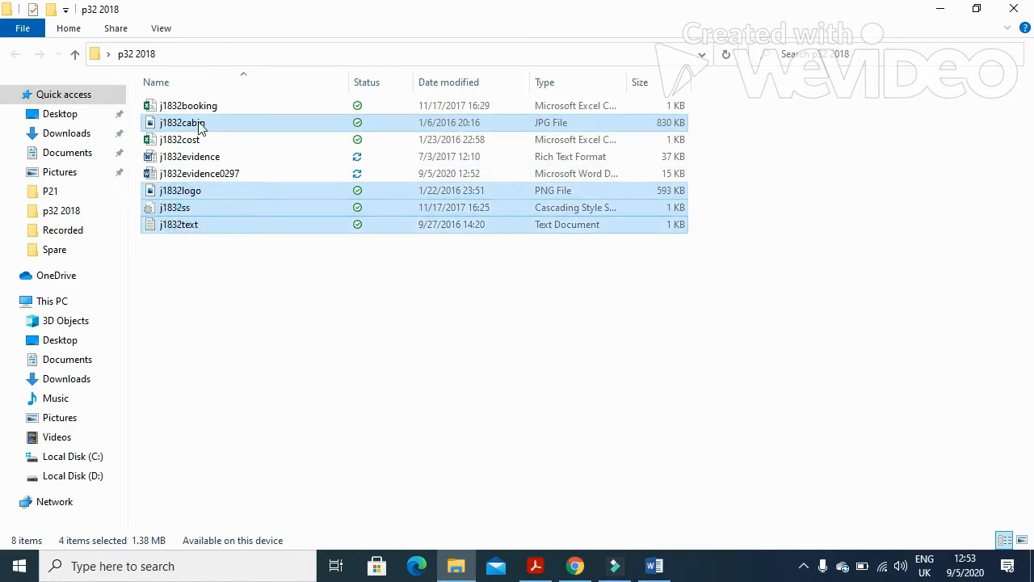
{"action": "right_click", "coordinate": [198, 122]}
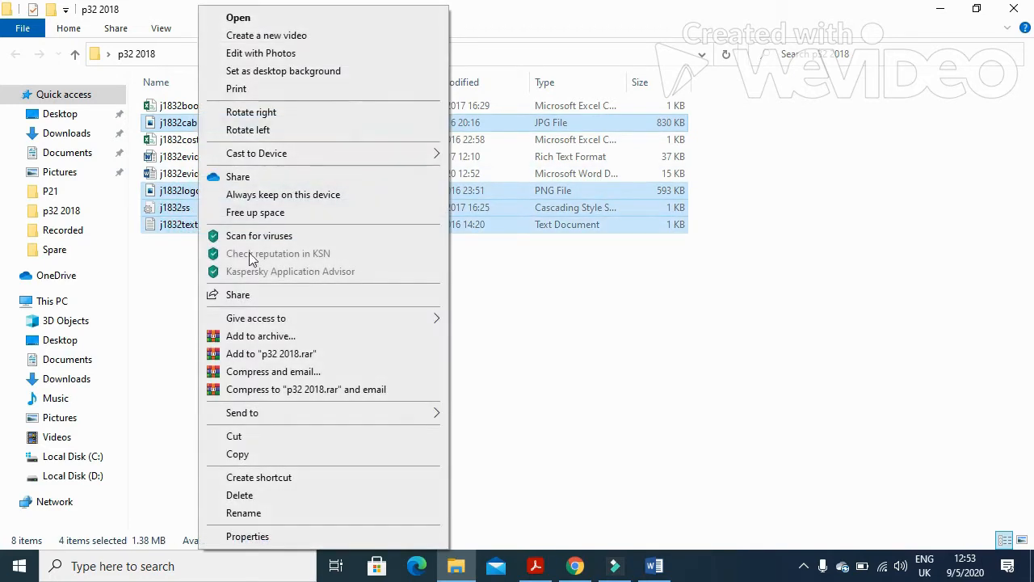
{"action": "left_click", "coordinate": [244, 454]}
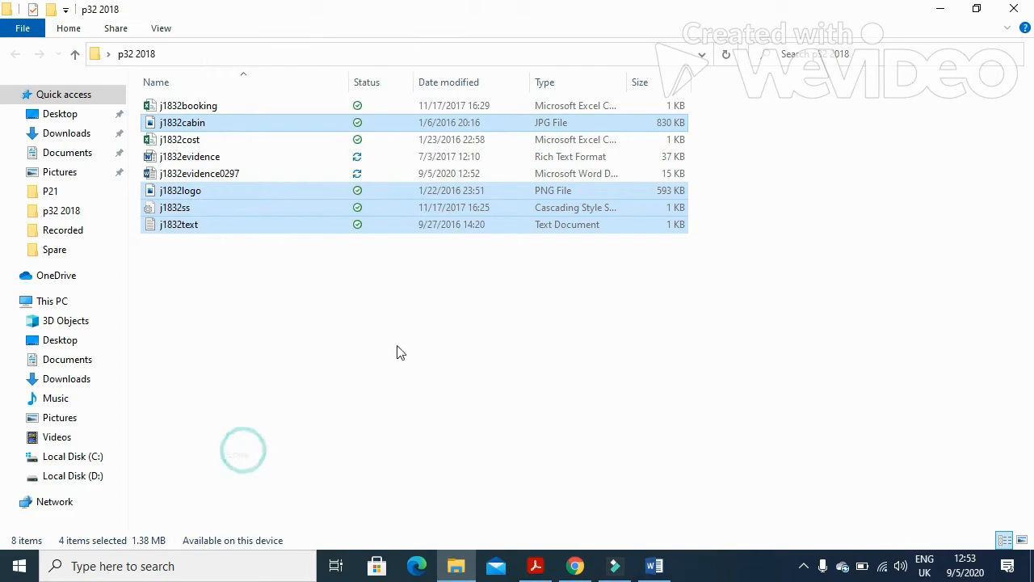
Paste the four copied files into the desktop CCC_html folder.
{"action": "left_click", "coordinate": [1009, 9]}
{"action": "left_click", "coordinate": [939, 8]}
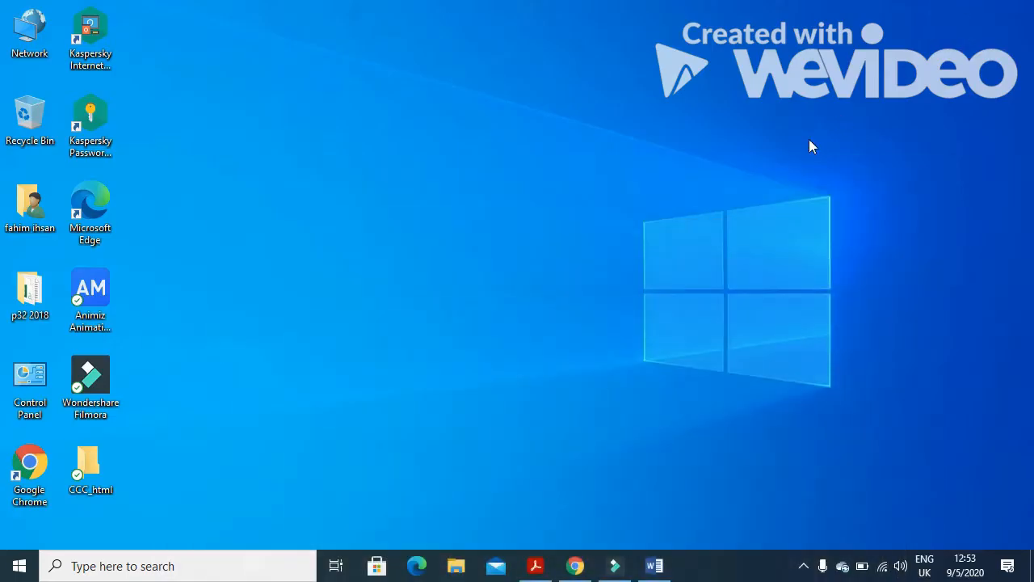
{"action": "double_click", "coordinate": [94, 461]}
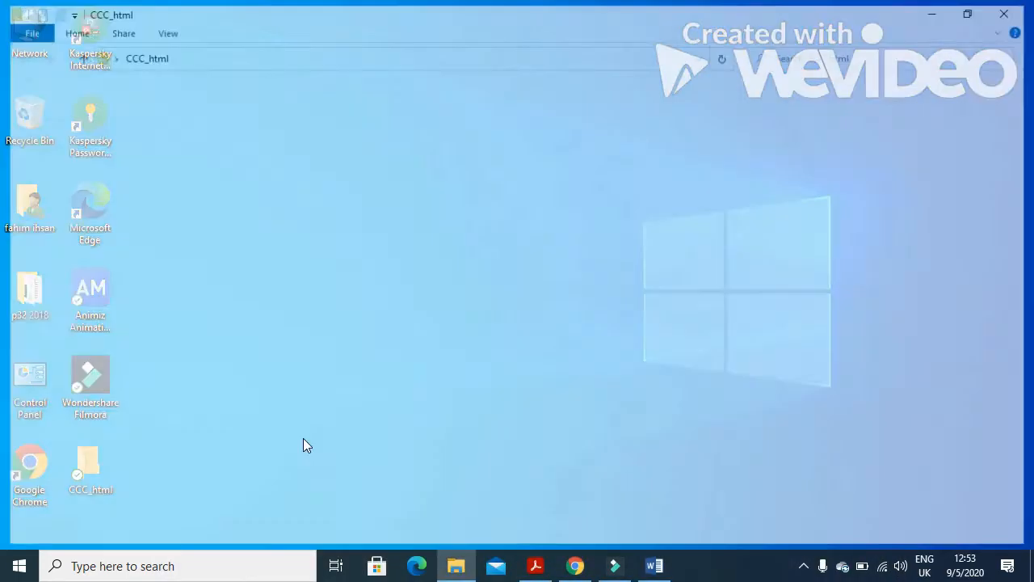
{"action": "key", "text": "ctrl+v"}
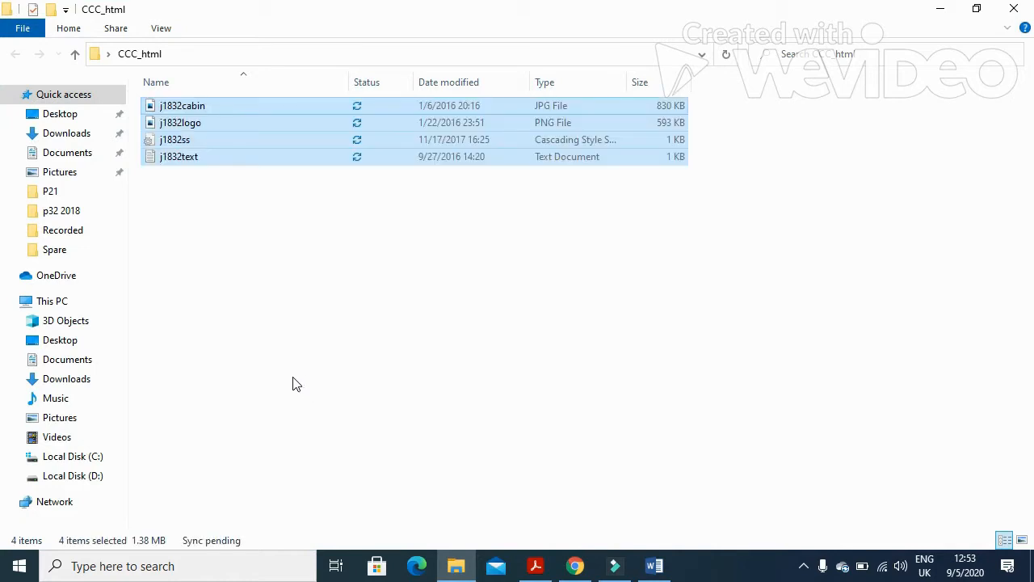
{"action": "left_click", "coordinate": [540, 569]}
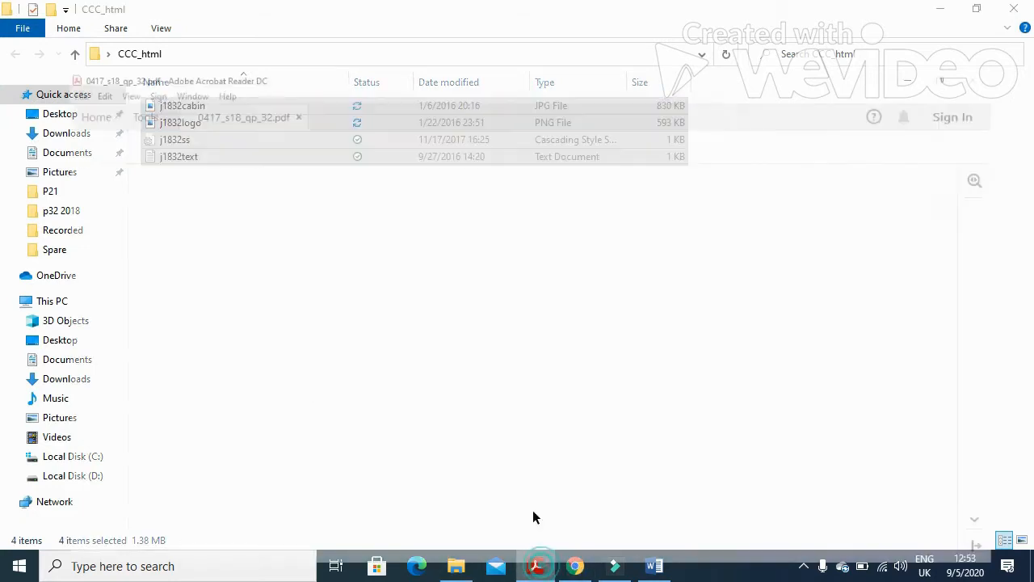
{"action": "scroll", "coordinate": [302, 391], "scroll_direction": "down", "scroll_amount": 10}
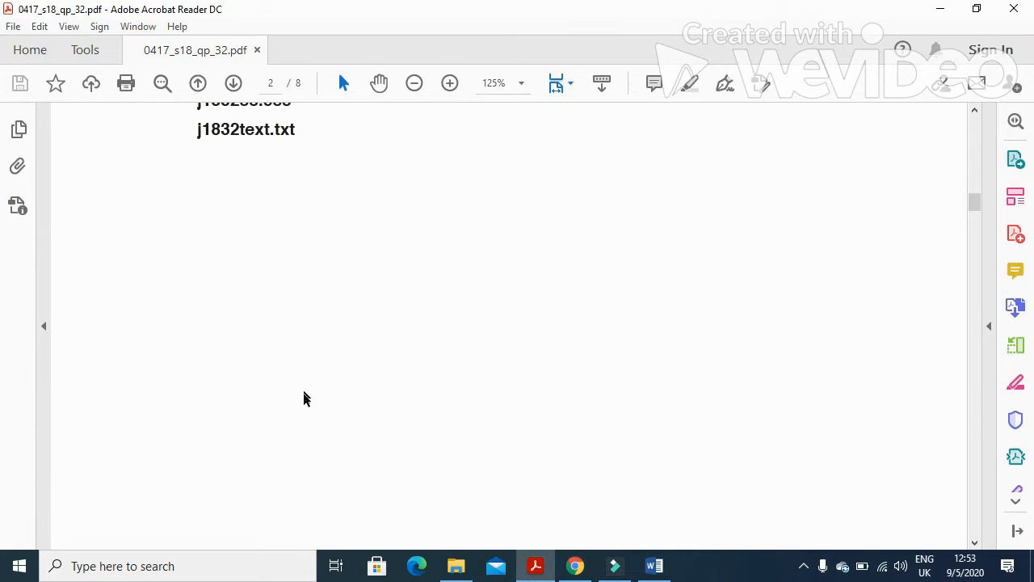
{"action": "scroll", "coordinate": [301, 396], "scroll_direction": "down", "scroll_amount": 5}
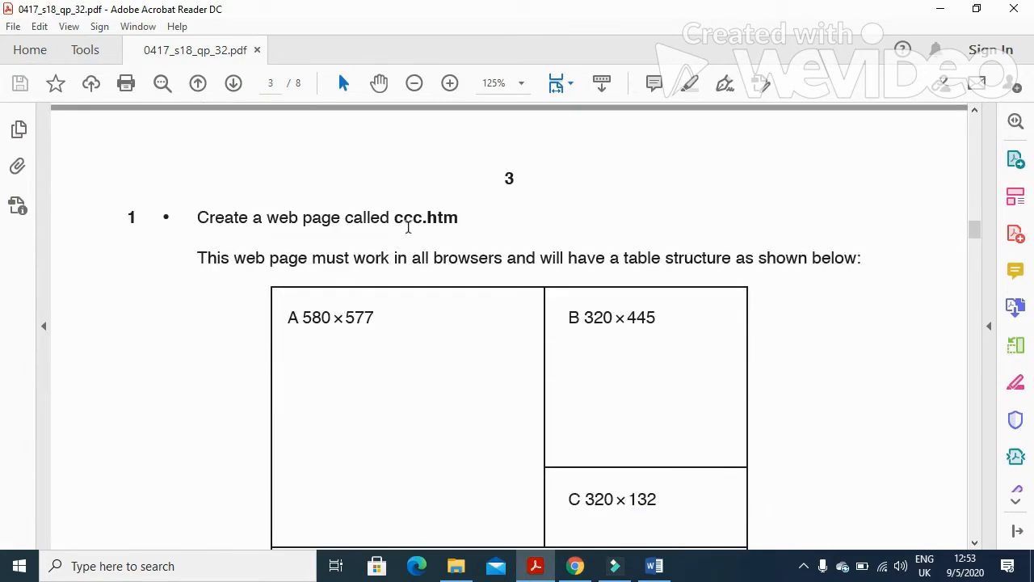
Launch FrontPage 2003 from the Windows search.
{"action": "left_click_drag", "start_coordinate": [396, 218], "coordinate": [423, 218]}
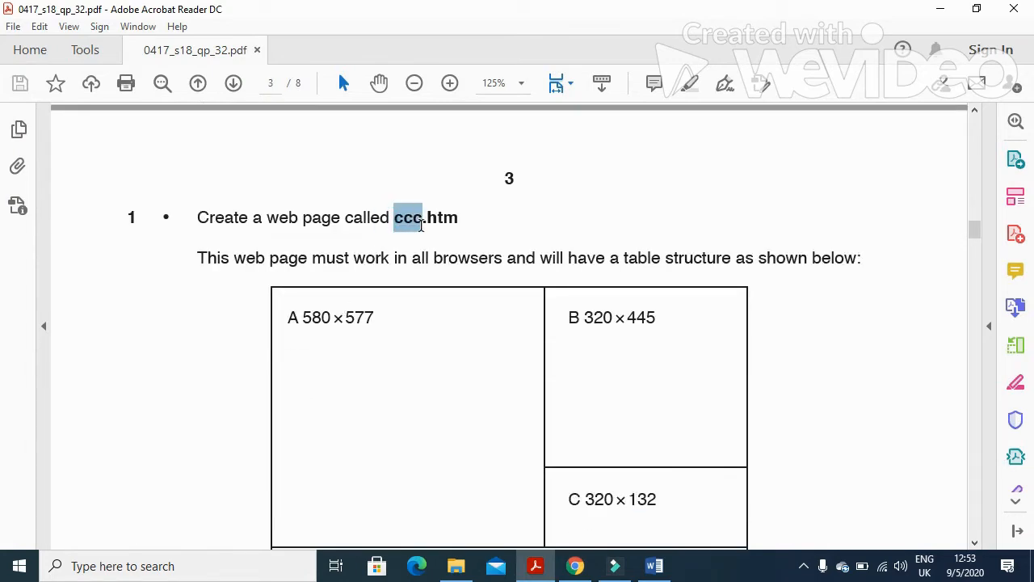
{"action": "left_click", "coordinate": [251, 574]}
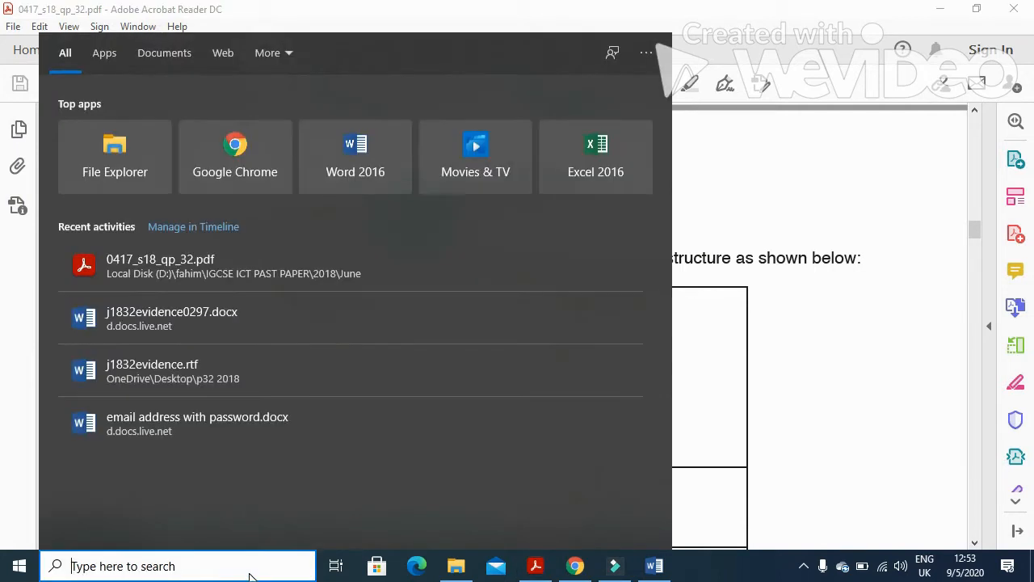
{"action": "type", "text": "FRON"}
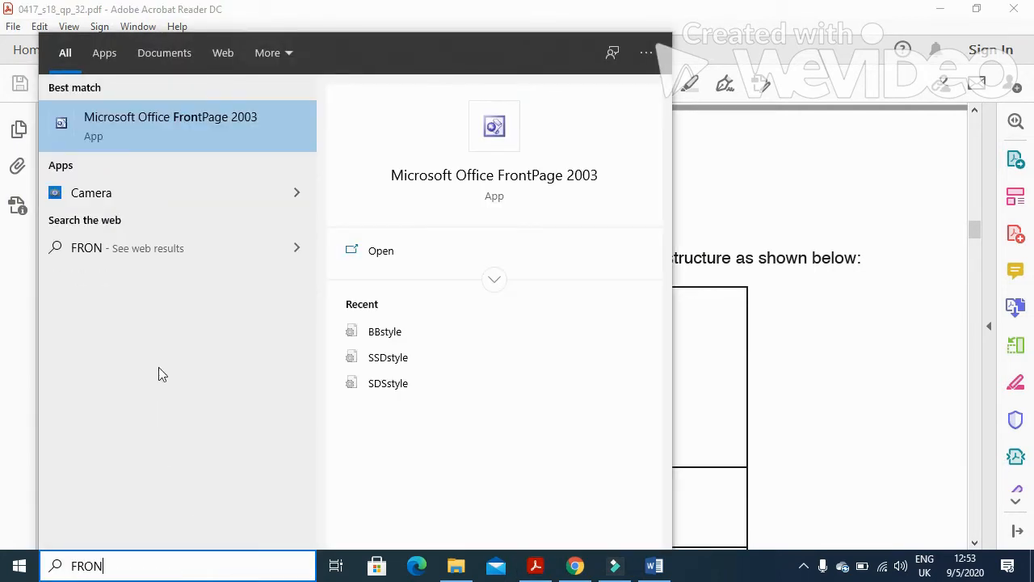
{"action": "left_click", "coordinate": [169, 128]}
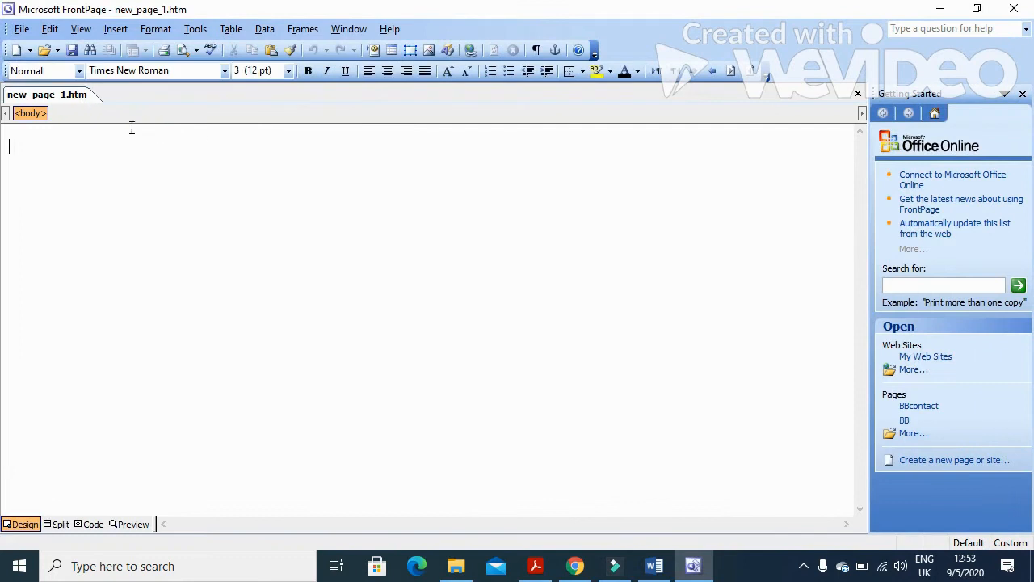
Save the blank page as CCC.htm inside the desktop CCC_html folder.
{"action": "left_click", "coordinate": [72, 50]}
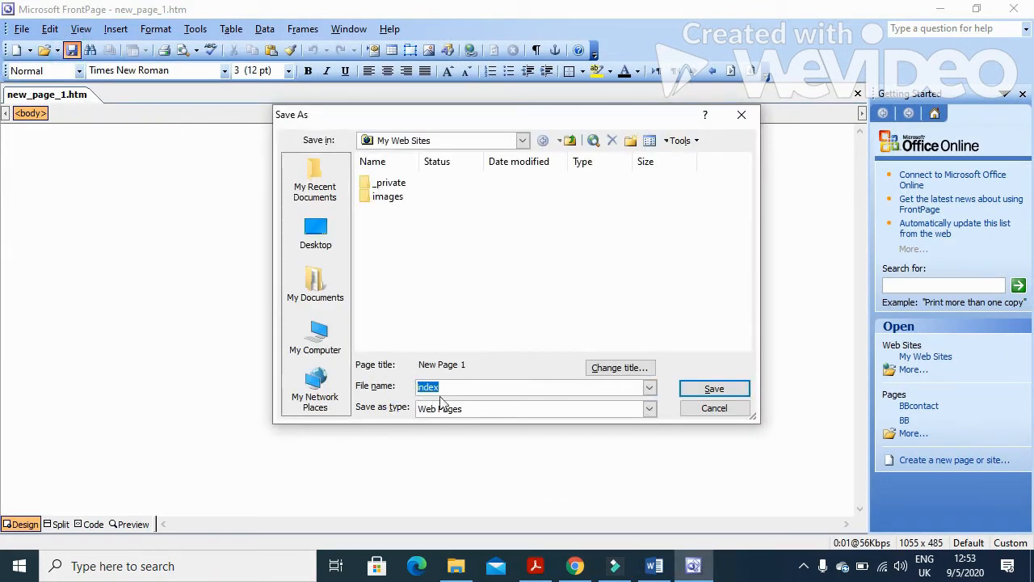
{"action": "type", "text": "CCC"}
{"action": "left_click", "coordinate": [316, 234]}
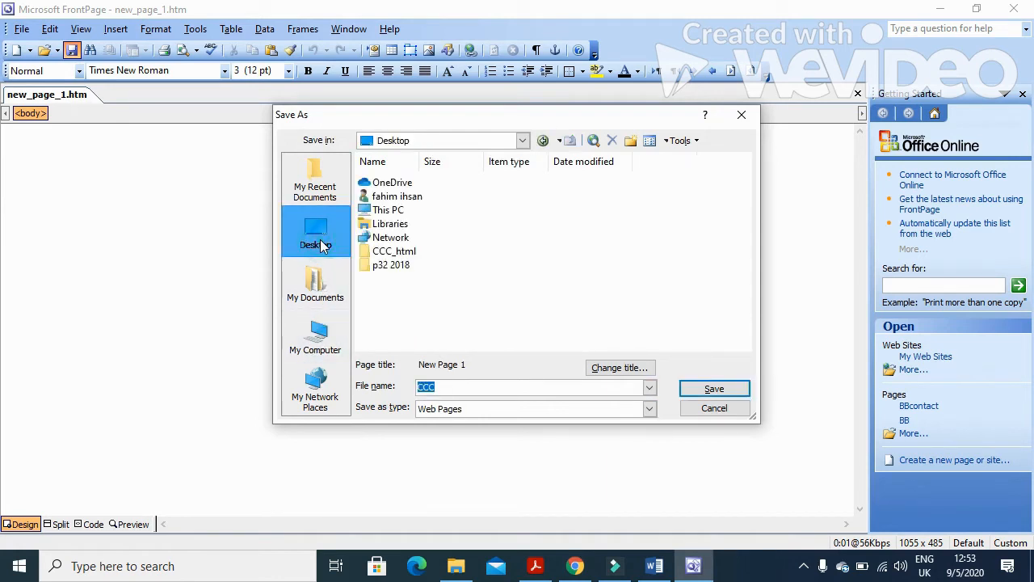
{"action": "double_click", "coordinate": [385, 252]}
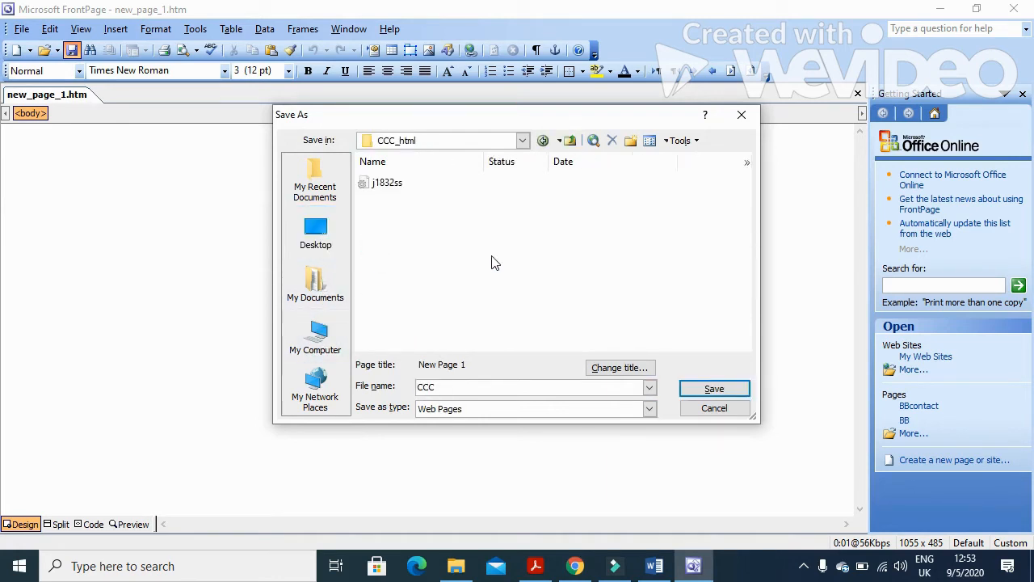
{"action": "left_click", "coordinate": [701, 391]}
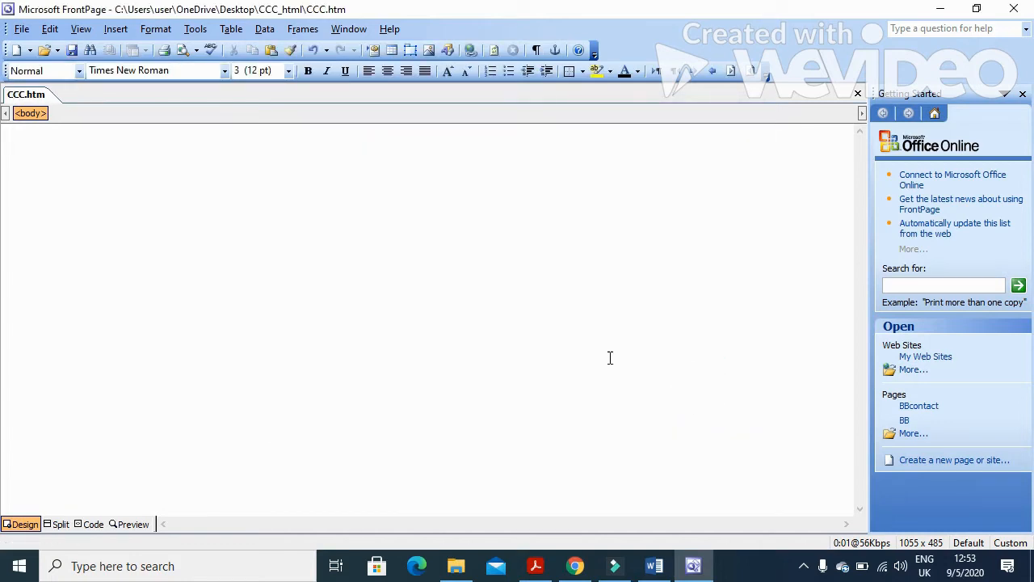
Scroll the exam paper to study the table layout with cells A 580×577 through E 900×80.
{"action": "left_click", "coordinate": [535, 565]}
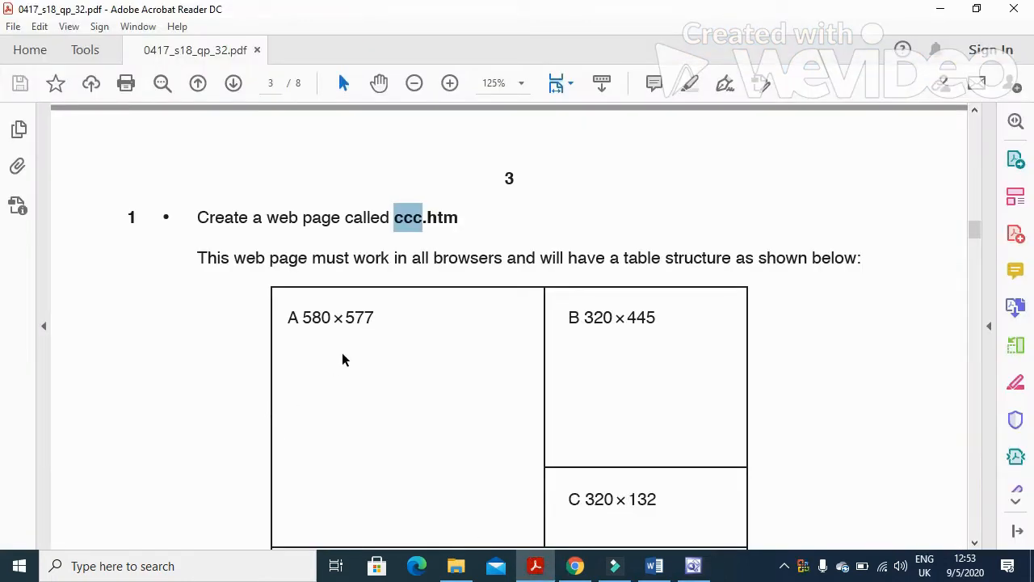
{"action": "scroll", "coordinate": [346, 354], "scroll_direction": "down", "scroll_amount": 3}
{"action": "scroll", "coordinate": [350, 362], "scroll_direction": "down", "scroll_amount": 2}
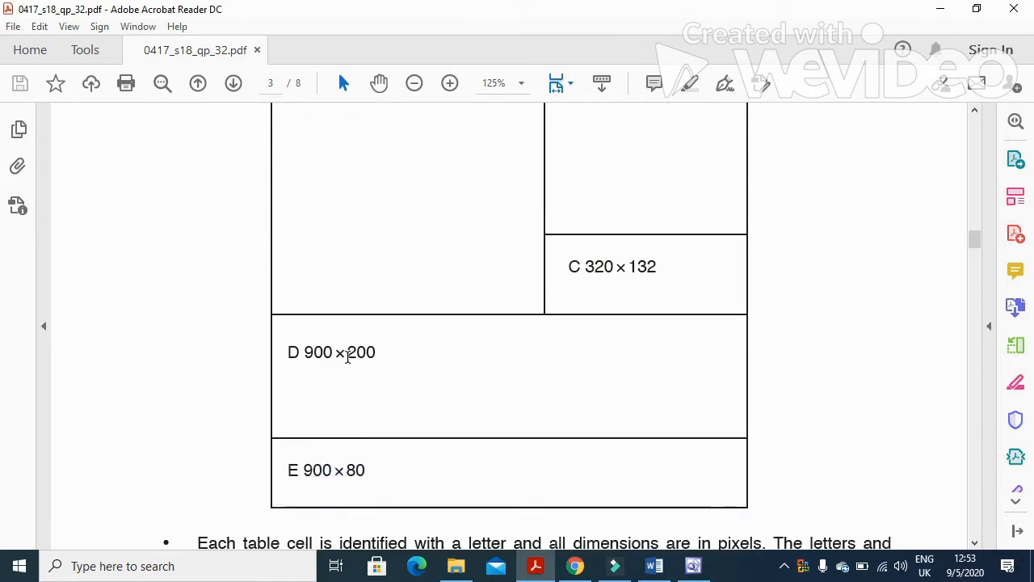
{"action": "scroll", "coordinate": [348, 364], "scroll_direction": "up", "scroll_amount": 2}
{"action": "scroll", "coordinate": [348, 363], "scroll_direction": "down", "scroll_amount": 1}
{"action": "scroll", "coordinate": [347, 364], "scroll_direction": "up", "scroll_amount": 1}
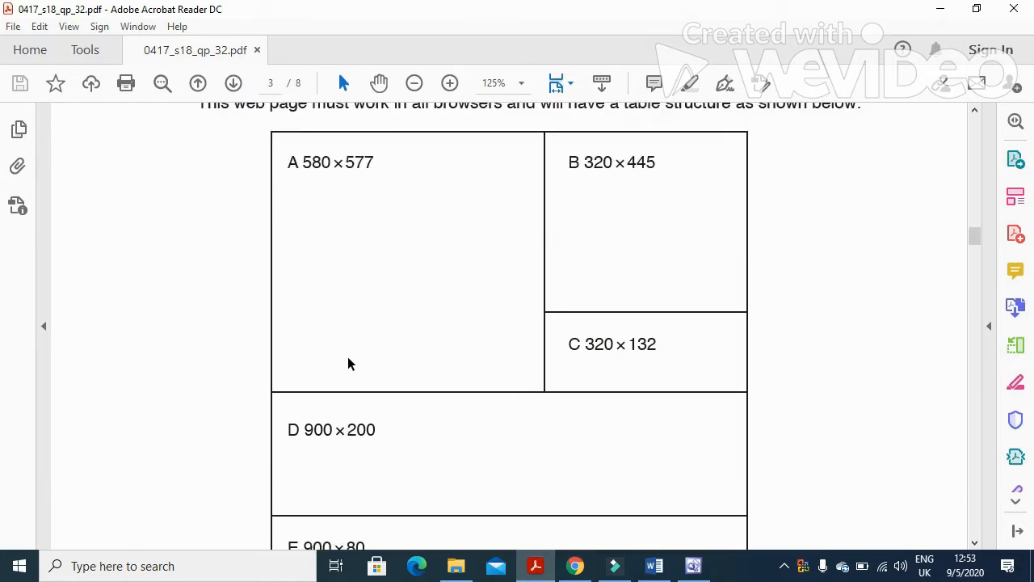
{"action": "left_click", "coordinate": [574, 196]}
{"action": "left_click", "coordinate": [603, 363]}
{"action": "left_click", "coordinate": [608, 431]}
{"action": "scroll", "coordinate": [606, 427], "scroll_direction": "down", "scroll_amount": 4}
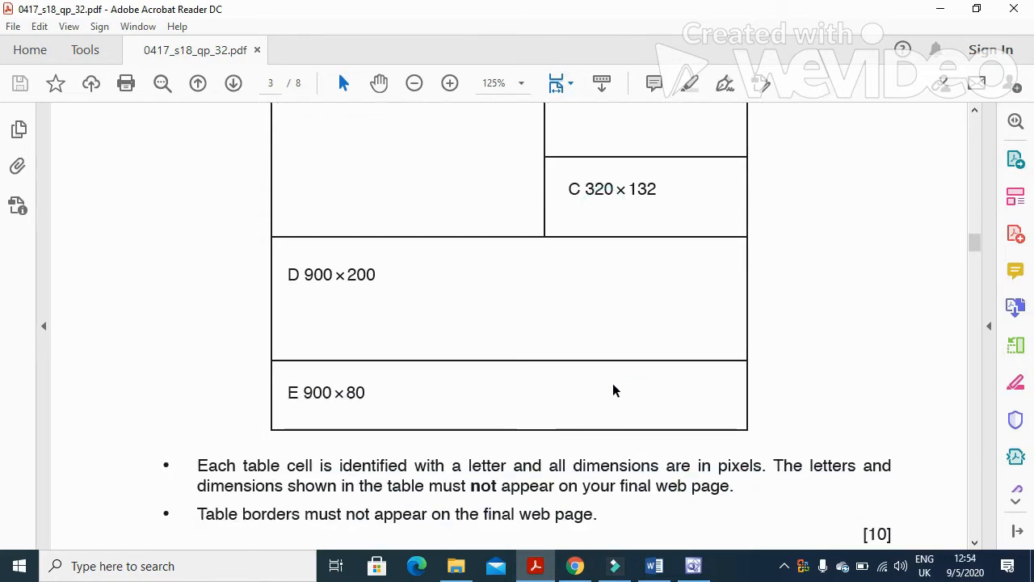
{"action": "scroll", "coordinate": [614, 389], "scroll_direction": "up", "scroll_amount": 3}
{"action": "scroll", "coordinate": [623, 364], "scroll_direction": "up", "scroll_amount": 1}
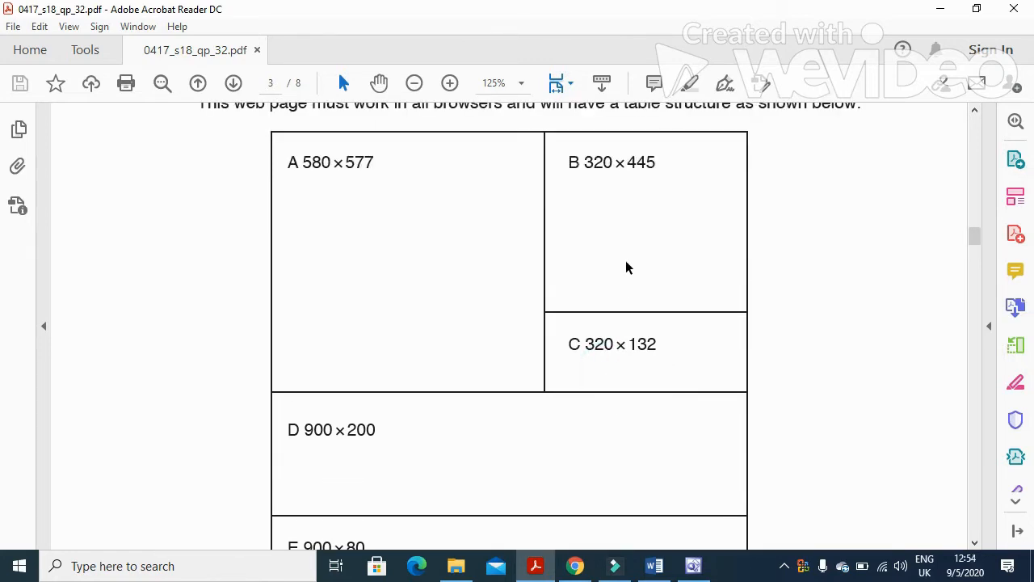
{"action": "scroll", "coordinate": [621, 263], "scroll_direction": "down", "scroll_amount": 2}
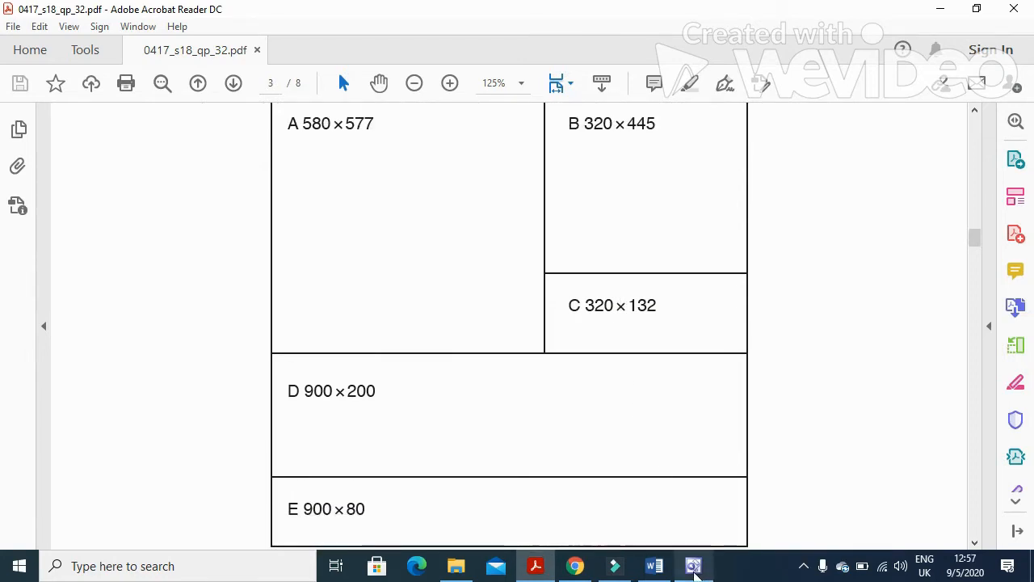
{"action": "mouse_move", "coordinate": [693, 568]}
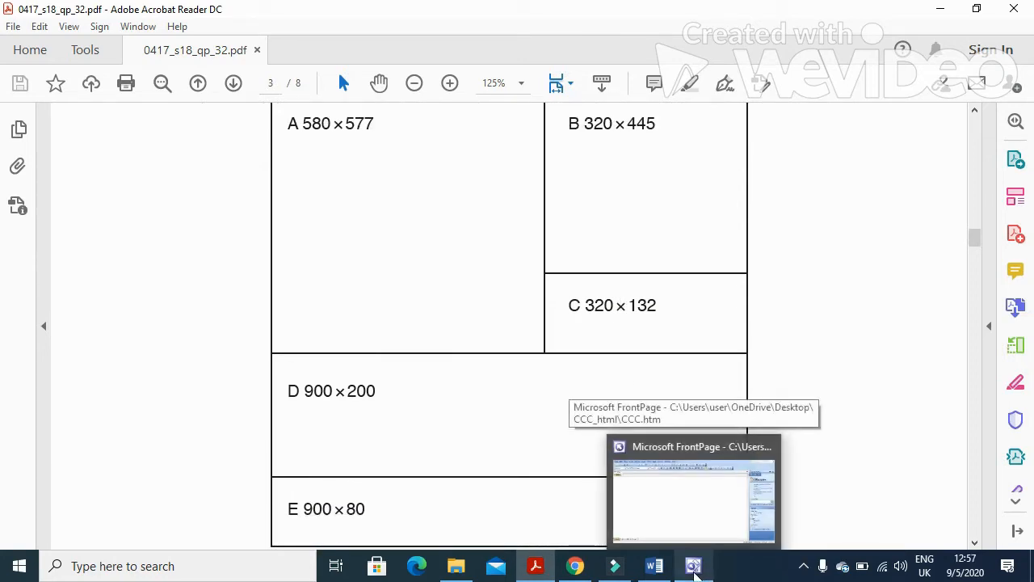
{"action": "scroll", "coordinate": [628, 323], "scroll_direction": "up", "scroll_amount": 1}
{"action": "scroll", "coordinate": [677, 506], "scroll_direction": "down", "scroll_amount": 2}
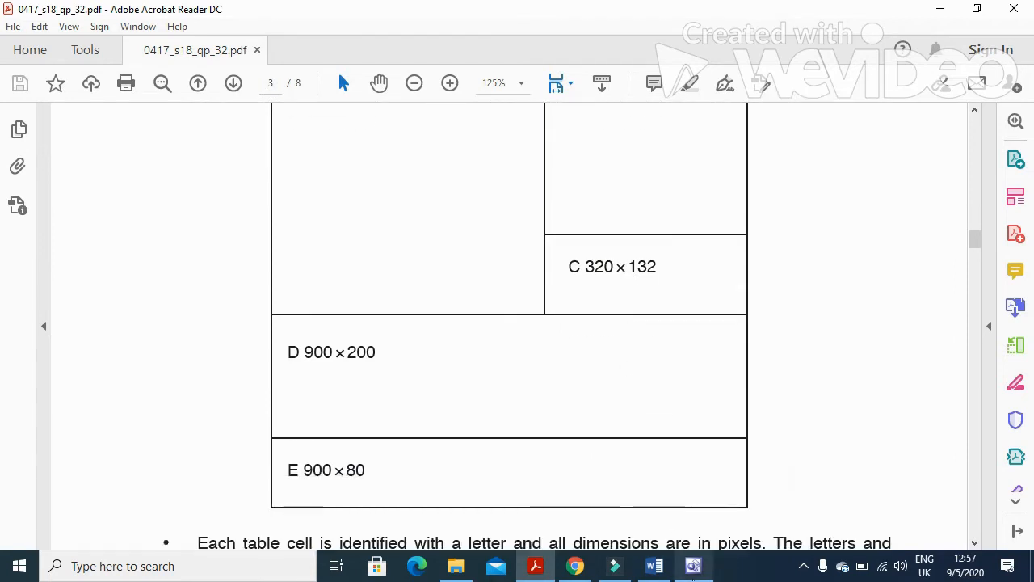
{"action": "left_click", "coordinate": [693, 566]}
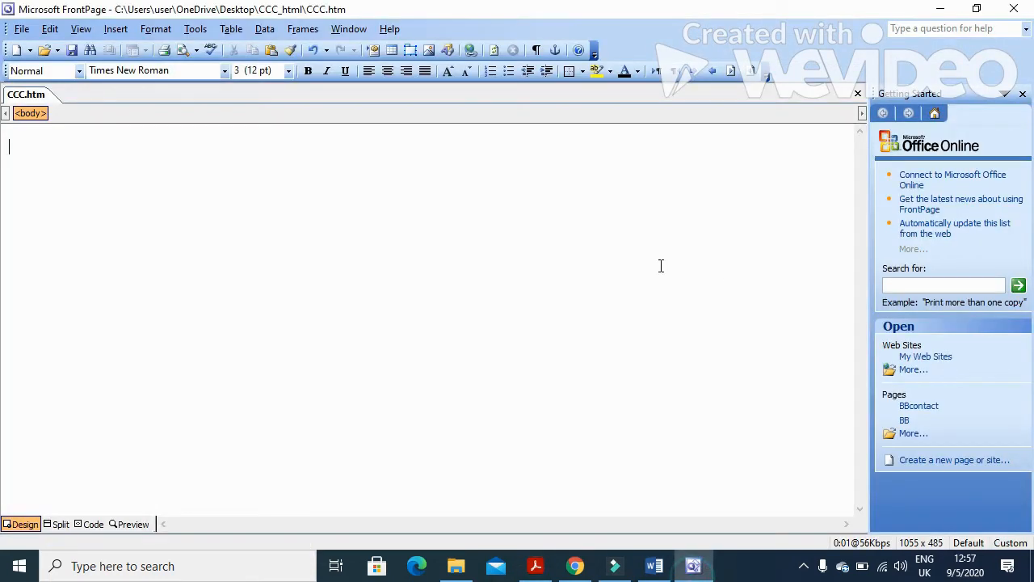
Insert a 4-row, 2-column table with border size 0 into CCC.htm.
{"action": "left_click", "coordinate": [229, 30]}
{"action": "mouse_move", "coordinate": [261, 91]}
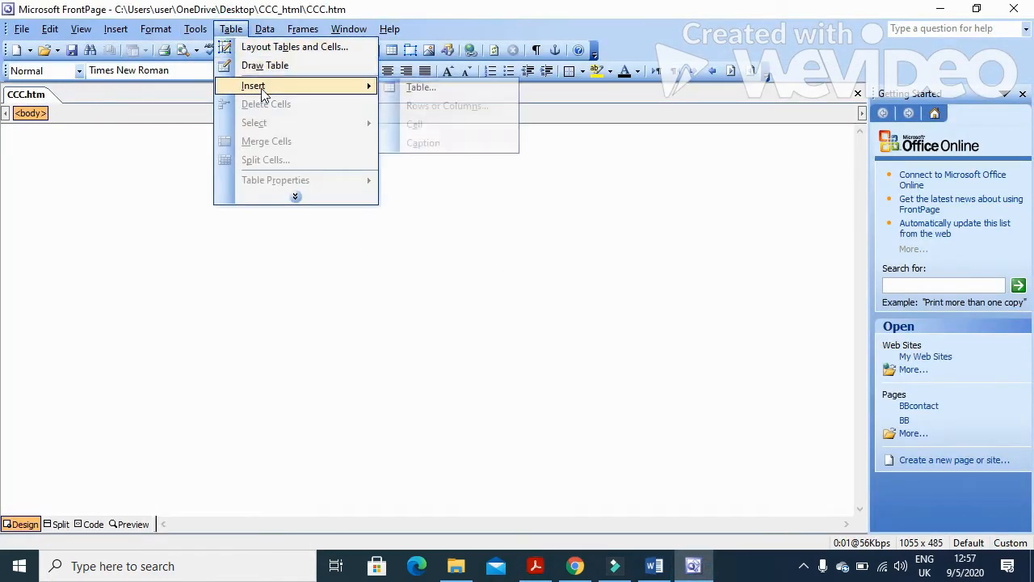
{"action": "left_click", "coordinate": [396, 86]}
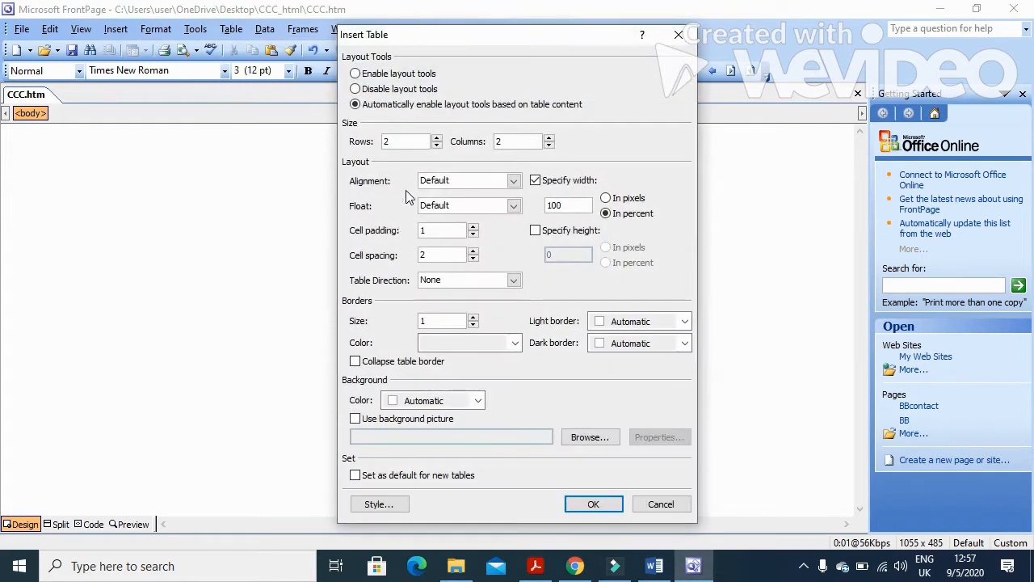
{"action": "left_click", "coordinate": [436, 139]}
{"action": "left_click", "coordinate": [436, 139]}
{"action": "left_click", "coordinate": [473, 325]}
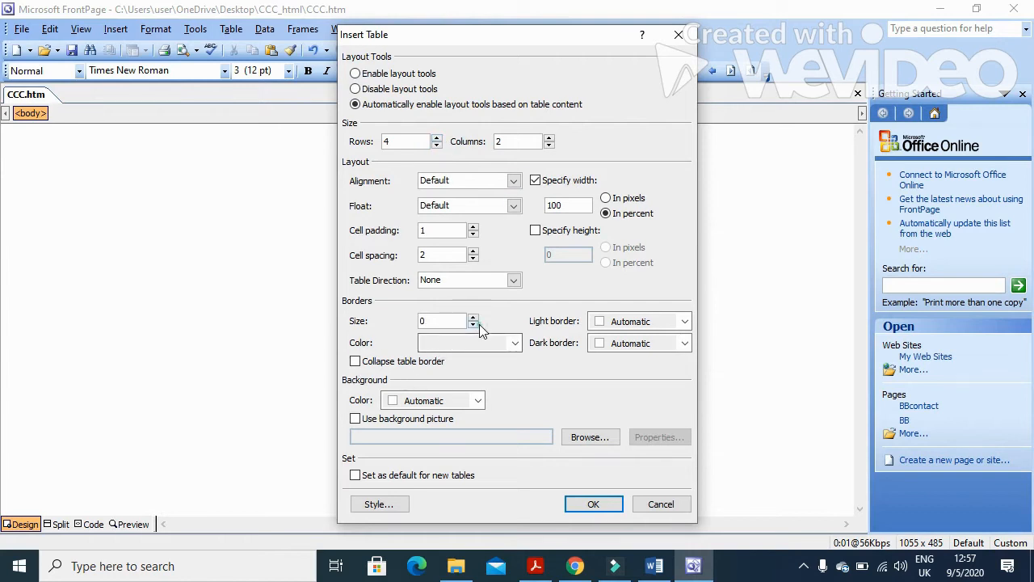
{"action": "left_click", "coordinate": [594, 504]}
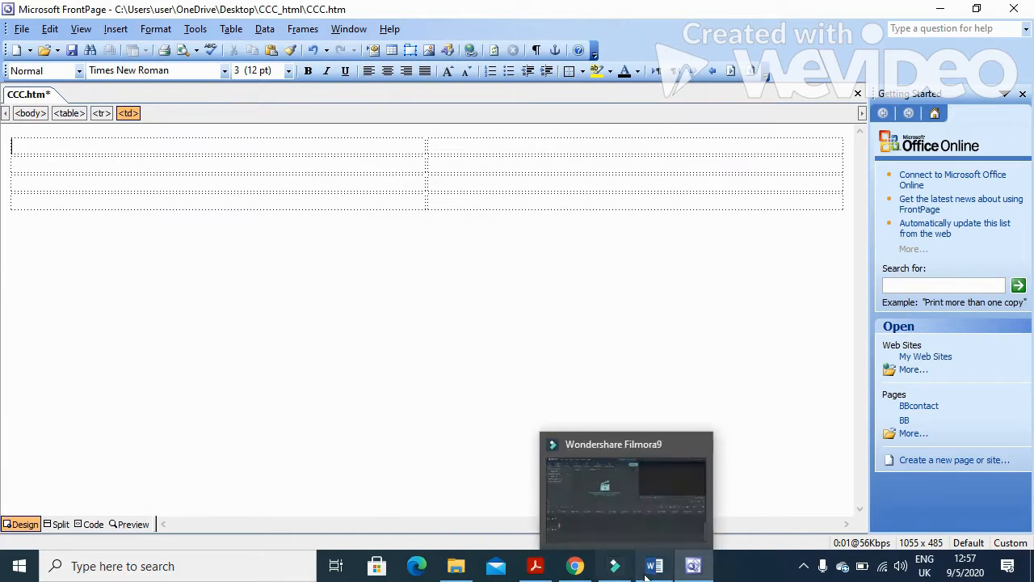
{"action": "left_click", "coordinate": [538, 567]}
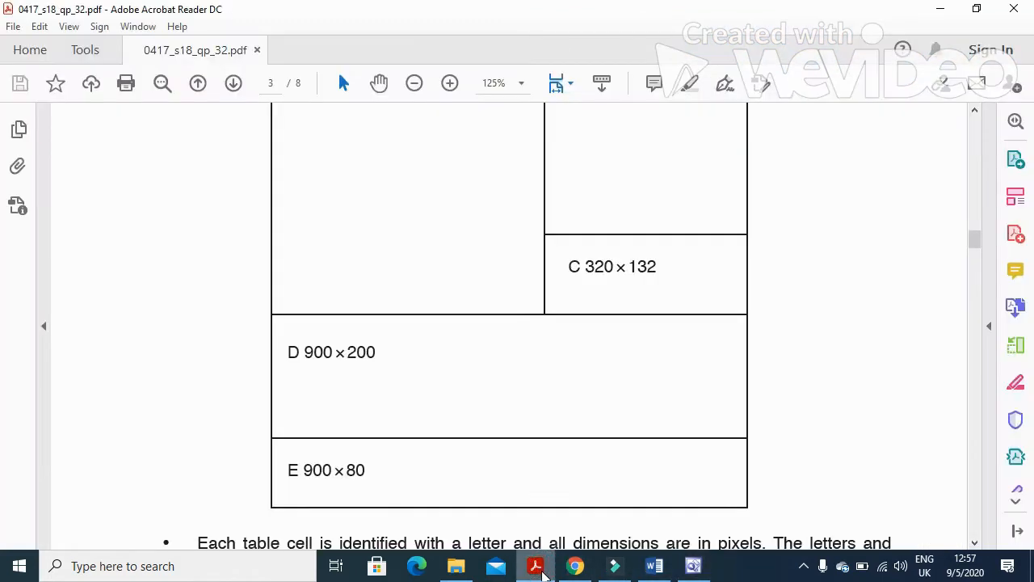
Merge the left cells of rows 1 and 2 into one cell.
{"action": "scroll", "coordinate": [474, 410], "scroll_direction": "up", "scroll_amount": 2}
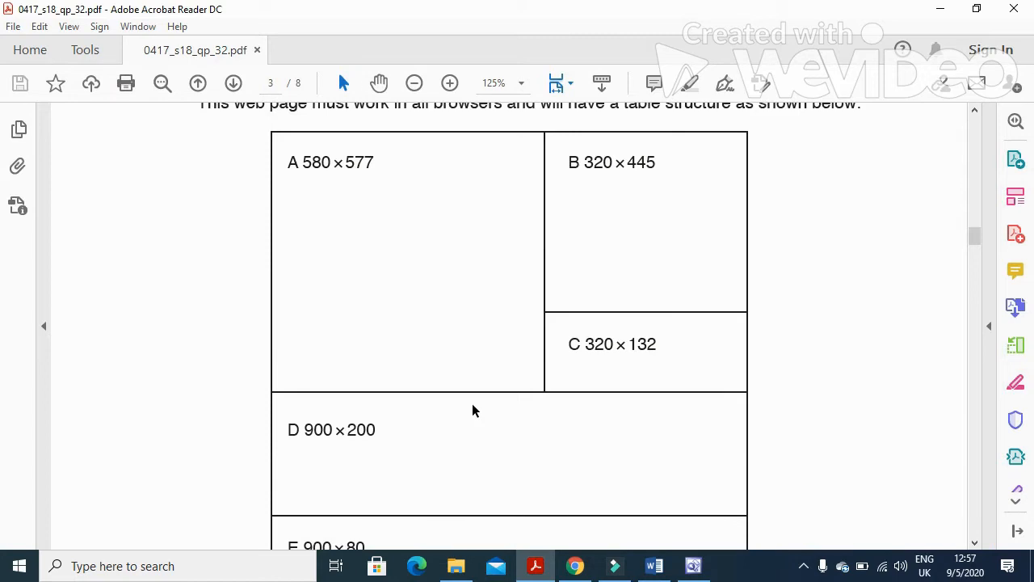
{"action": "scroll", "coordinate": [473, 411], "scroll_direction": "down", "scroll_amount": 2}
{"action": "left_click", "coordinate": [537, 567]}
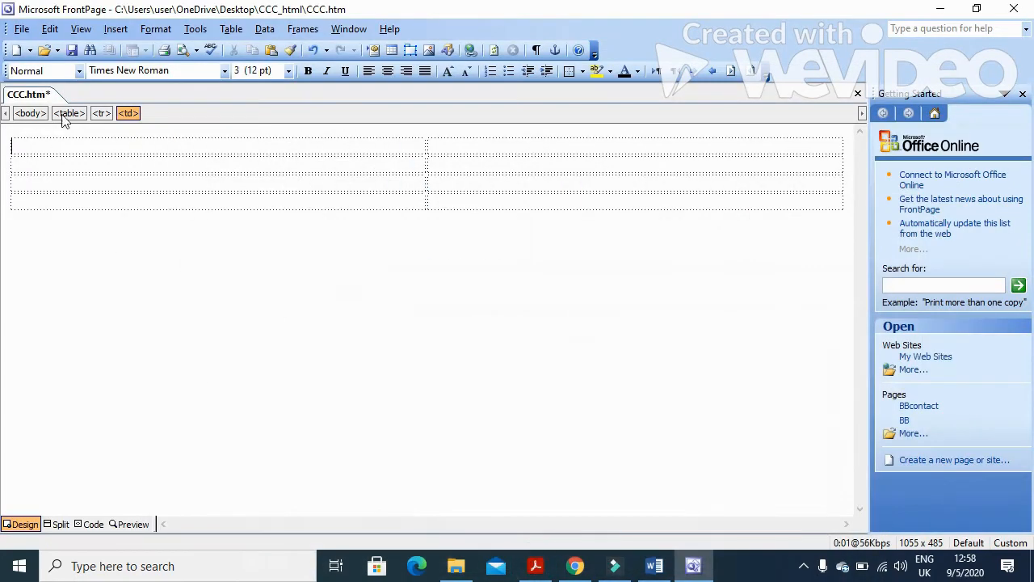
{"action": "double_click", "coordinate": [132, 145]}
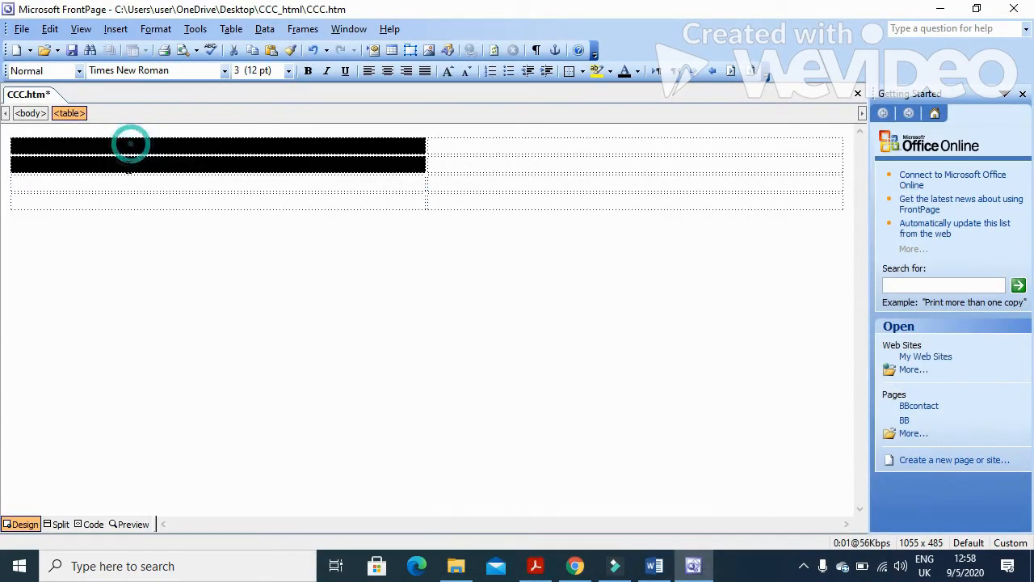
{"action": "right_click", "coordinate": [194, 153]}
{"action": "left_click", "coordinate": [251, 233]}
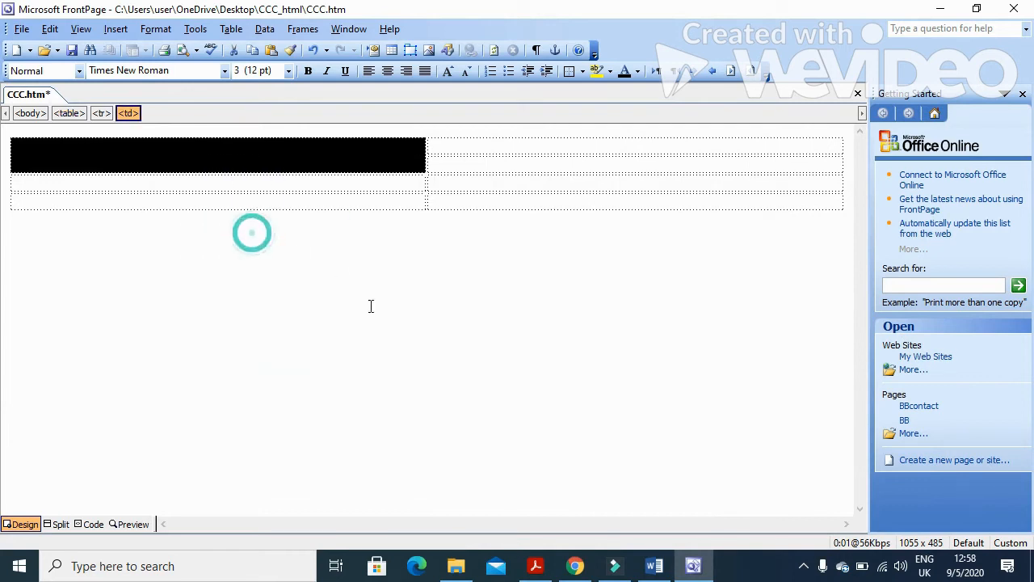
Merge row 3 and row 4 each into a single full-width cell.
{"action": "left_click", "coordinate": [541, 567]}
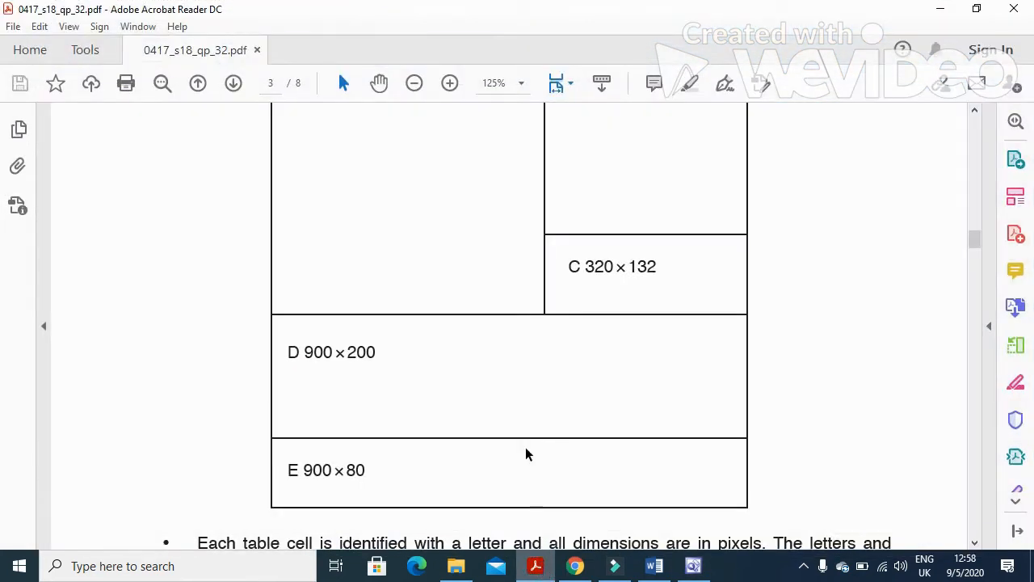
{"action": "scroll", "coordinate": [516, 432], "scroll_direction": "up", "scroll_amount": 1}
{"action": "scroll", "coordinate": [516, 432], "scroll_direction": "down", "scroll_amount": 2}
{"action": "left_click", "coordinate": [535, 565]}
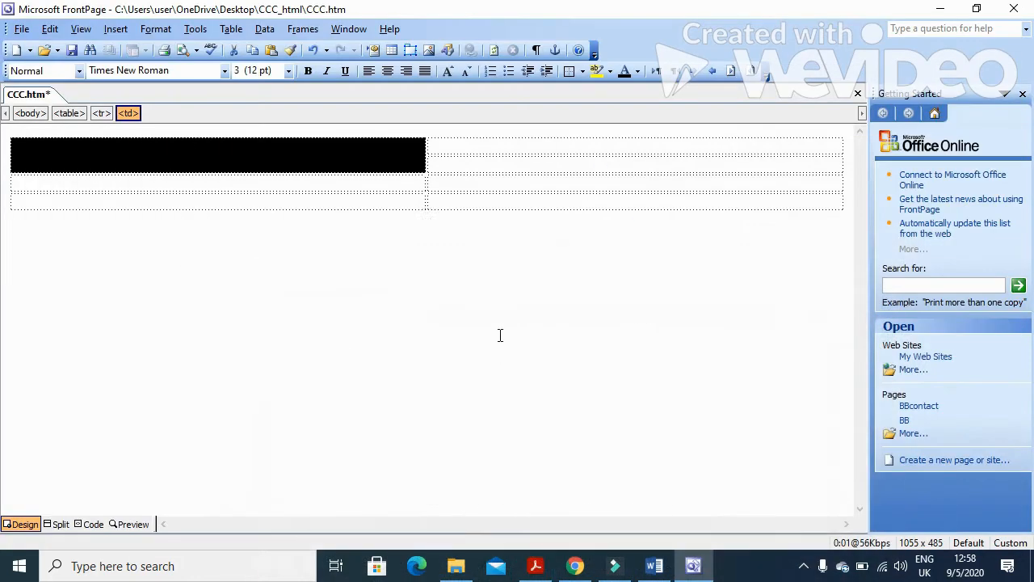
{"action": "left_click_drag", "start_coordinate": [449, 185], "coordinate": [382, 185]}
{"action": "right_click", "coordinate": [382, 185]}
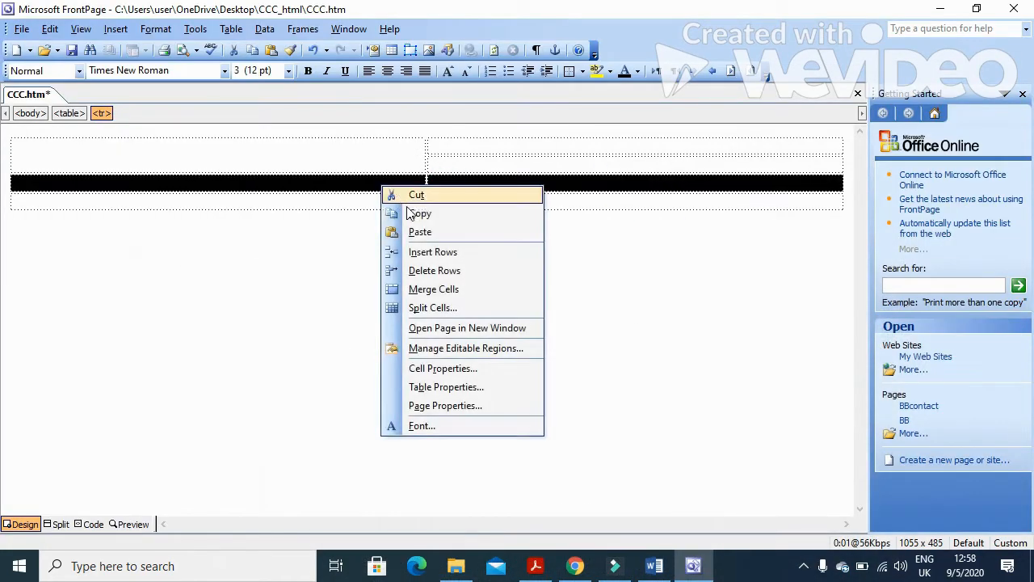
{"action": "left_click", "coordinate": [434, 289]}
{"action": "left_click_drag", "start_coordinate": [457, 203], "coordinate": [398, 206]}
{"action": "right_click", "coordinate": [398, 206]}
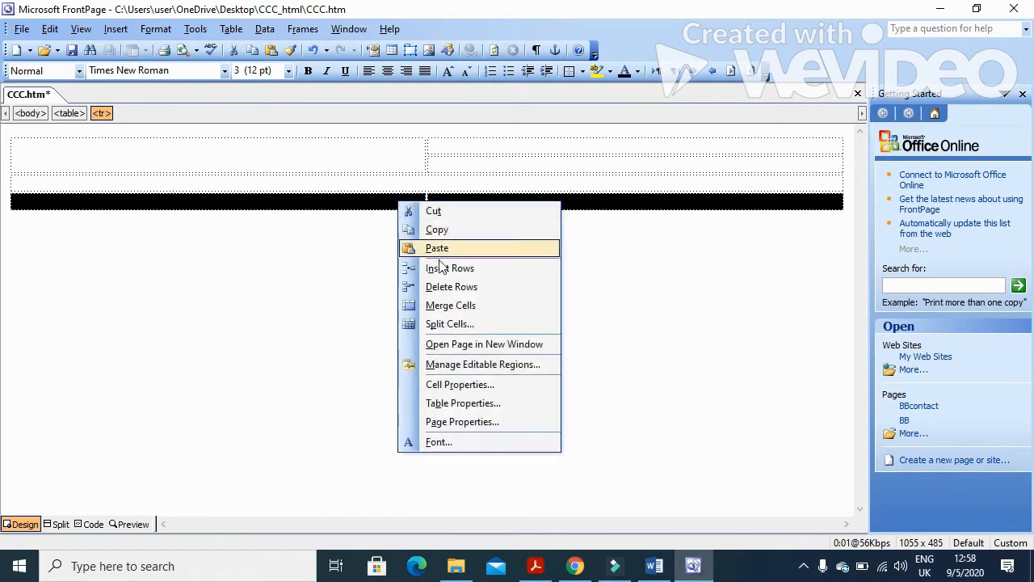
{"action": "left_click", "coordinate": [449, 303]}
{"action": "left_click", "coordinate": [534, 565]}
{"action": "scroll", "coordinate": [496, 403], "scroll_direction": "up", "scroll_amount": 3}
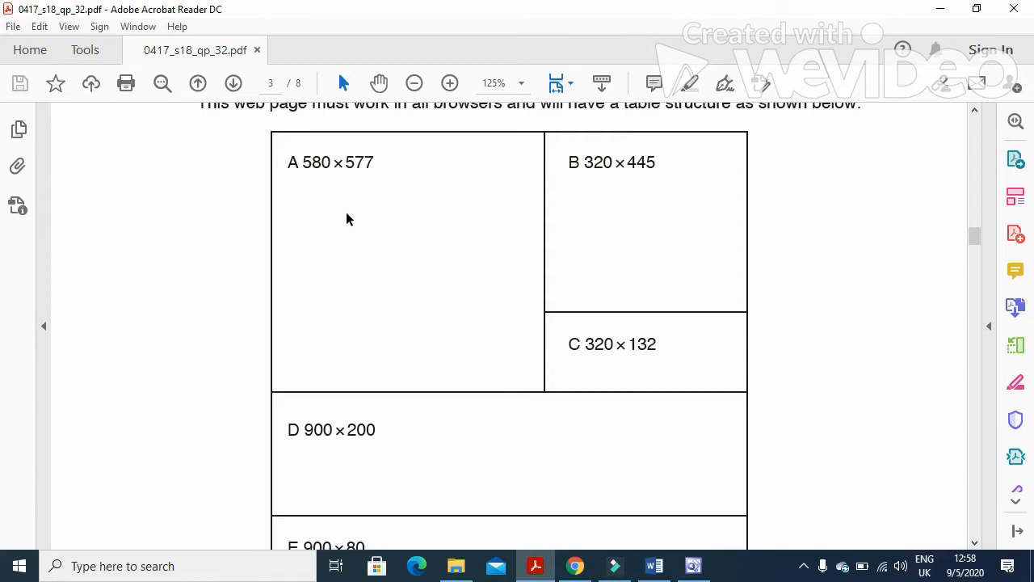
{"action": "mouse_move", "coordinate": [535, 570]}
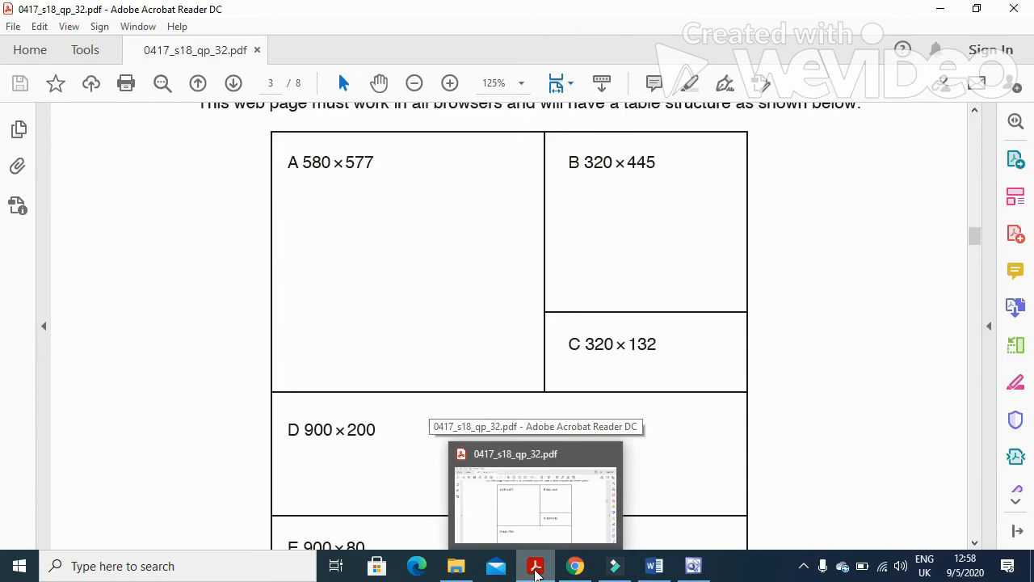
{"action": "left_click", "coordinate": [536, 570]}
Fix the merged left cell A at 580 × 577 pixels.
{"action": "left_click", "coordinate": [270, 150]}
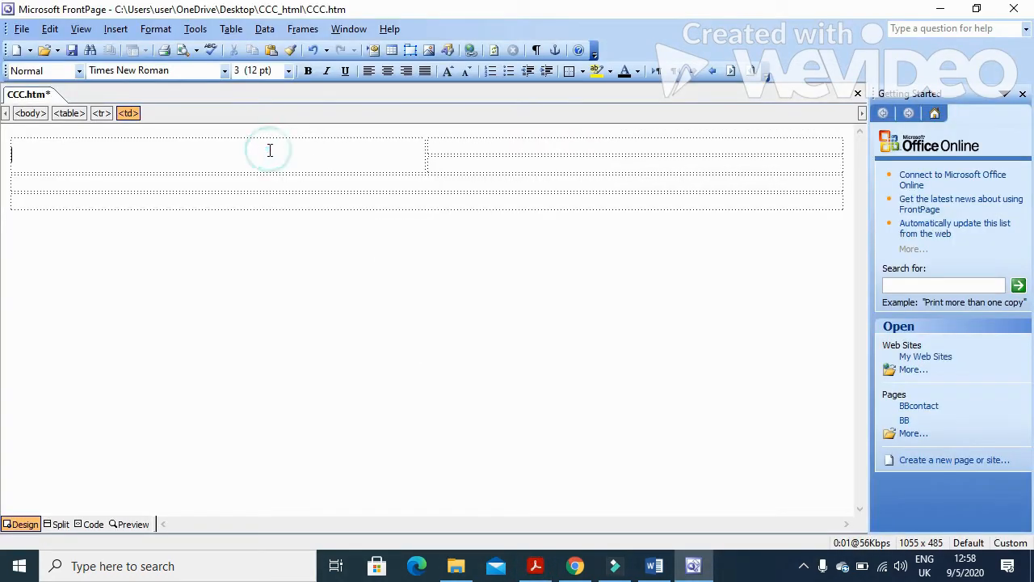
{"action": "right_click", "coordinate": [269, 150]}
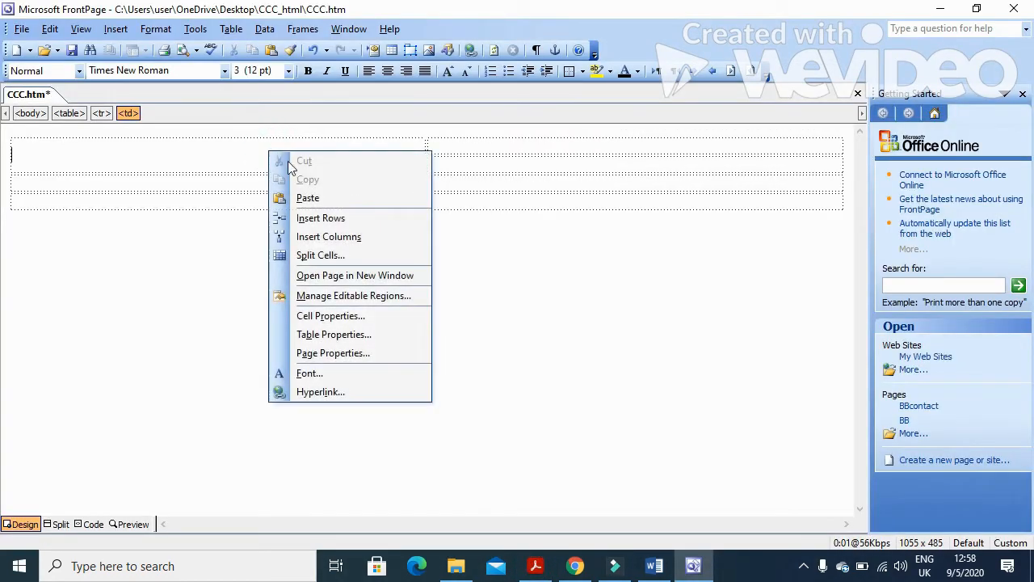
{"action": "left_click", "coordinate": [344, 317]}
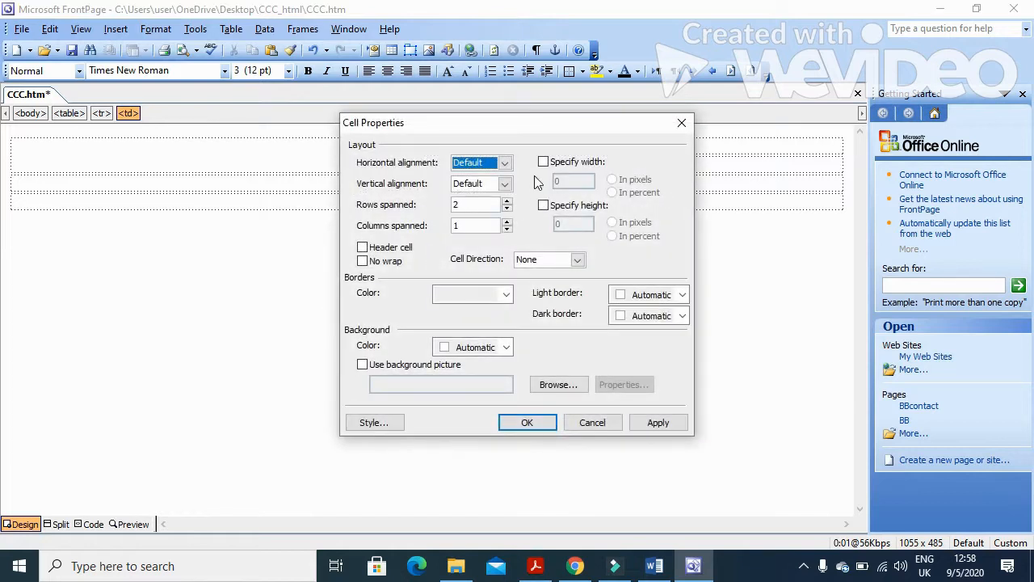
{"action": "left_click", "coordinate": [542, 161]}
{"action": "type", "text": "580"}
{"action": "left_click", "coordinate": [545, 207]}
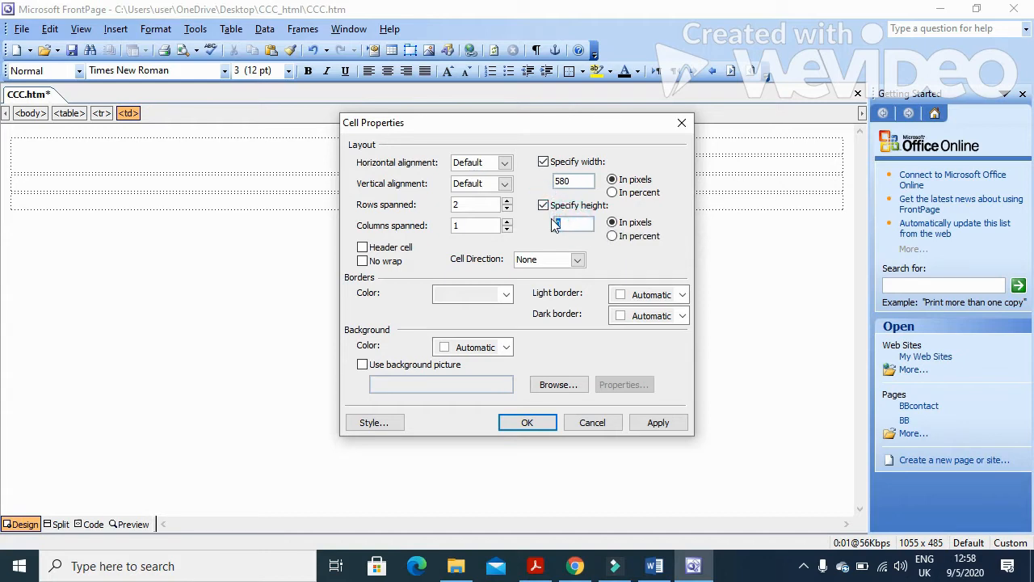
{"action": "left_click", "coordinate": [656, 423]}
{"action": "left_click", "coordinate": [535, 423]}
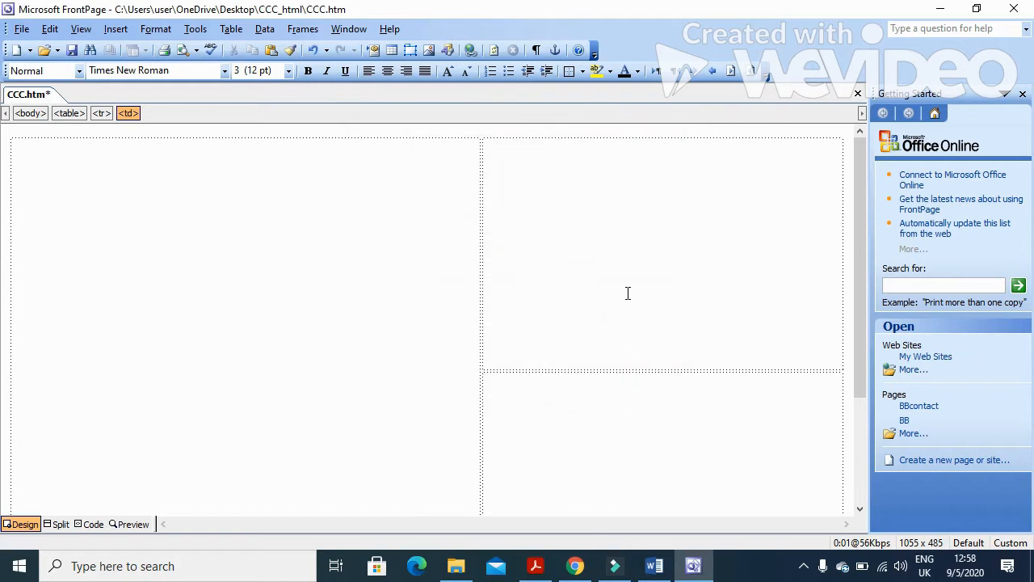
{"action": "left_click", "coordinate": [541, 569]}
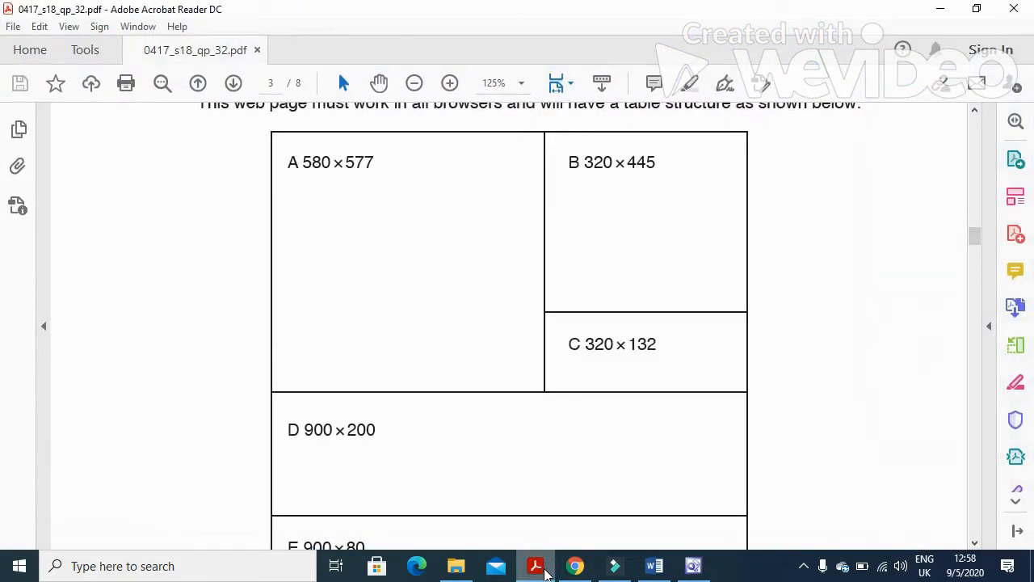
{"action": "left_click", "coordinate": [545, 572]}
Fix the top-right cell B at 320 × 445 pixels.
{"action": "right_click", "coordinate": [618, 221]}
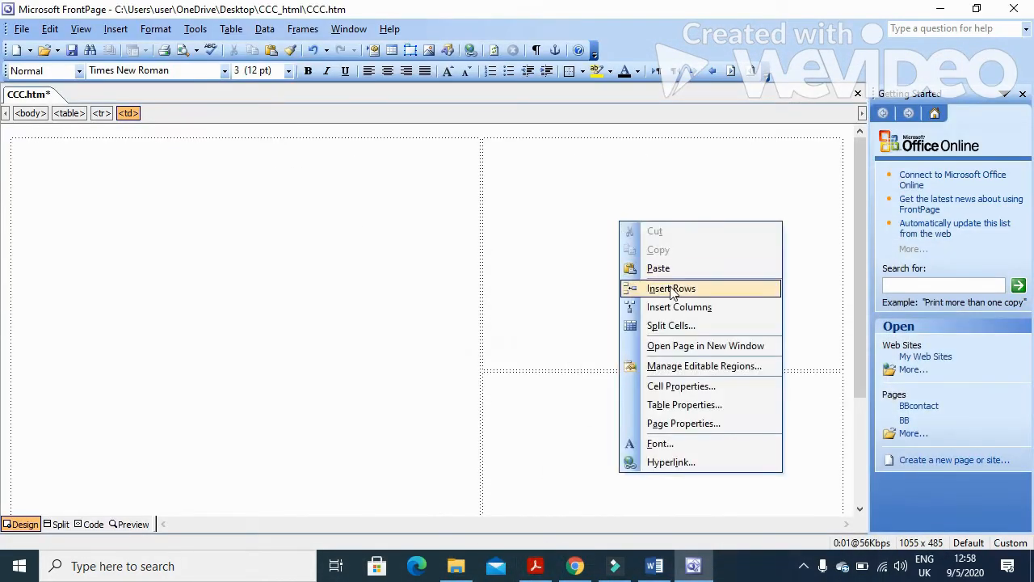
{"action": "left_click", "coordinate": [684, 385]}
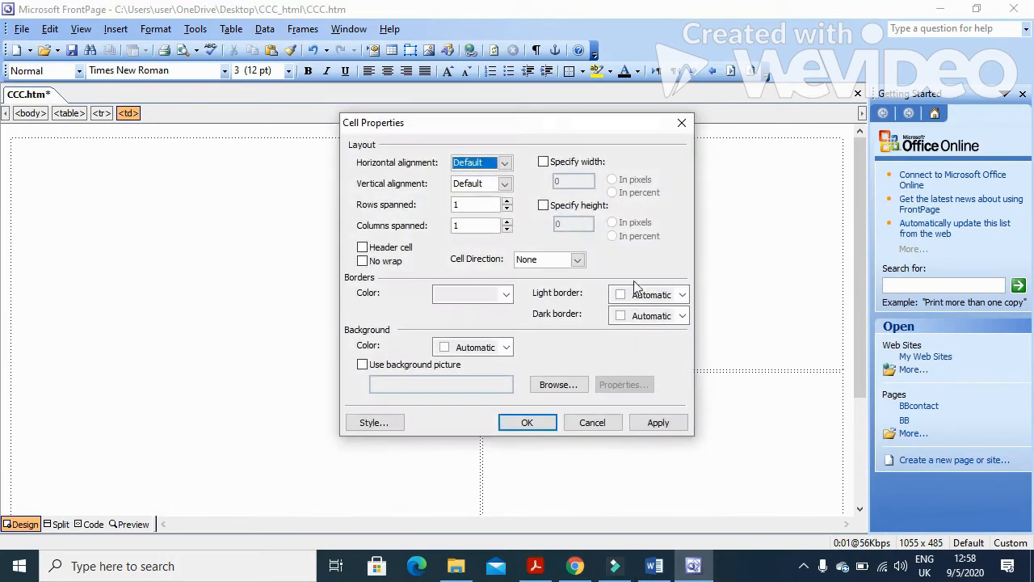
{"action": "left_click", "coordinate": [543, 162]}
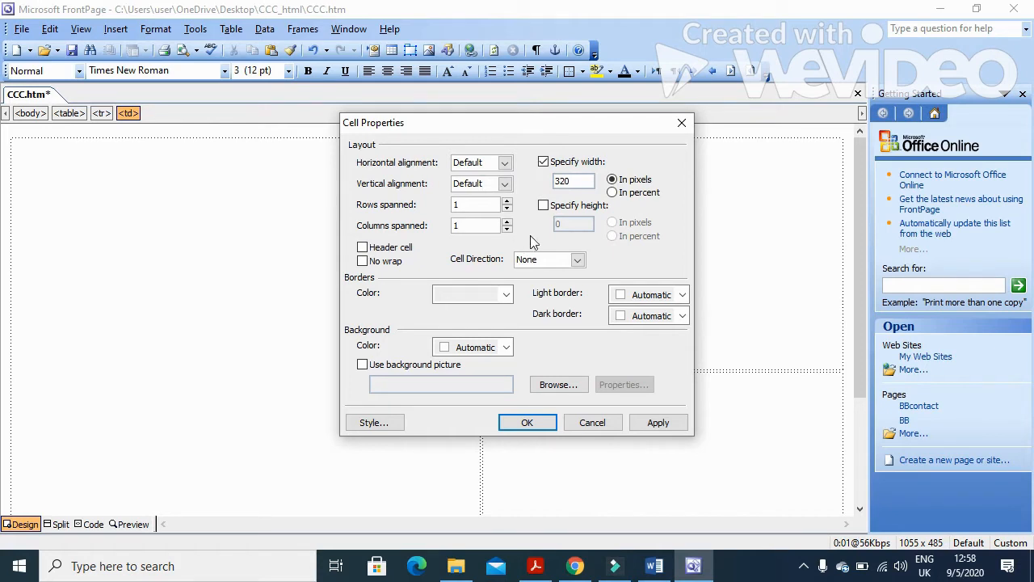
{"action": "left_click", "coordinate": [542, 207]}
{"action": "left_click", "coordinate": [535, 565]}
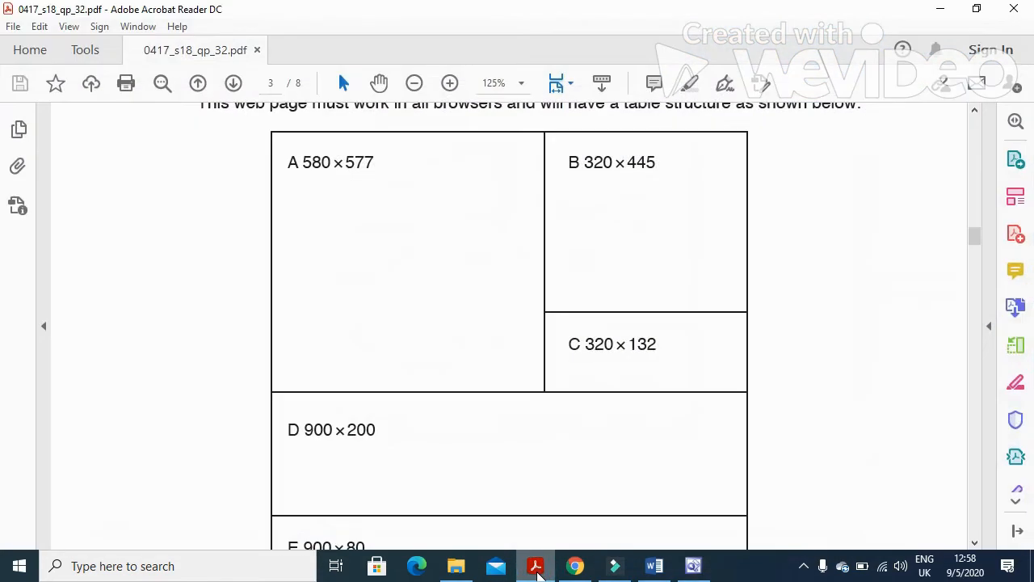
{"action": "left_click", "coordinate": [538, 569]}
{"action": "double_click", "coordinate": [575, 224]}
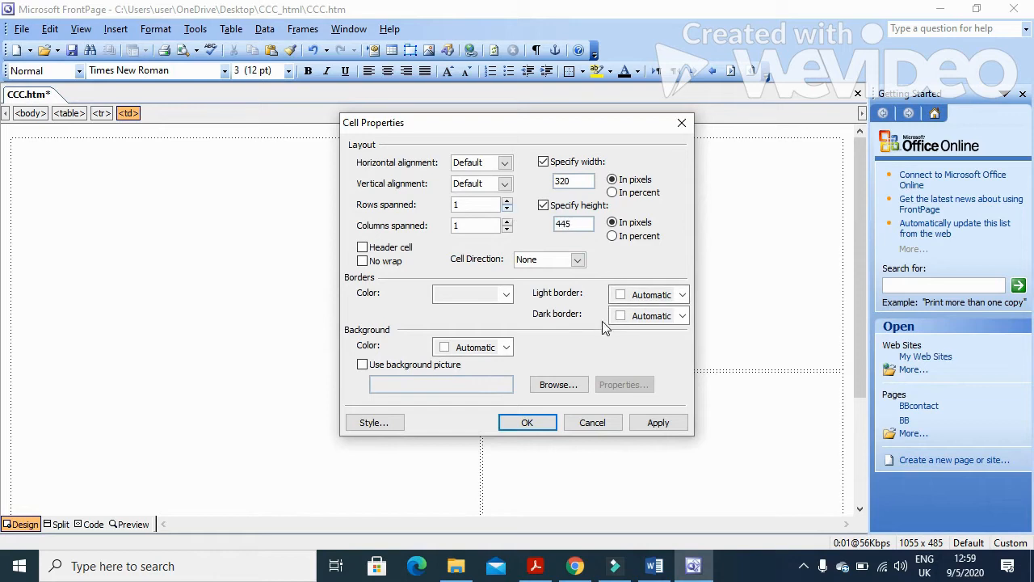
{"action": "left_click", "coordinate": [655, 422]}
{"action": "left_click", "coordinate": [529, 422]}
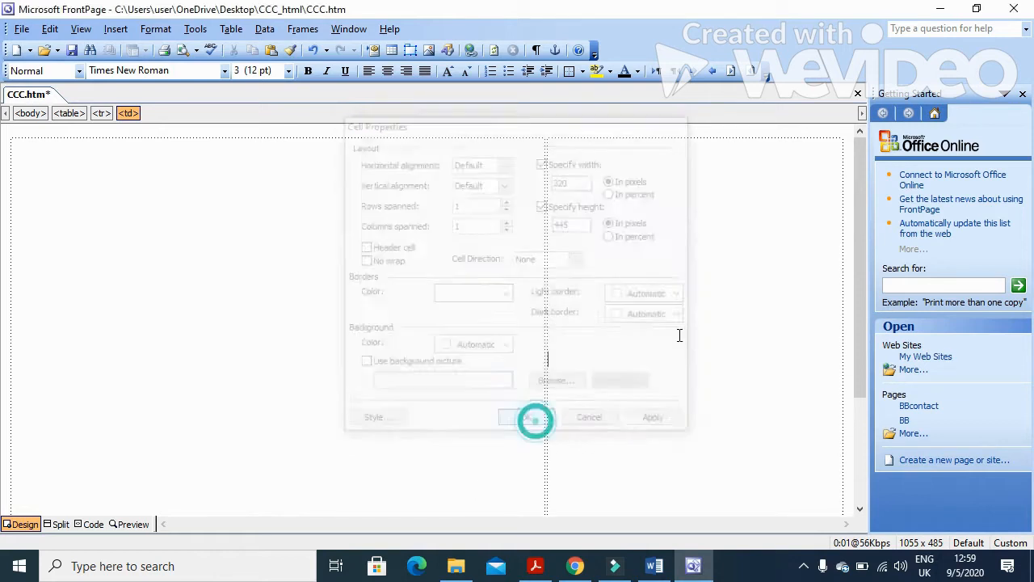
{"action": "scroll", "coordinate": [694, 323], "scroll_direction": "down", "scroll_amount": 5}
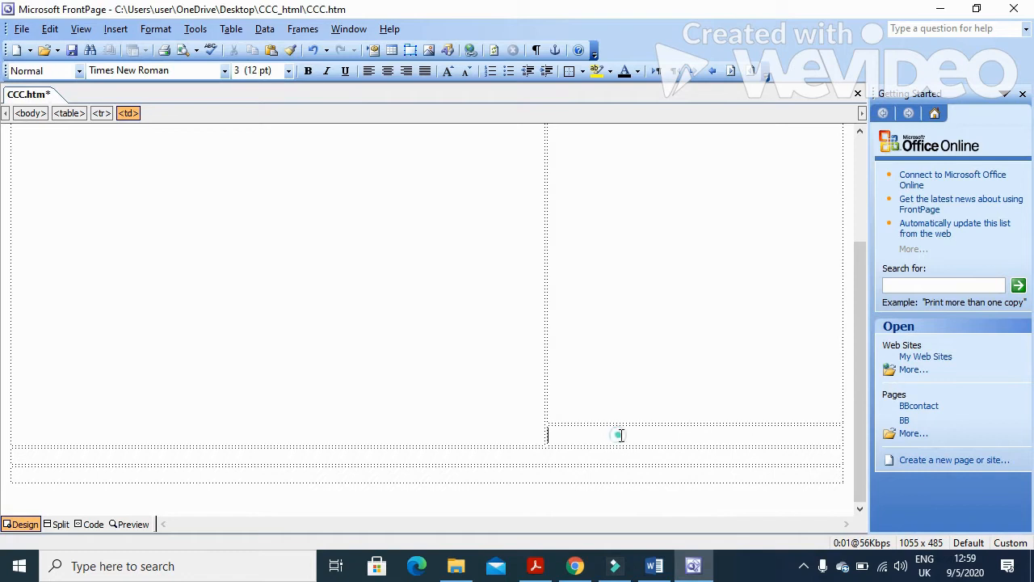
{"action": "left_click", "coordinate": [541, 570]}
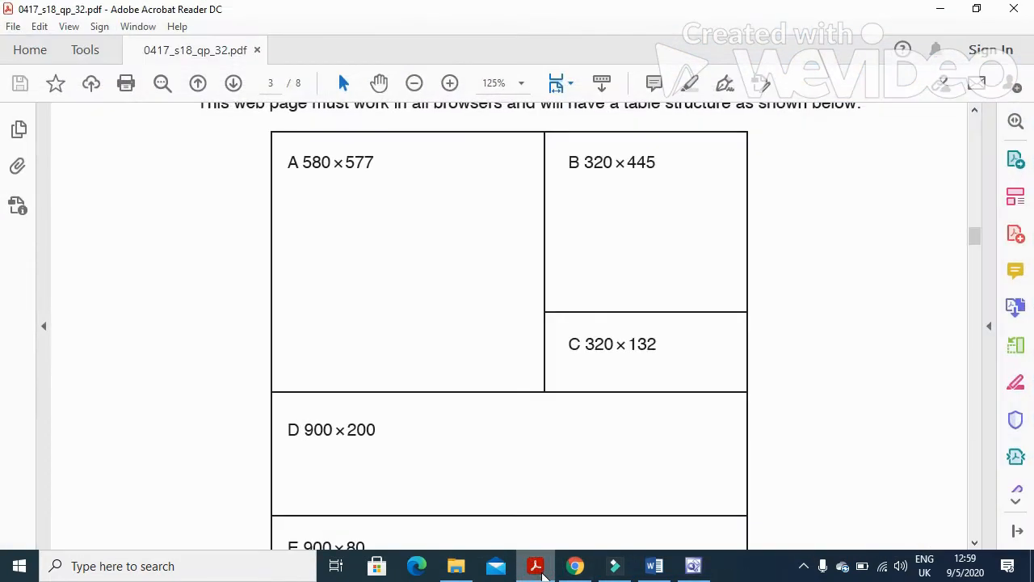
{"action": "left_click", "coordinate": [543, 575]}
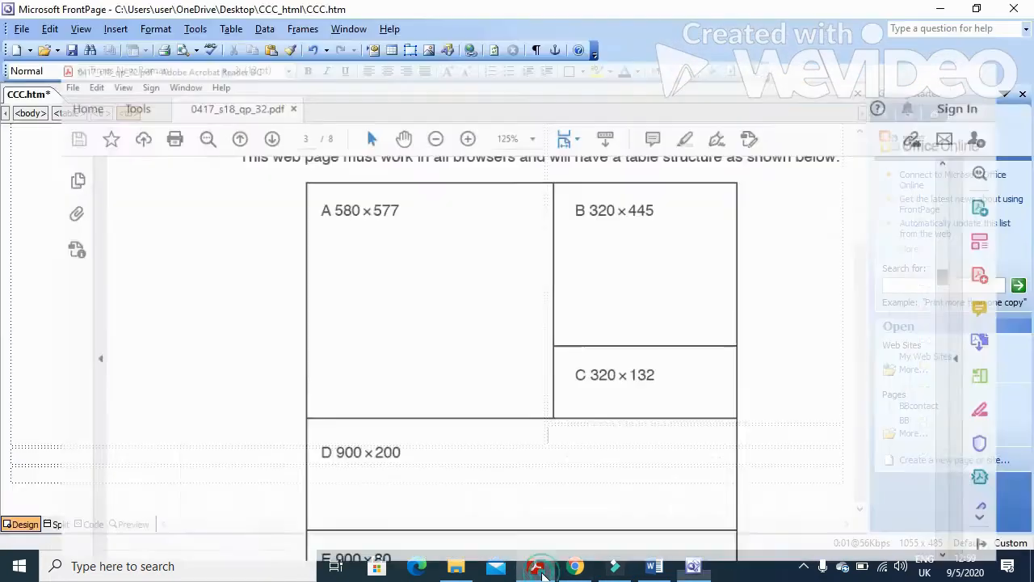
Fix the lower right cell C at 320 × 132 pixels.
{"action": "right_click", "coordinate": [611, 436]}
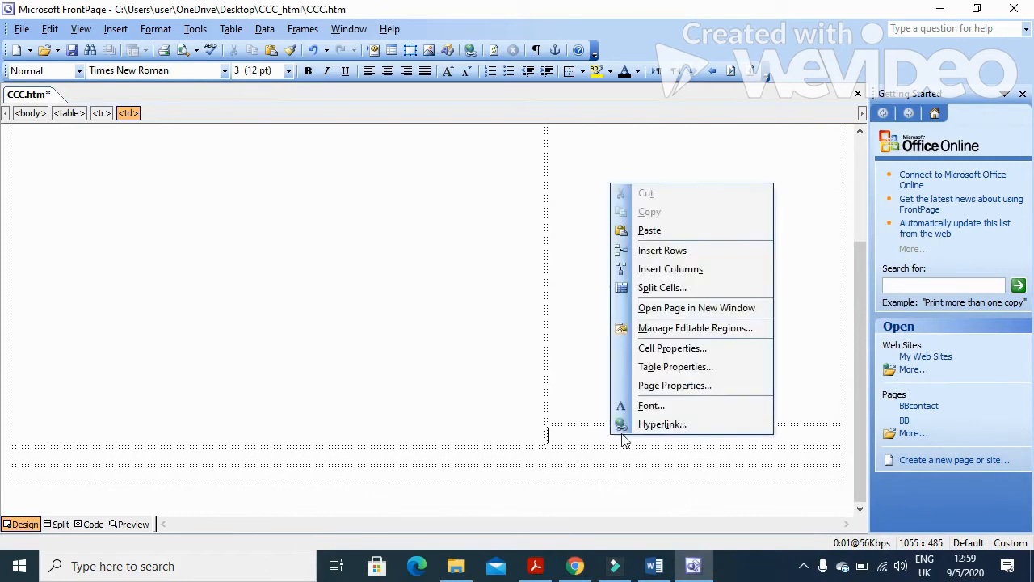
{"action": "left_click", "coordinate": [679, 347]}
{"action": "left_click", "coordinate": [569, 161]}
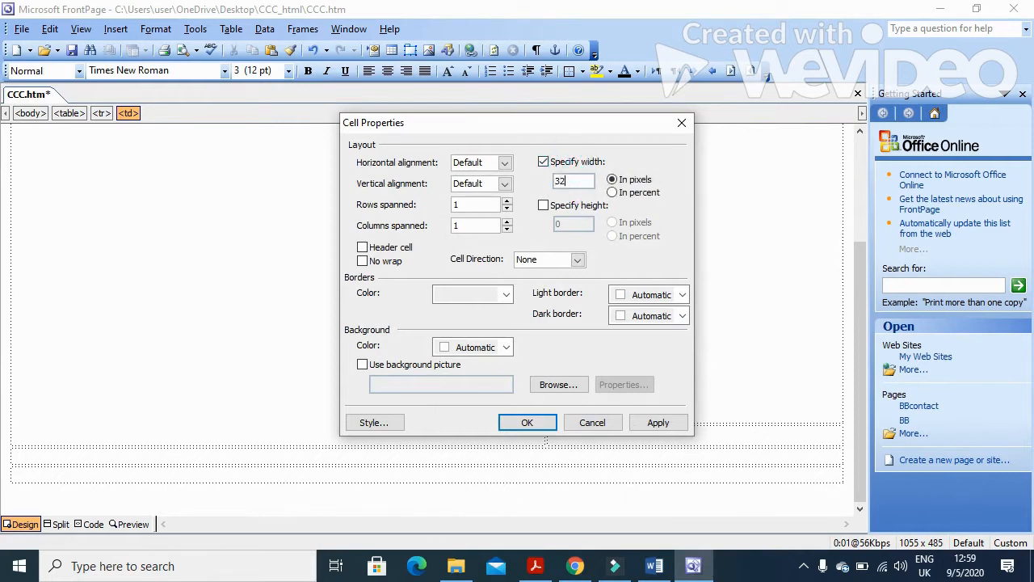
{"action": "left_click", "coordinate": [543, 206]}
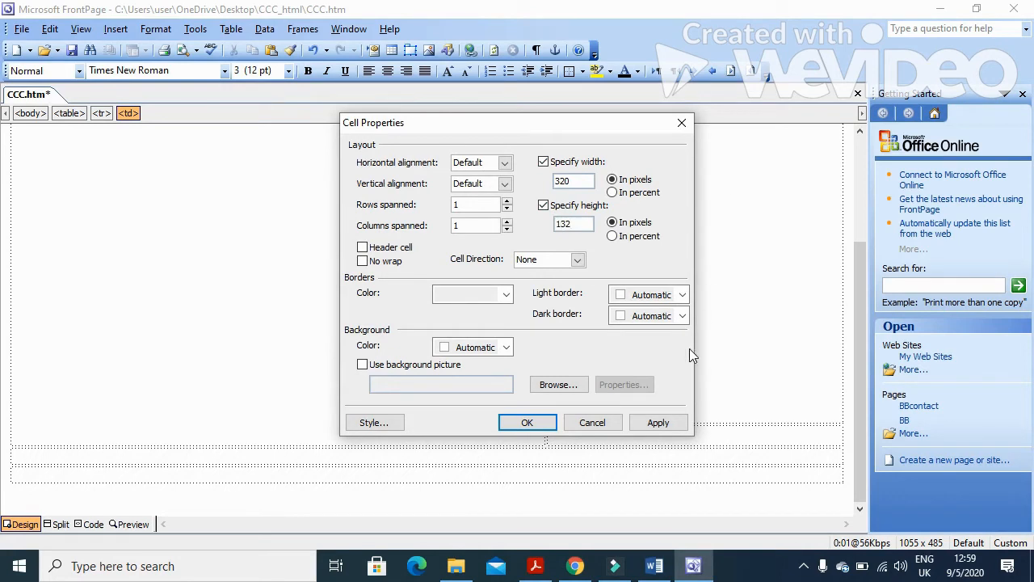
{"action": "left_click", "coordinate": [657, 423]}
{"action": "left_click", "coordinate": [552, 423]}
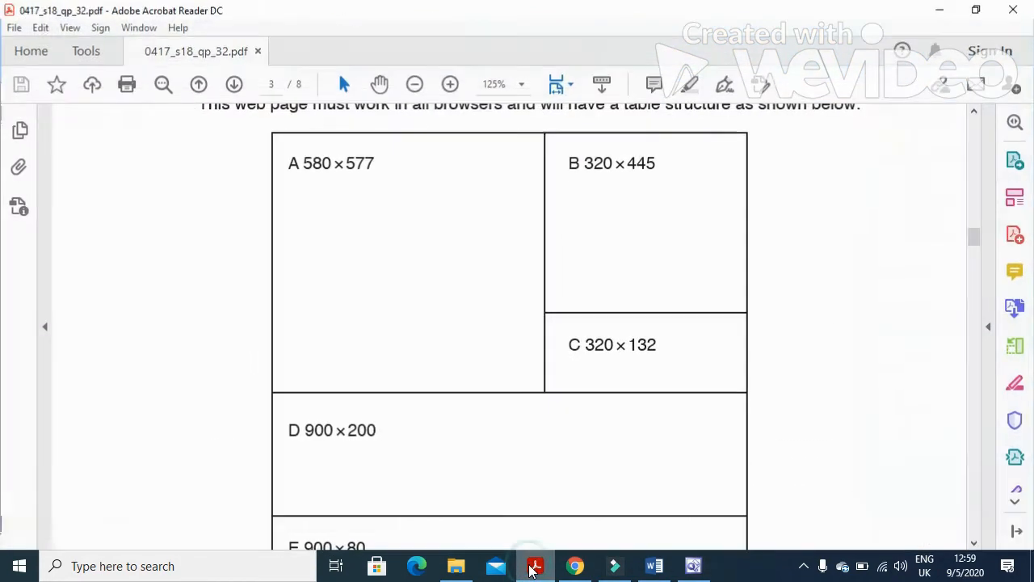
{"action": "left_click", "coordinate": [535, 565]}
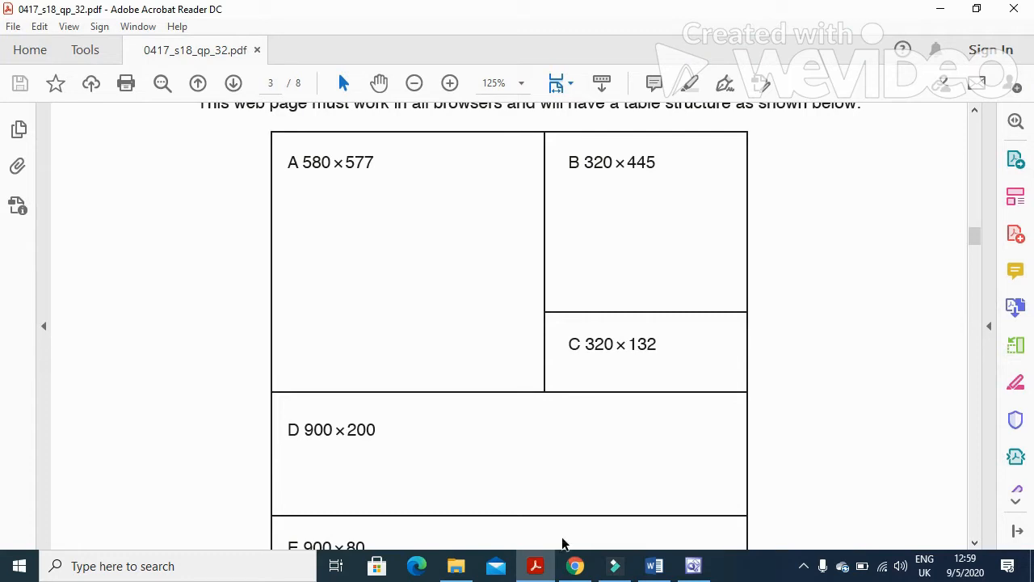
{"action": "scroll", "coordinate": [622, 458], "scroll_direction": "down", "scroll_amount": 3}
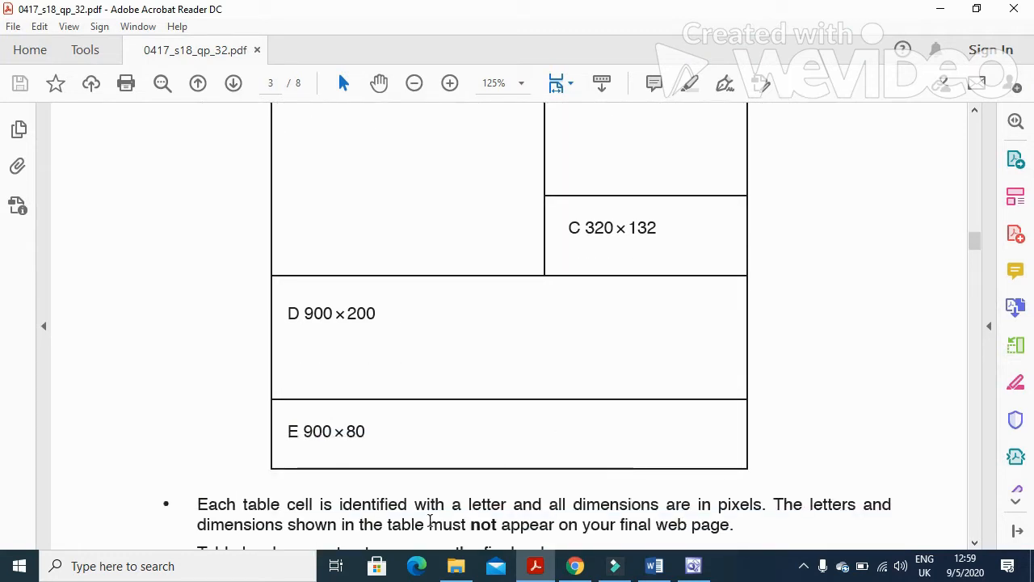
{"action": "left_click", "coordinate": [533, 565]}
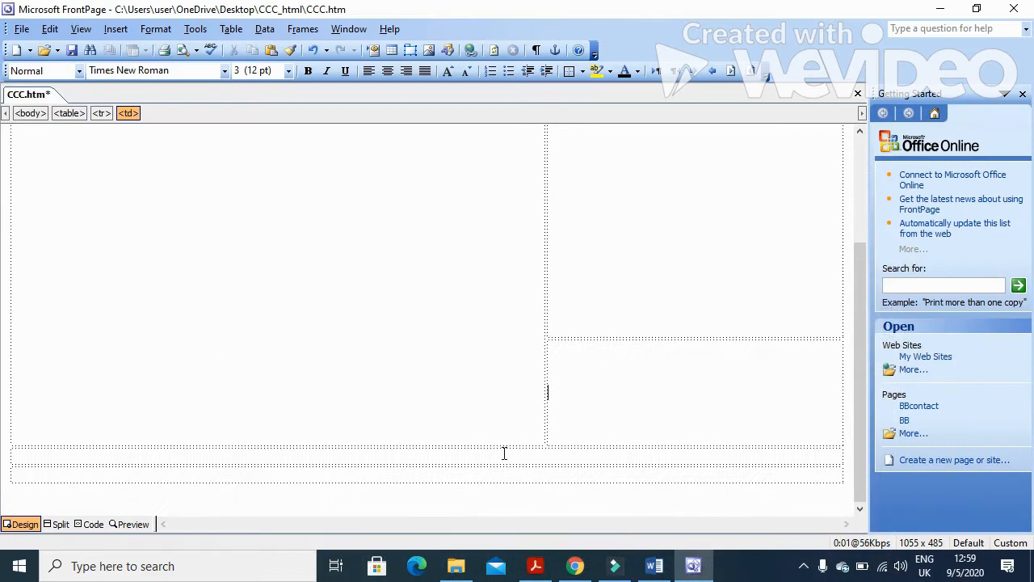
Give the wide cell D a fixed 900-pixel width and a specified height.
{"action": "right_click", "coordinate": [496, 456]}
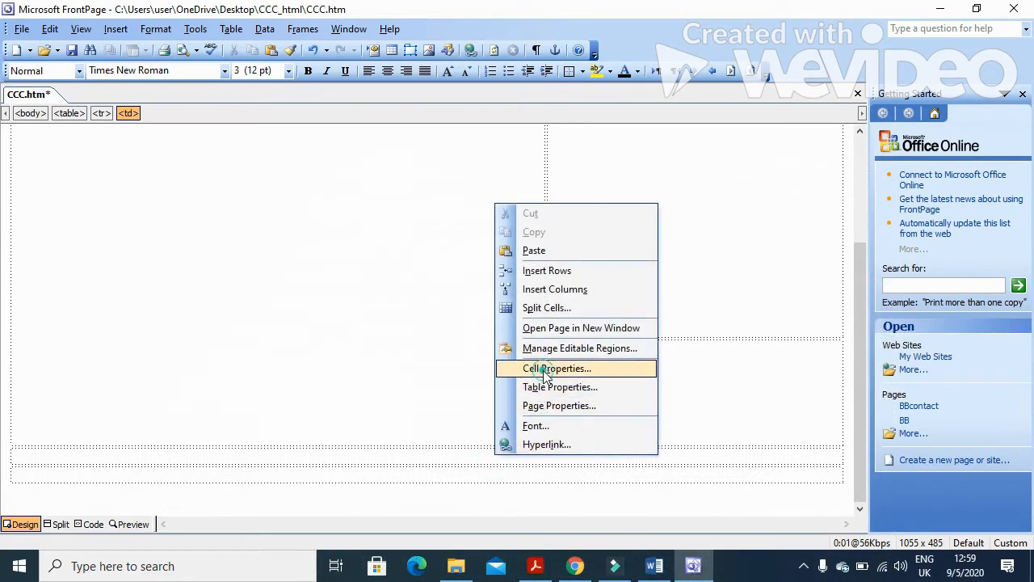
{"action": "left_click", "coordinate": [540, 368]}
{"action": "left_click", "coordinate": [543, 162]}
{"action": "left_click", "coordinate": [554, 182]}
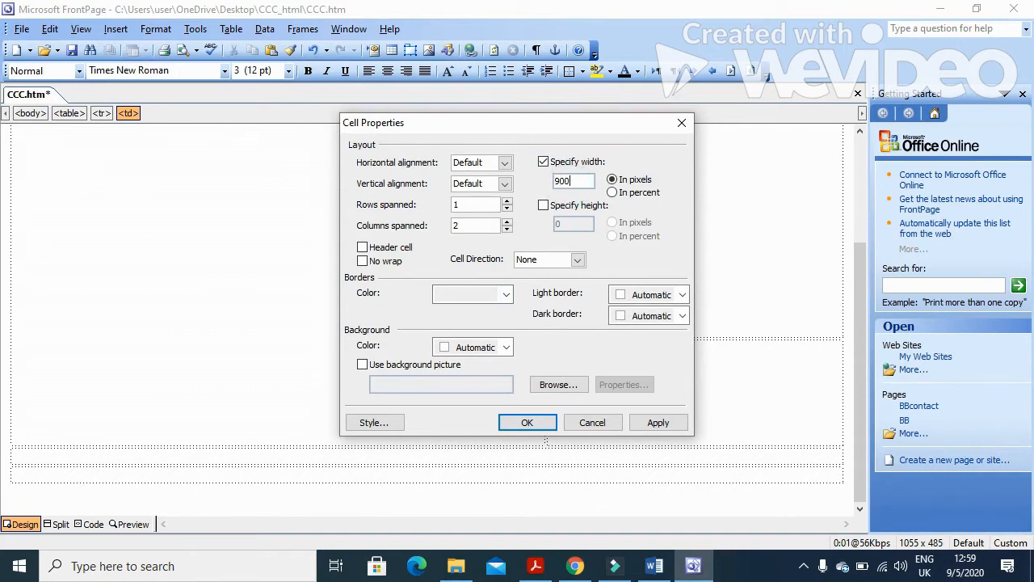
{"action": "left_click", "coordinate": [543, 206]}
{"action": "left_click", "coordinate": [572, 224]}
{"action": "type", "text": "200"}
{"action": "left_click", "coordinate": [656, 423]}
{"action": "left_click", "coordinate": [527, 423]}
{"action": "left_click", "coordinate": [535, 474]}
{"action": "left_click", "coordinate": [535, 566]}
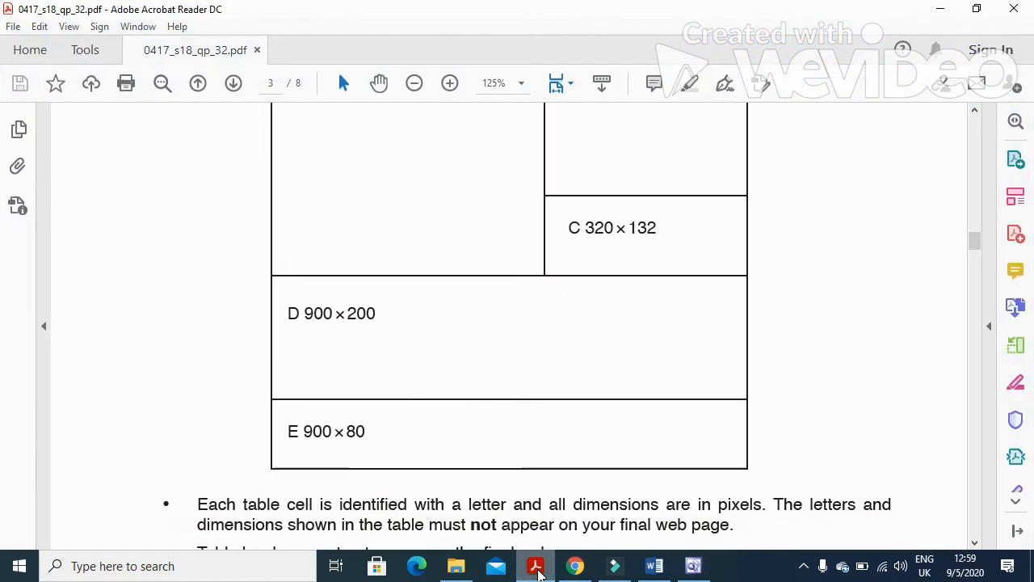
{"action": "left_click", "coordinate": [536, 567]}
Fix the bottom cell E at 900 × 80 pixels.
{"action": "right_click", "coordinate": [462, 475]}
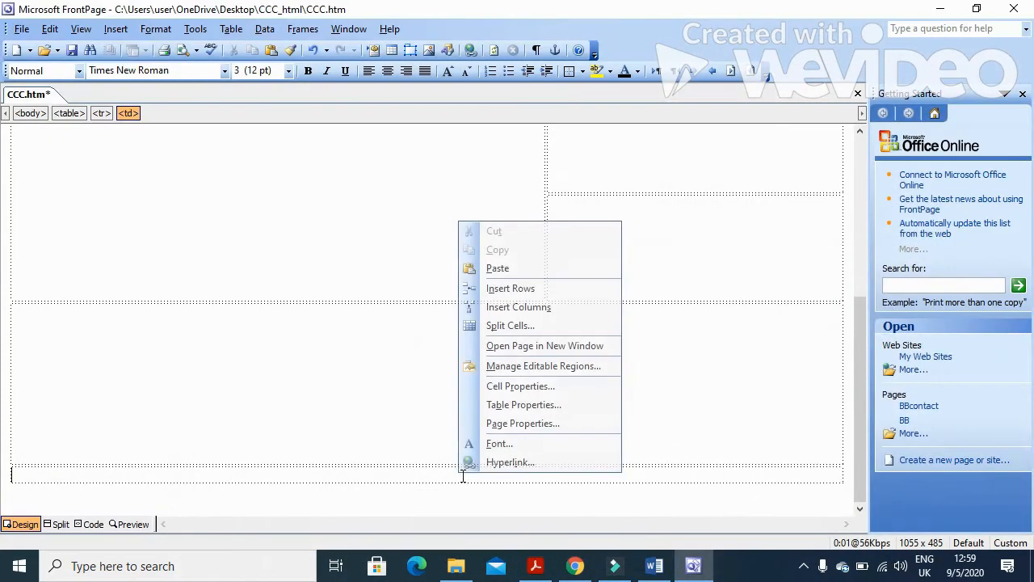
{"action": "left_click", "coordinate": [536, 385]}
{"action": "left_click", "coordinate": [546, 162]}
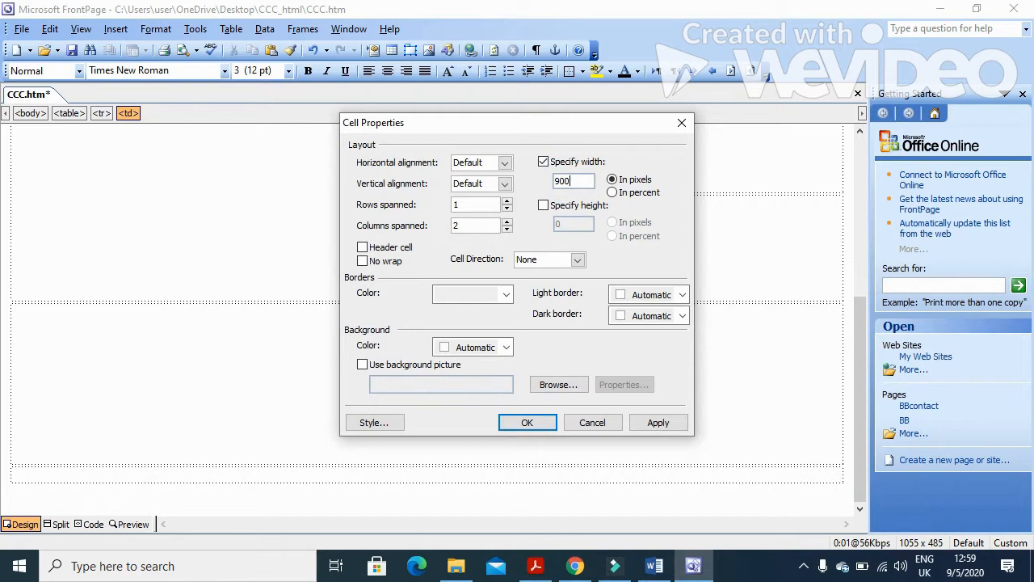
{"action": "left_click", "coordinate": [563, 209]}
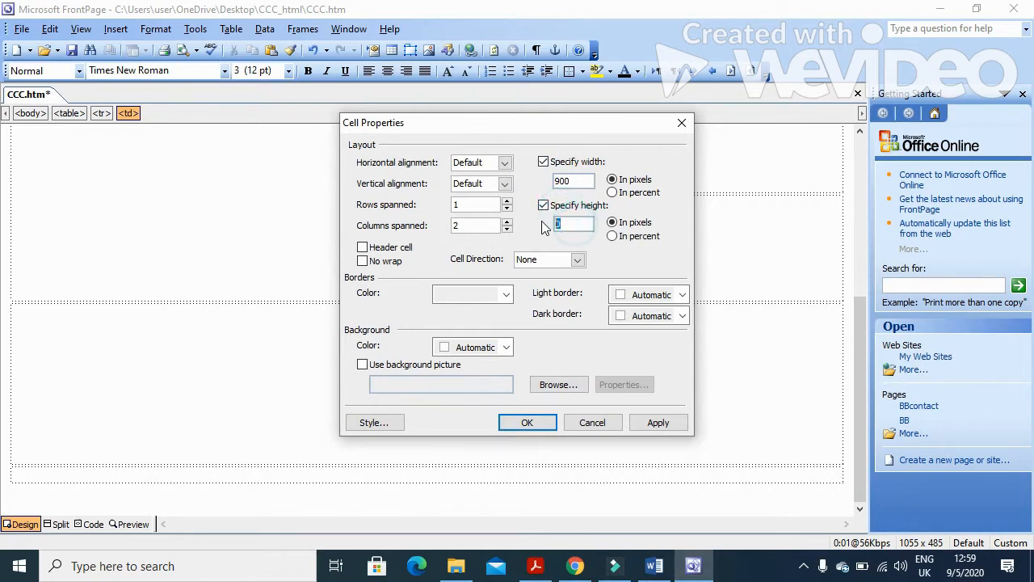
{"action": "type", "text": "80"}
{"action": "left_click", "coordinate": [661, 423]}
{"action": "left_click", "coordinate": [527, 423]}
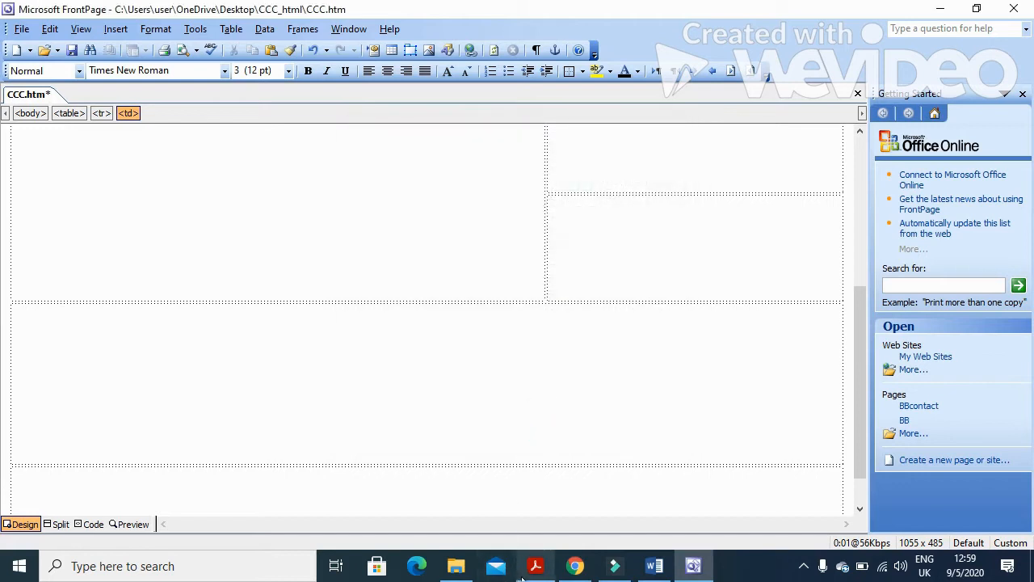
{"action": "left_click", "coordinate": [561, 457]}
{"action": "scroll", "coordinate": [308, 414], "scroll_direction": "down", "scroll_amount": 7}
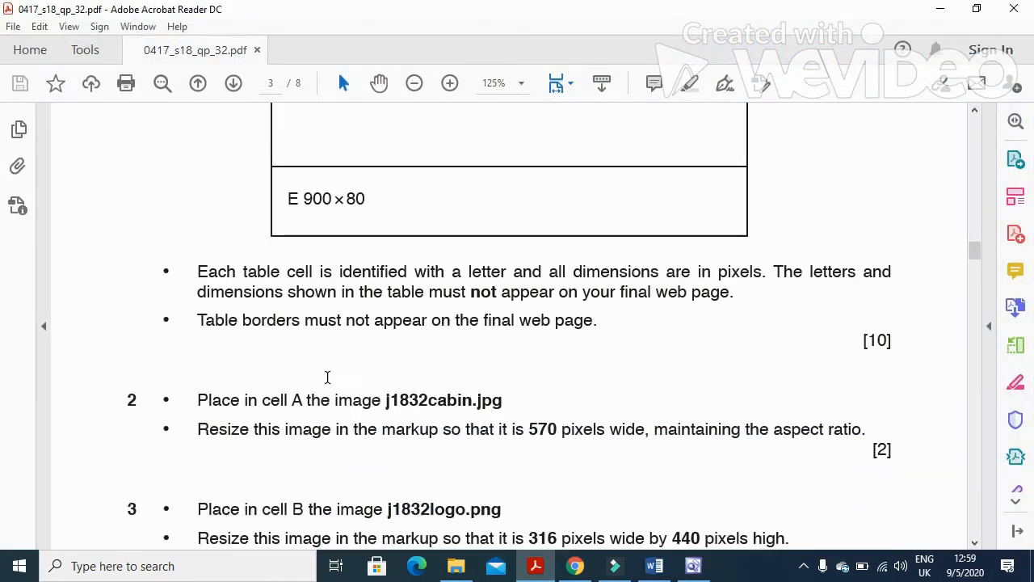
{"action": "left_click_drag", "start_coordinate": [190, 281], "coordinate": [601, 283]}
{"action": "left_click_drag", "start_coordinate": [199, 232], "coordinate": [793, 234]}
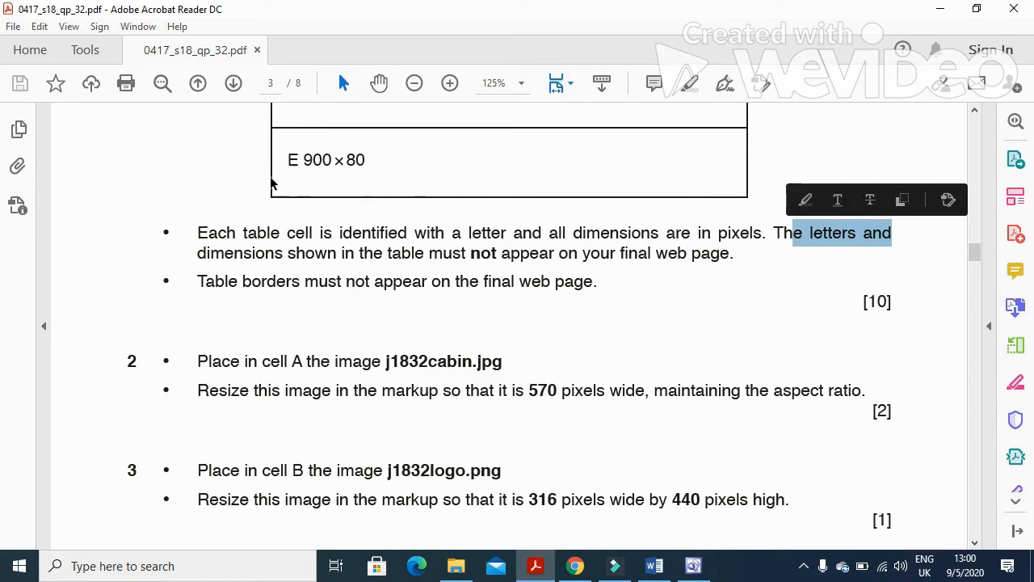
{"action": "left_click", "coordinate": [320, 162]}
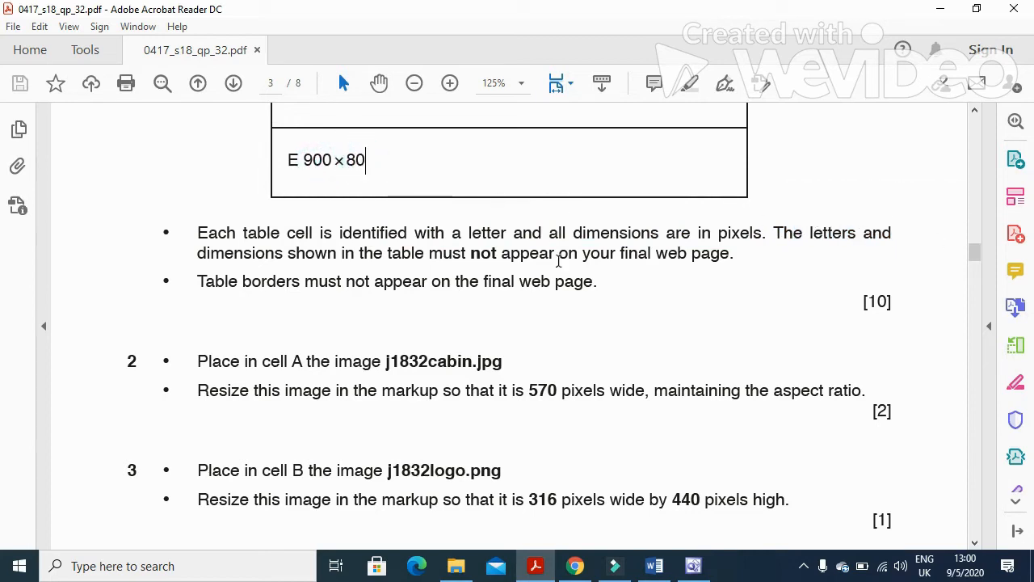
{"action": "left_click_drag", "start_coordinate": [201, 252], "coordinate": [691, 261]}
{"action": "left_click_drag", "start_coordinate": [376, 160], "coordinate": [310, 187]}
{"action": "scroll", "coordinate": [418, 321], "scroll_direction": "down", "scroll_amount": 3}
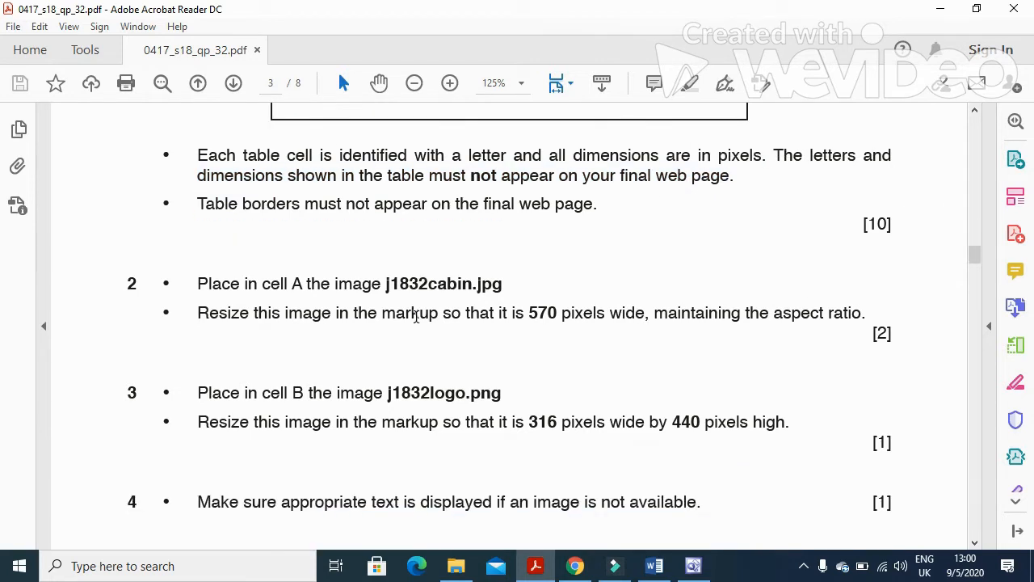
{"action": "scroll", "coordinate": [415, 322], "scroll_direction": "down", "scroll_amount": 1}
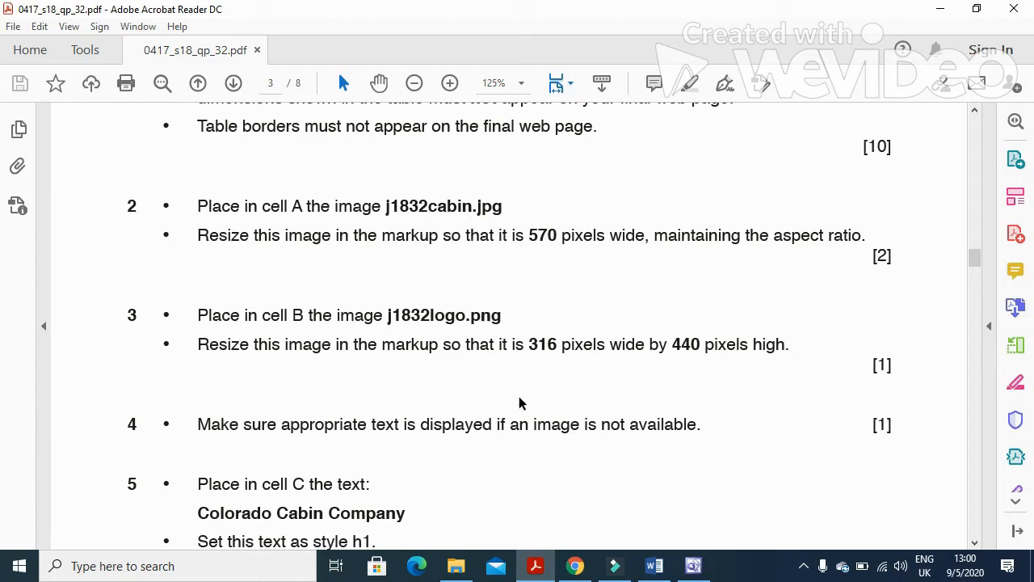
In top-left cell A, start inserting a picture from file.
{"action": "left_click", "coordinate": [535, 566]}
{"action": "left_click", "coordinate": [355, 201]}
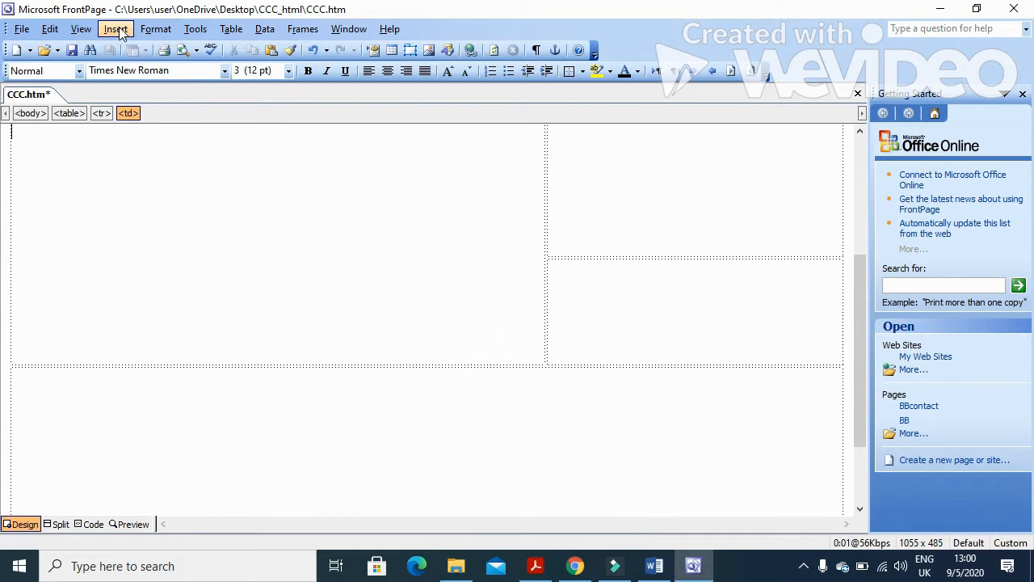
{"action": "scroll", "coordinate": [374, 321], "scroll_direction": "up", "scroll_amount": 1}
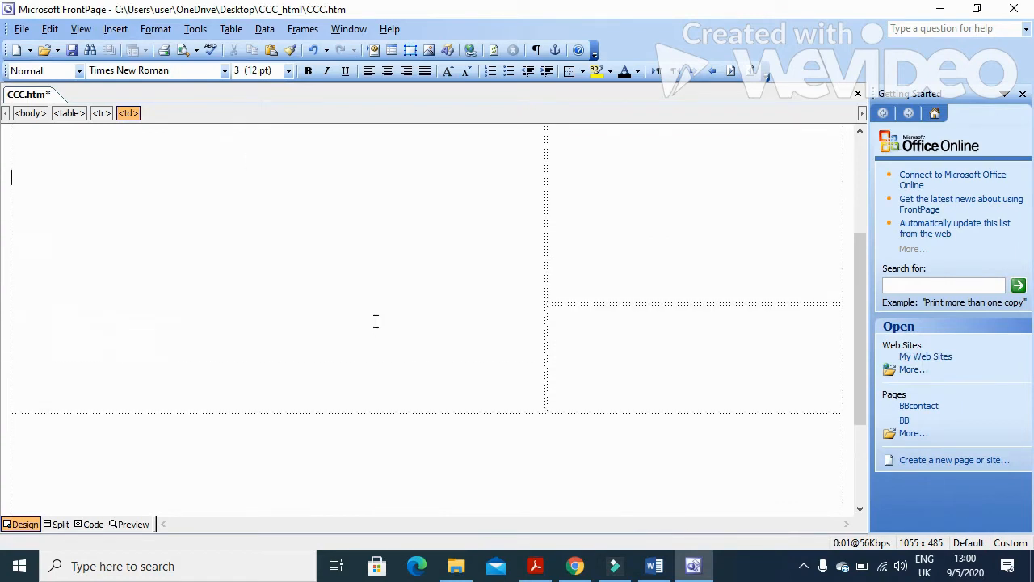
{"action": "left_click", "coordinate": [117, 29]}
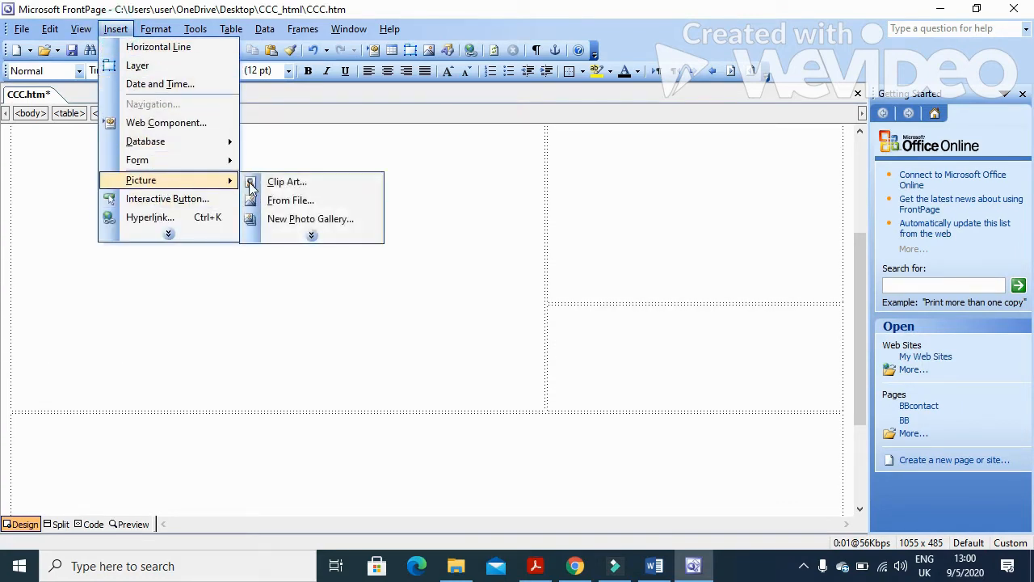
{"action": "left_click", "coordinate": [275, 187]}
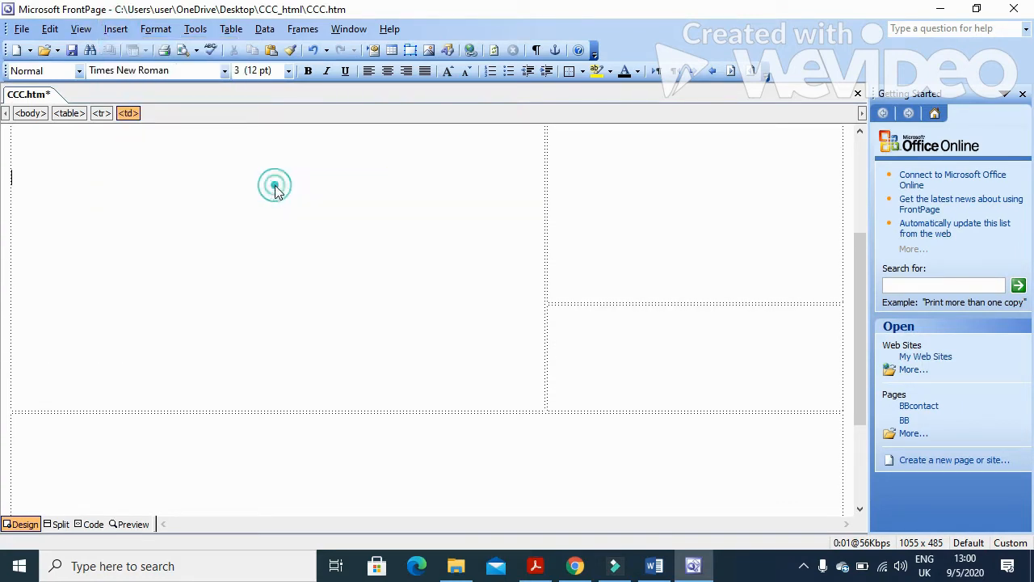
{"action": "left_click", "coordinate": [116, 29]}
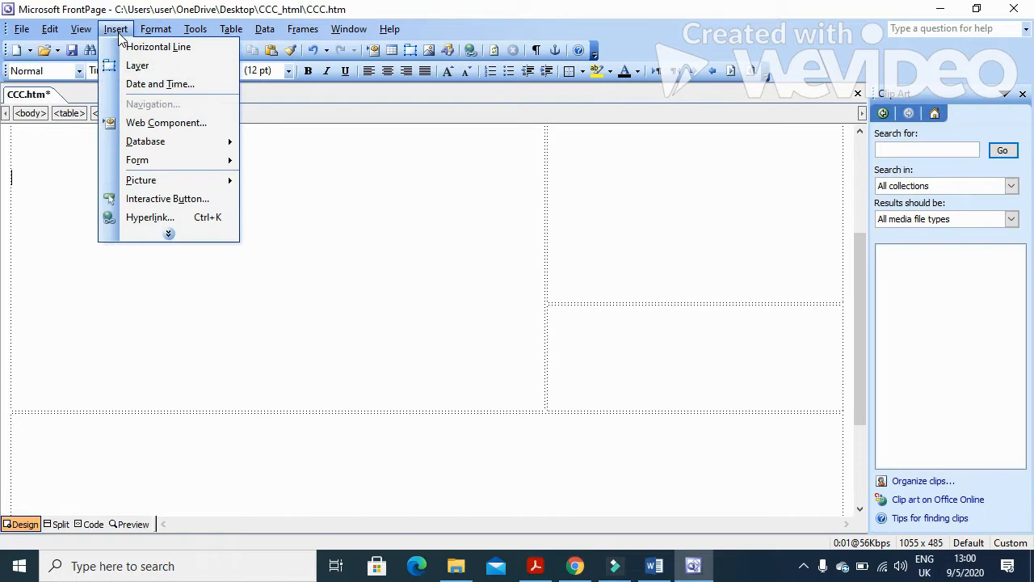
{"action": "mouse_move", "coordinate": [165, 184]}
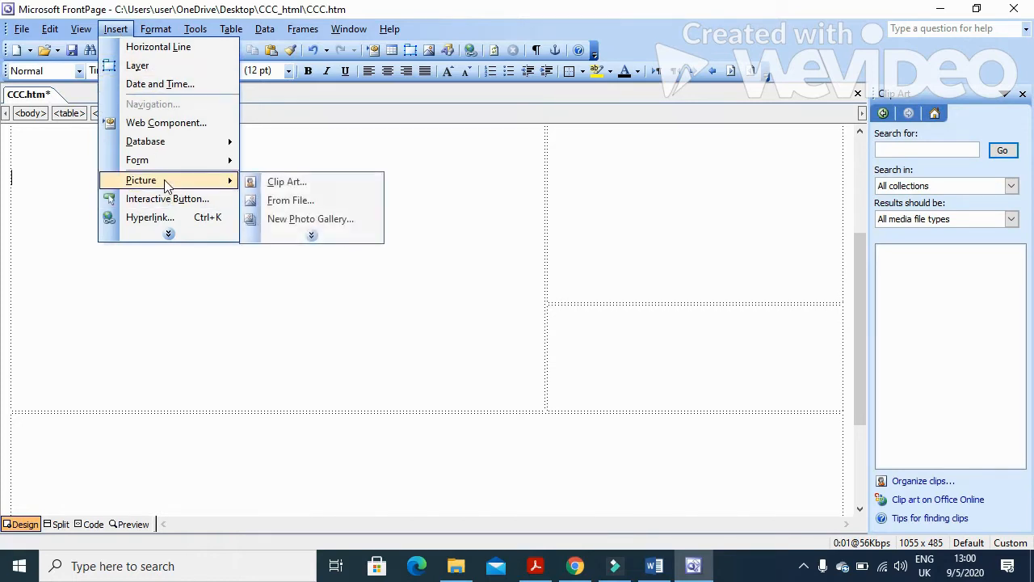
{"action": "left_click", "coordinate": [328, 201]}
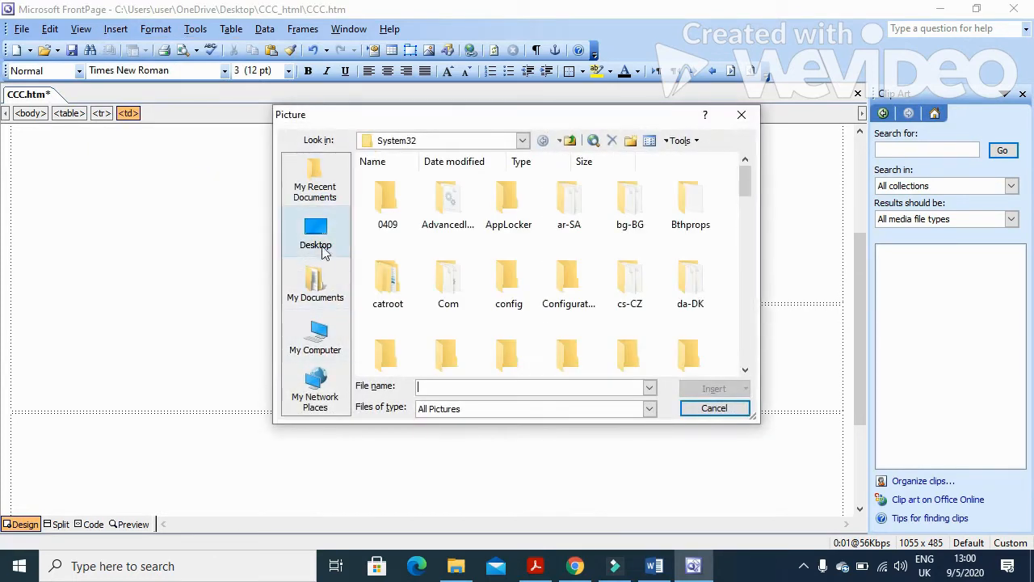
Insert j1832cabin from the Desktop's CCC_html folder into cell A.
{"action": "left_click", "coordinate": [313, 232]}
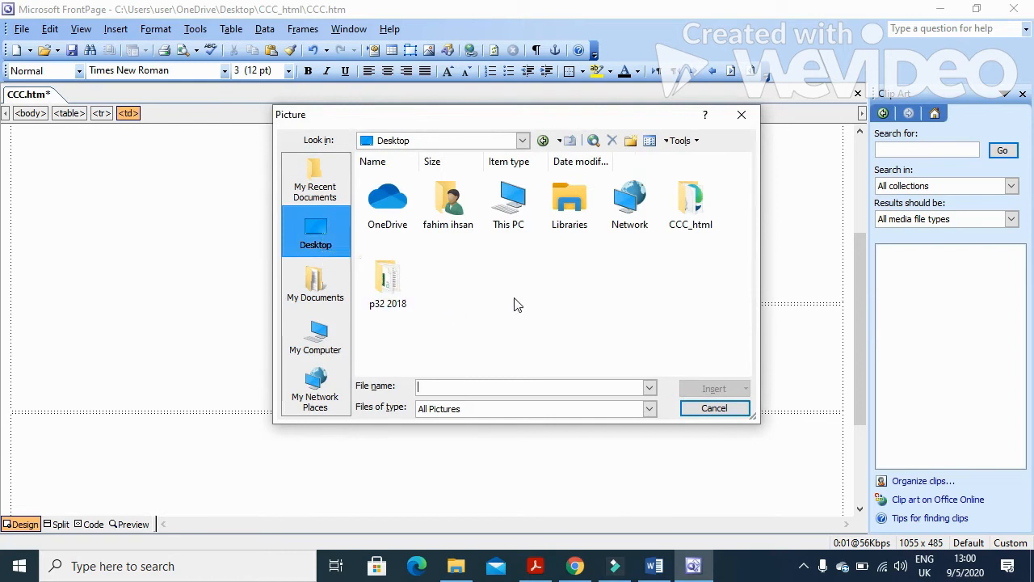
{"action": "left_click", "coordinate": [689, 217]}
{"action": "double_click", "coordinate": [688, 217]}
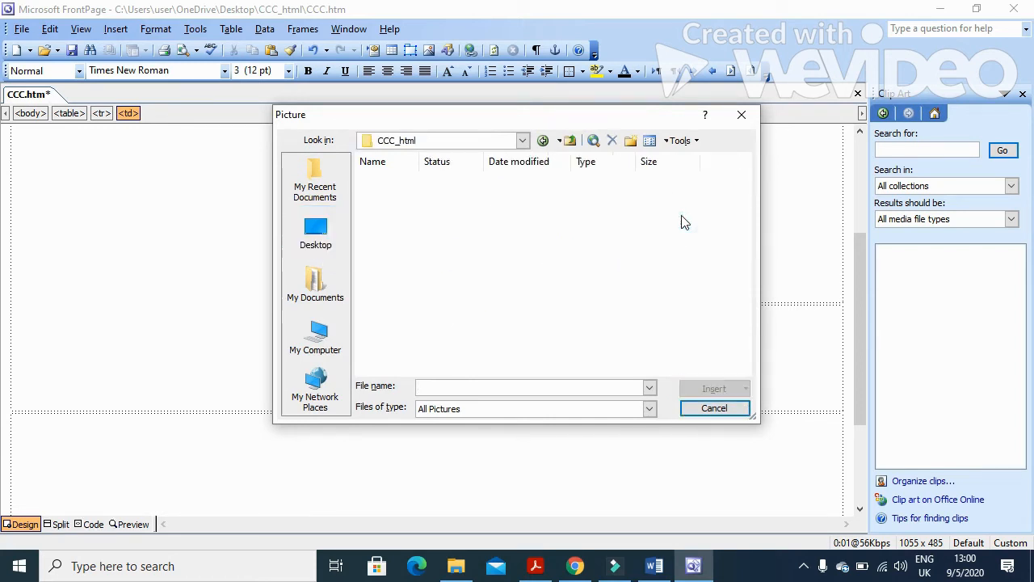
{"action": "left_click", "coordinate": [396, 207]}
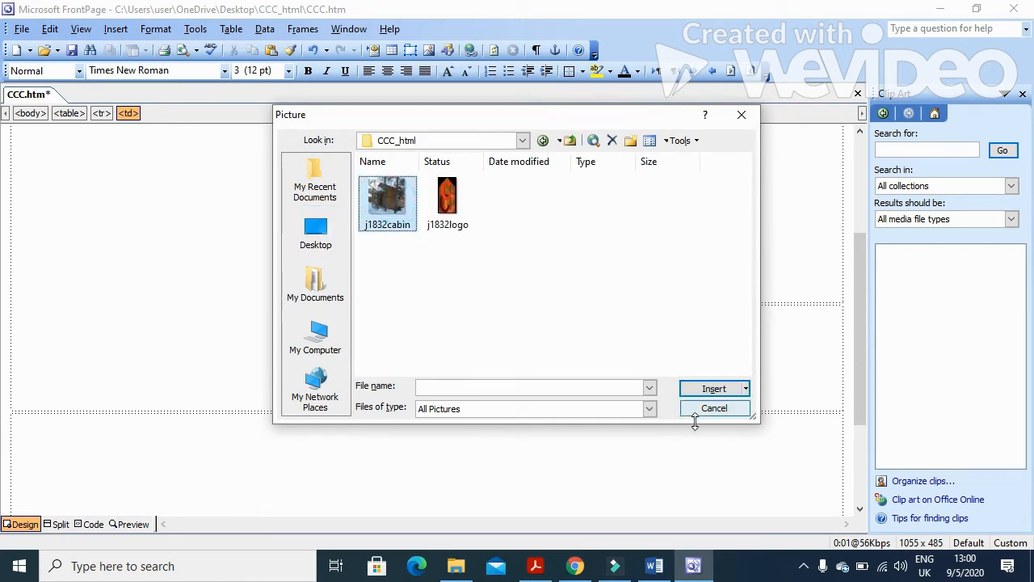
{"action": "left_click", "coordinate": [715, 391]}
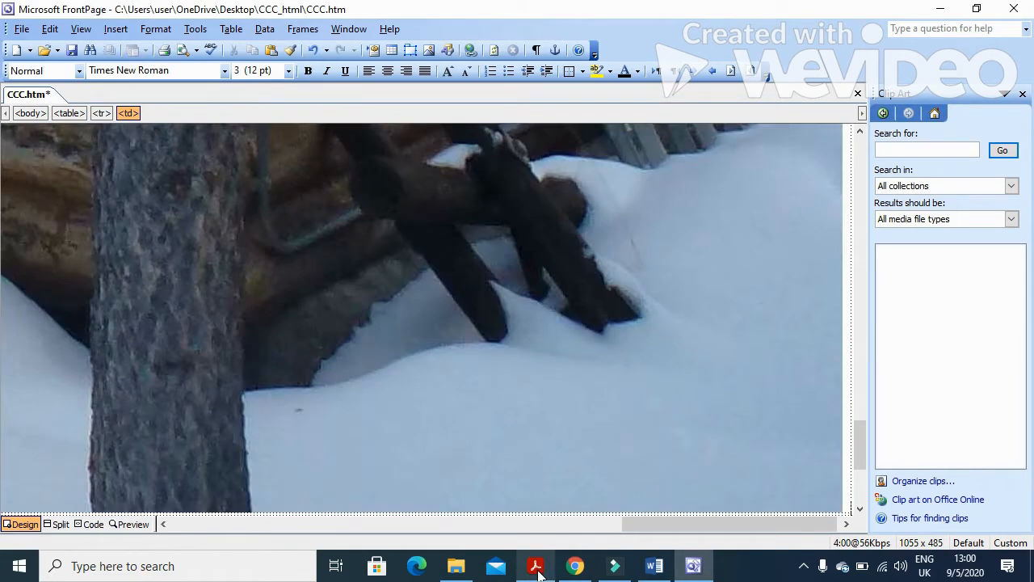
{"action": "left_click", "coordinate": [535, 566]}
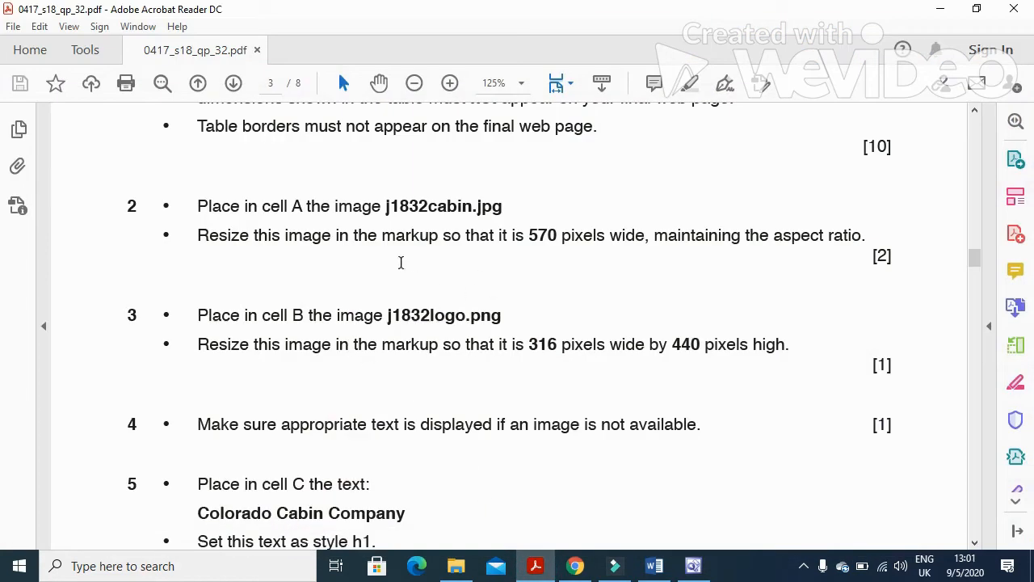
Resize the cabin picture to 570 pixels wide, keeping its aspect ratio.
{"action": "left_click_drag", "start_coordinate": [190, 232], "coordinate": [529, 251]}
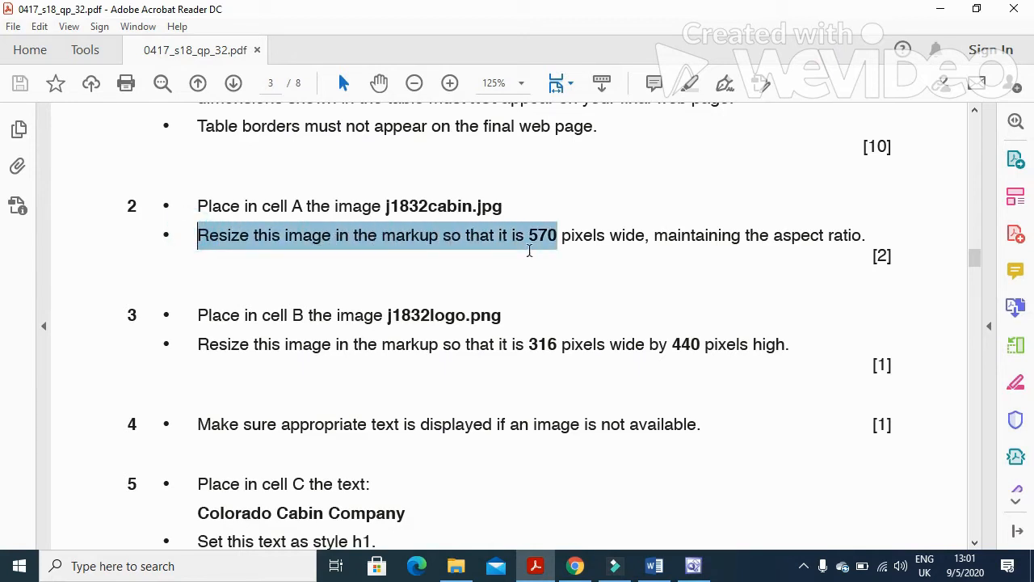
{"action": "left_click_drag", "start_coordinate": [556, 245], "coordinate": [630, 246]}
{"action": "left_click", "coordinate": [540, 566]}
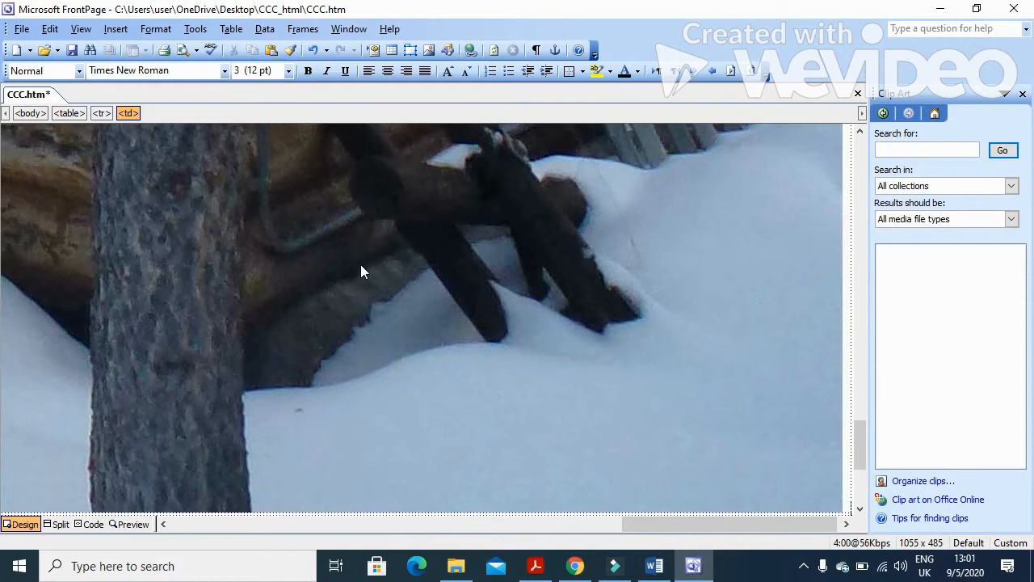
{"action": "right_click", "coordinate": [360, 264]}
{"action": "left_click", "coordinate": [449, 470]}
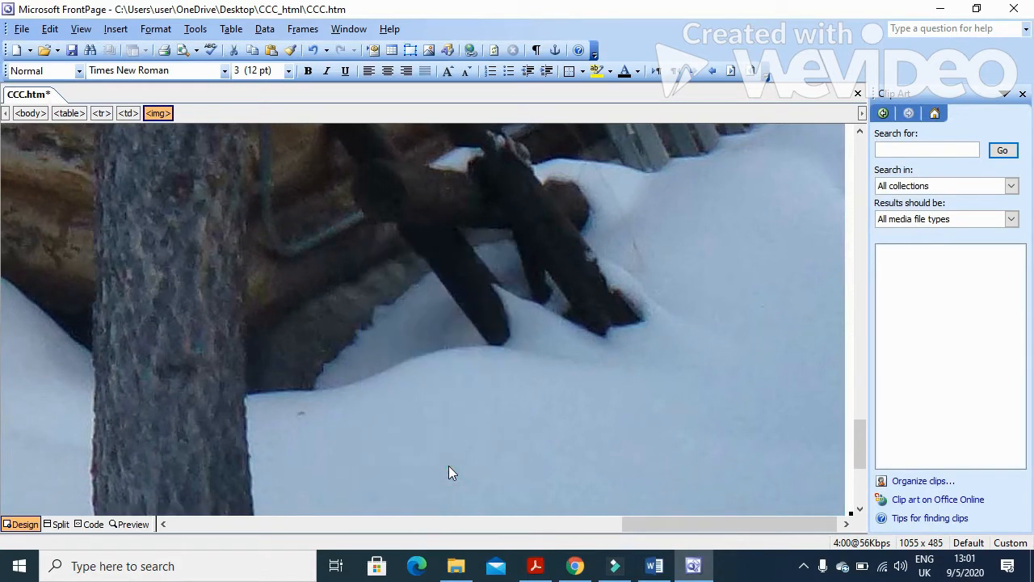
{"action": "double_click", "coordinate": [529, 316]}
{"action": "type", "text": "570"}
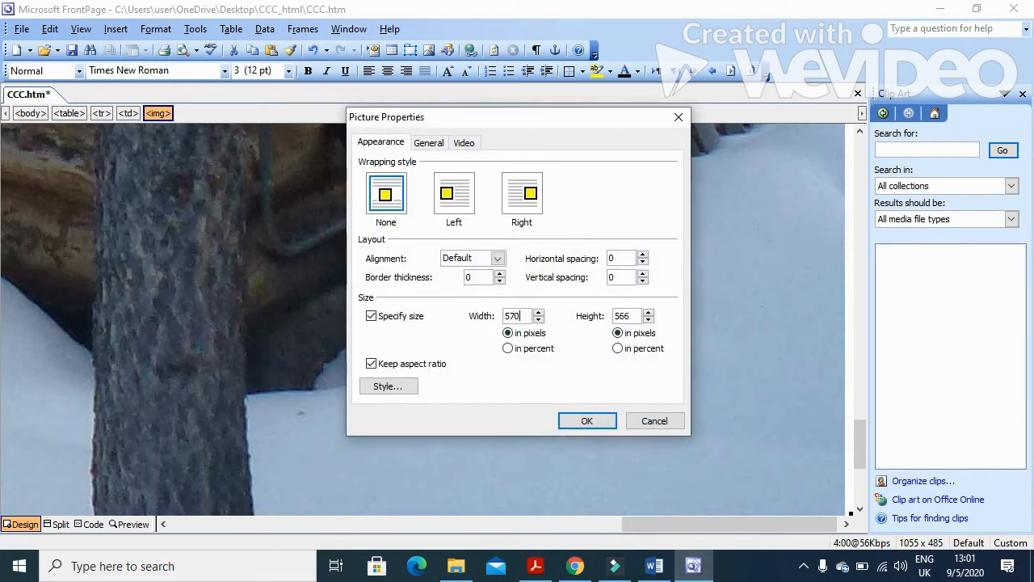
{"action": "left_click", "coordinate": [589, 424]}
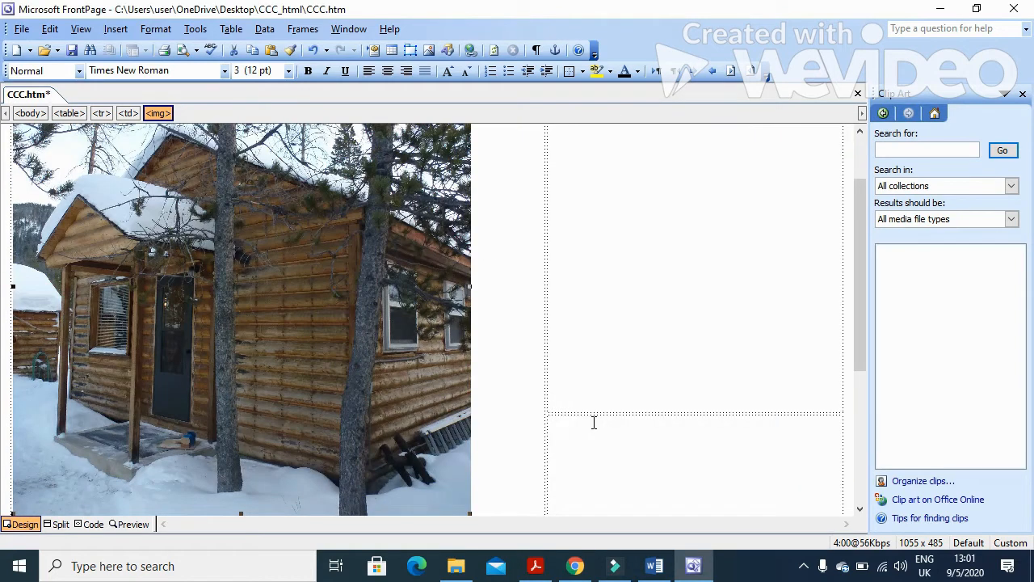
{"action": "left_click", "coordinate": [90, 523]}
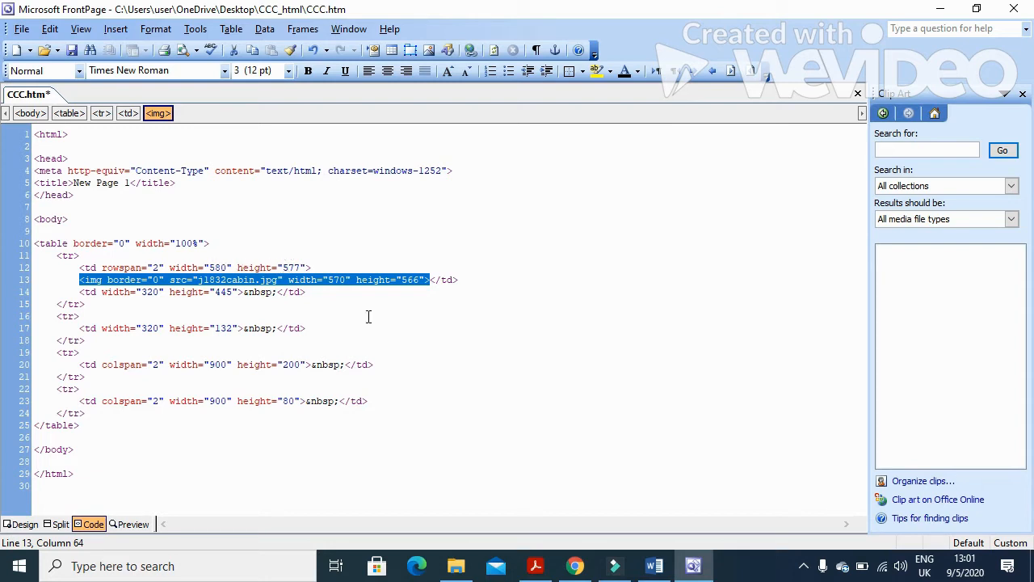
{"action": "left_click", "coordinate": [535, 568]}
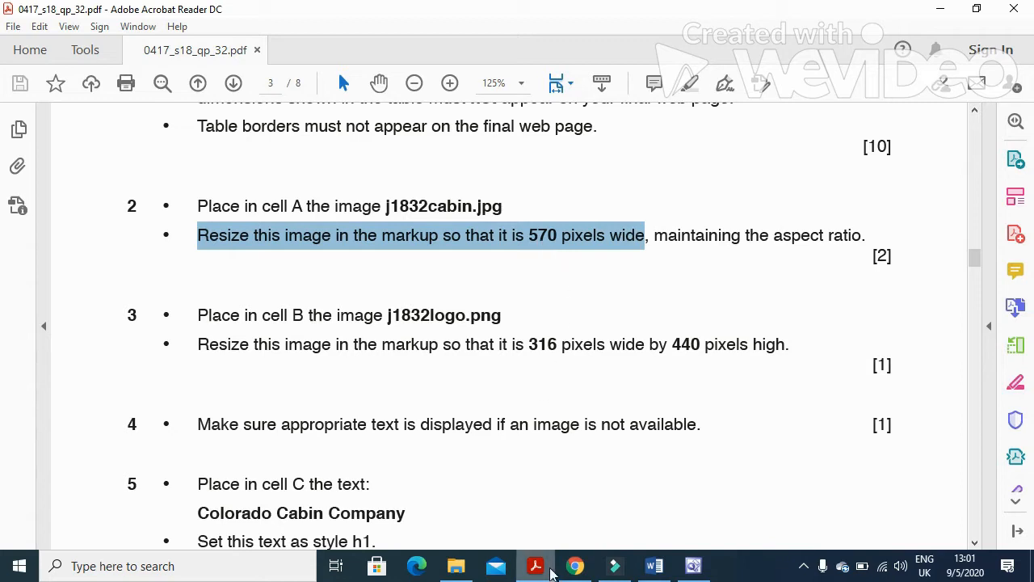
{"action": "mouse_move", "coordinate": [541, 570]}
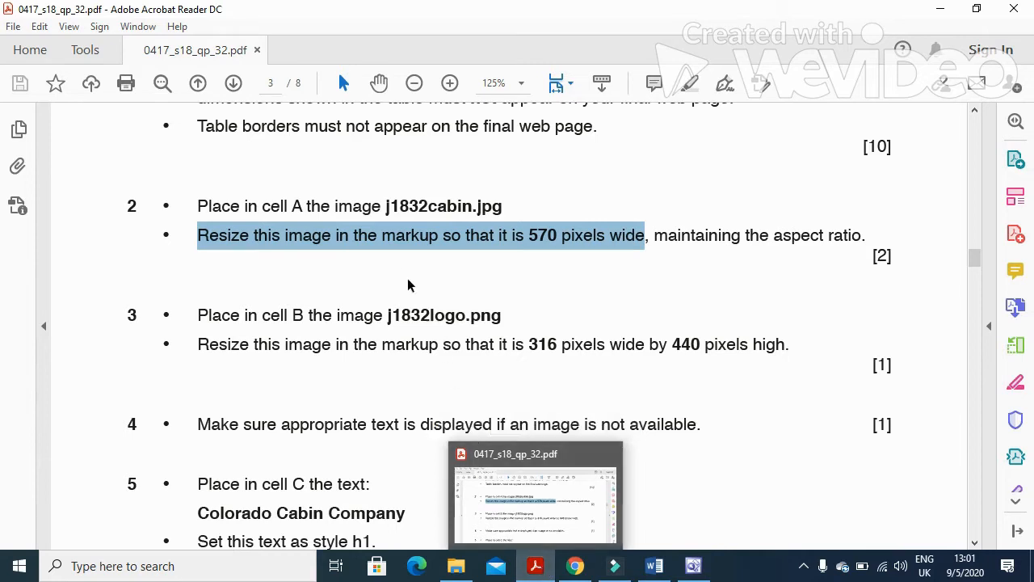
{"action": "left_click", "coordinate": [533, 570]}
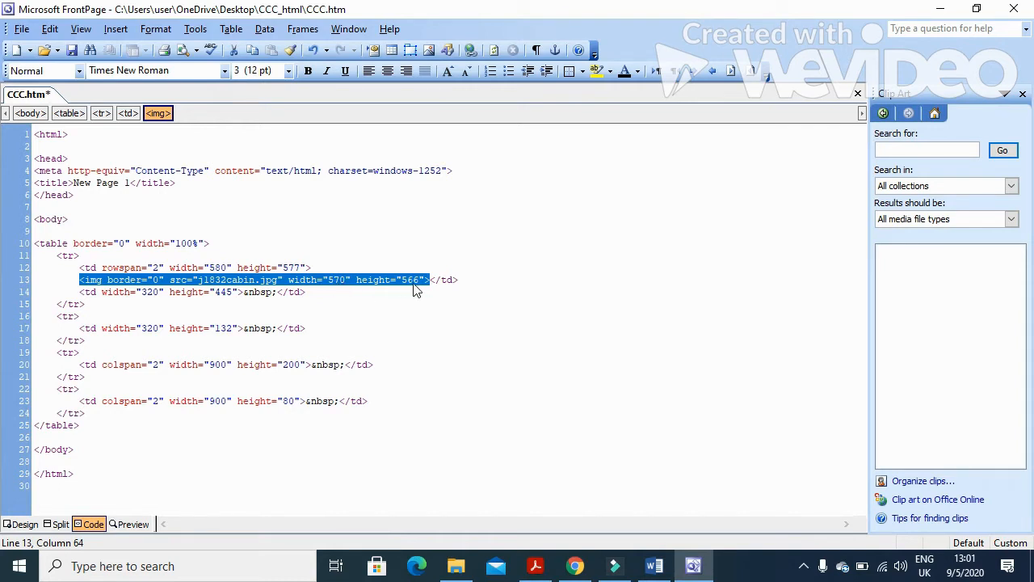
{"action": "left_click", "coordinate": [19, 524]}
{"action": "left_click", "coordinate": [535, 565]}
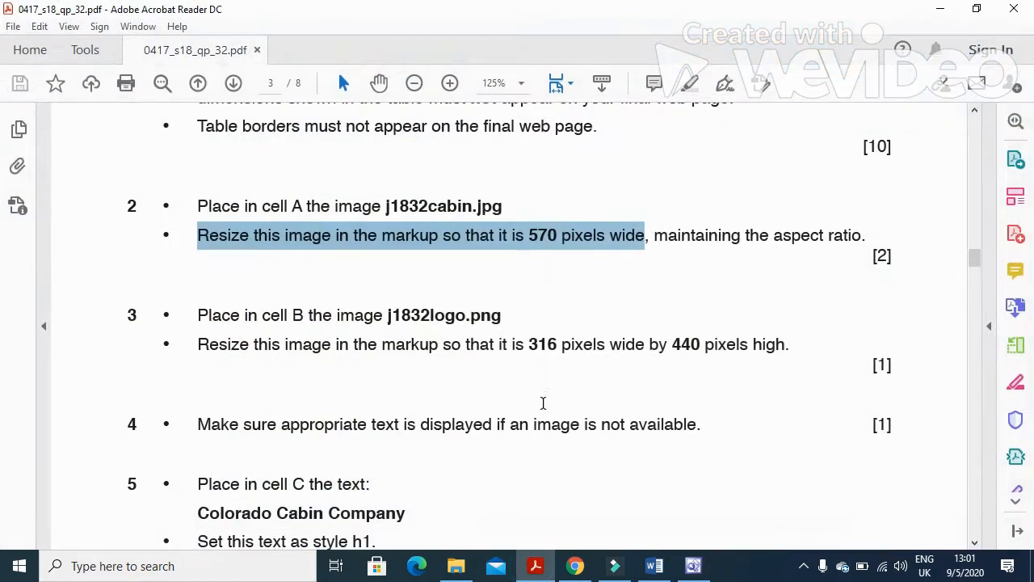
{"action": "scroll", "coordinate": [543, 402], "scroll_direction": "down", "scroll_amount": 1}
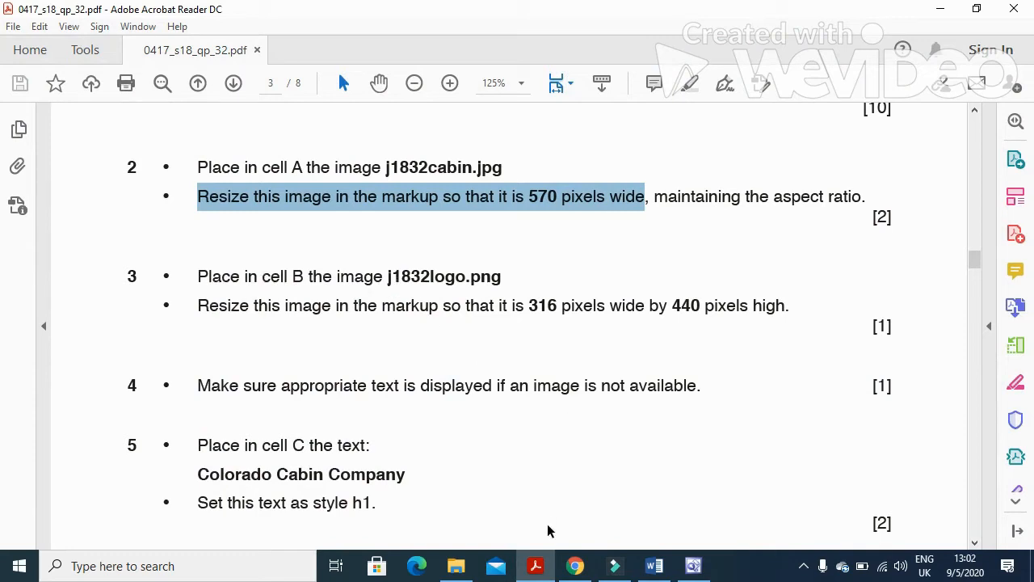
{"action": "left_click", "coordinate": [535, 566]}
{"action": "scroll", "coordinate": [638, 372], "scroll_direction": "up", "scroll_amount": 1}
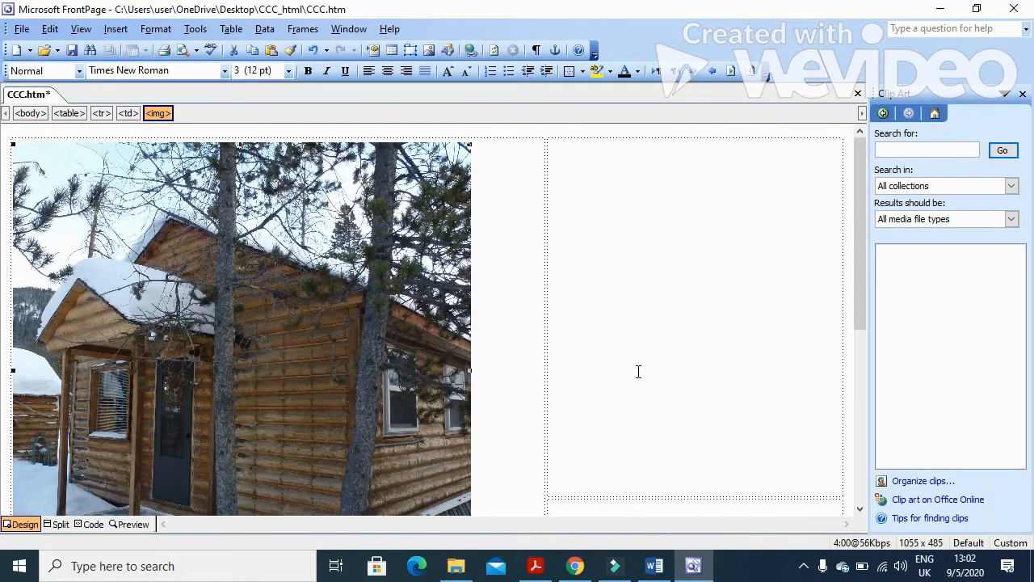
{"action": "left_click", "coordinate": [533, 565]}
{"action": "scroll", "coordinate": [515, 512], "scroll_direction": "up", "scroll_amount": 13}
{"action": "scroll", "coordinate": [504, 509], "scroll_direction": "down", "scroll_amount": 1}
{"action": "scroll", "coordinate": [504, 505], "scroll_direction": "down", "scroll_amount": 13}
{"action": "scroll", "coordinate": [503, 510], "scroll_direction": "up", "scroll_amount": 2}
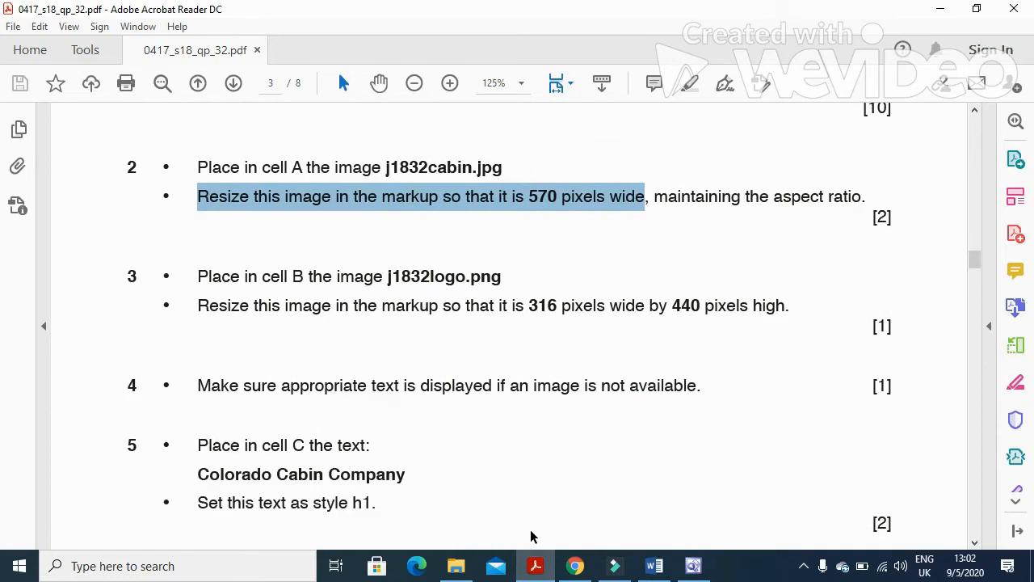
Insert the j1832logo picture from file into cell B.
{"action": "left_click", "coordinate": [545, 571]}
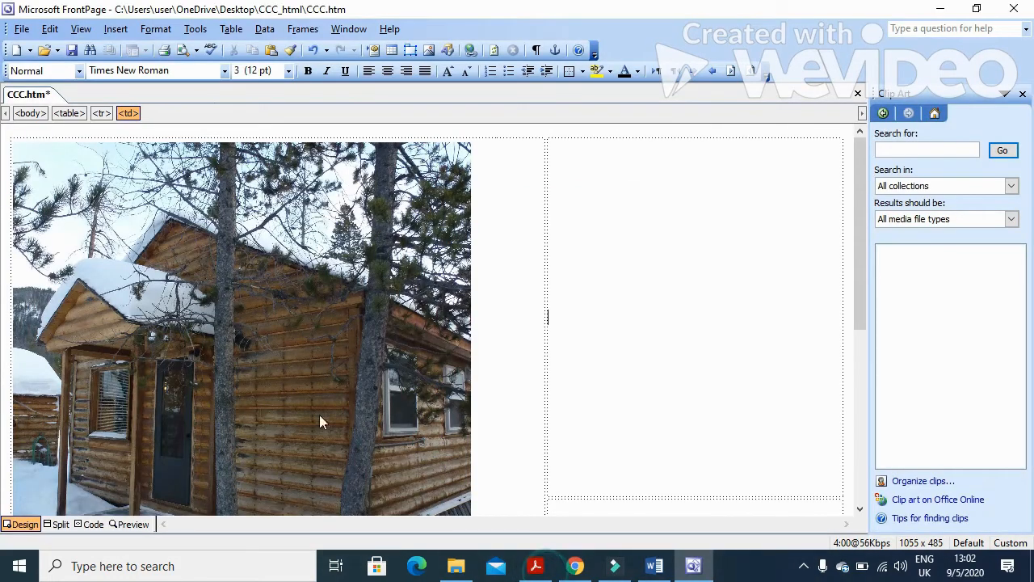
{"action": "left_click", "coordinate": [116, 29]}
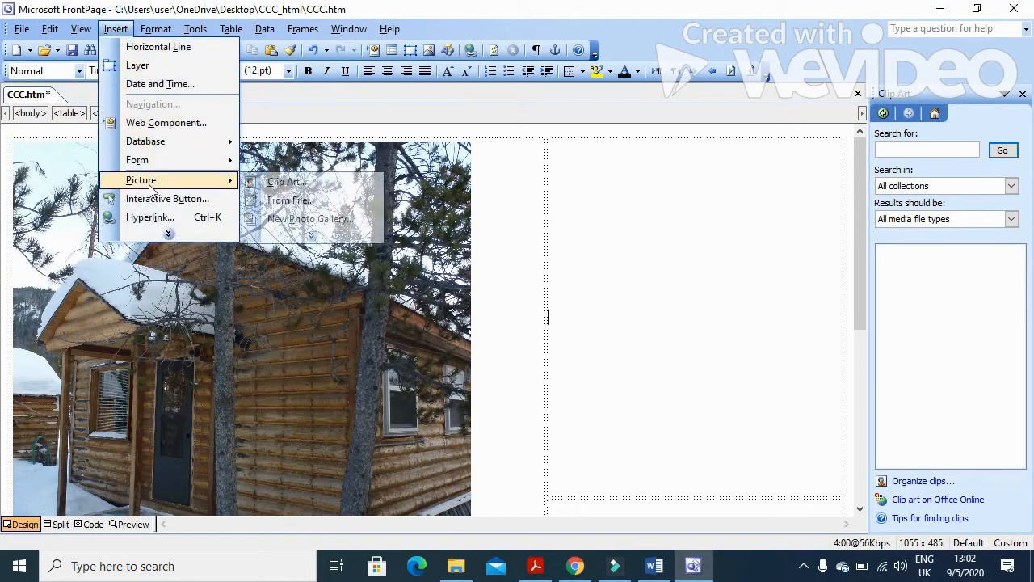
{"action": "left_click", "coordinate": [281, 202]}
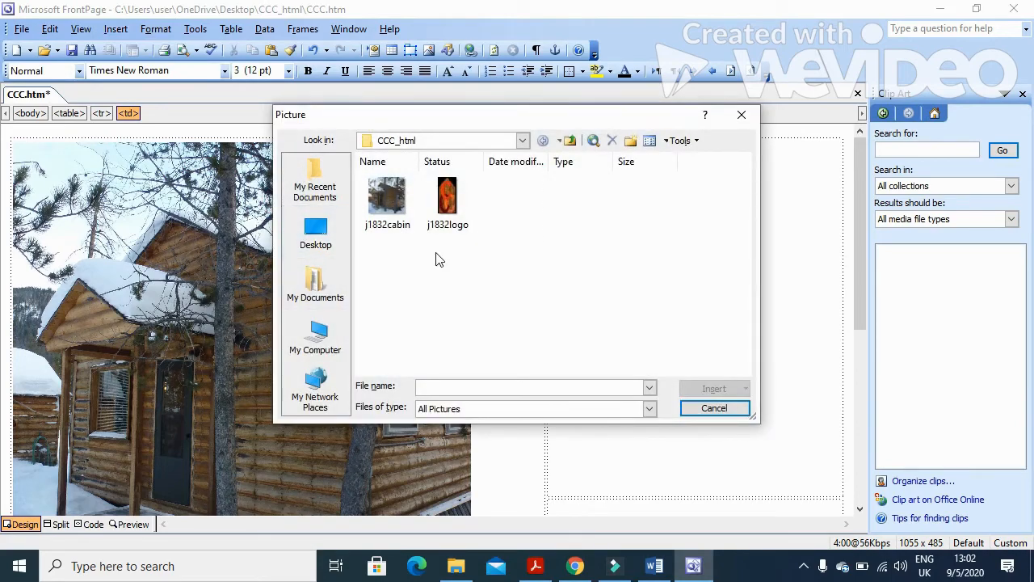
{"action": "left_click", "coordinate": [447, 202]}
{"action": "left_click", "coordinate": [684, 391]}
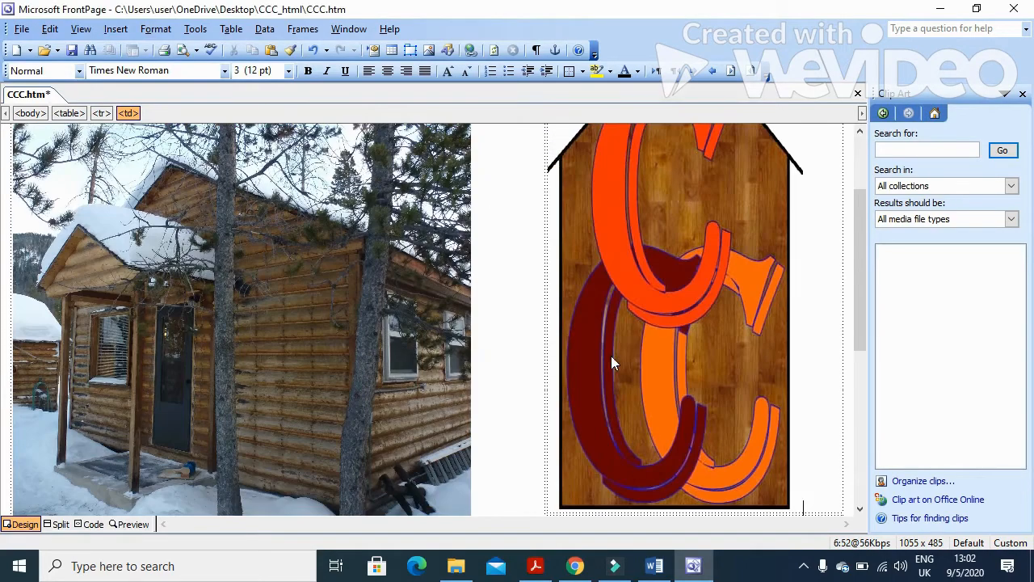
Resize the logo to 316 × 440 pixels without keeping the aspect ratio.
{"action": "left_click", "coordinate": [535, 565]}
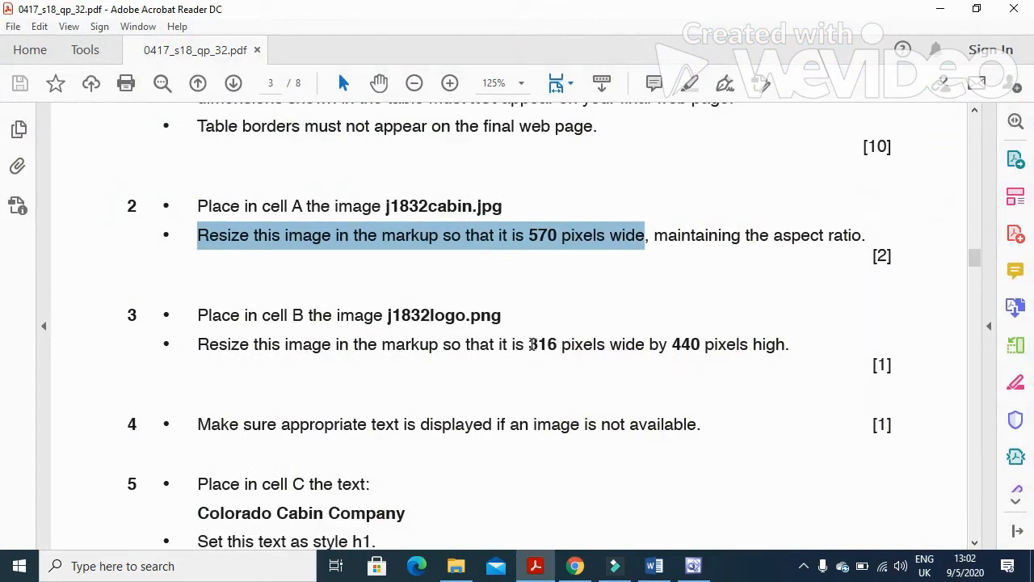
{"action": "left_click_drag", "start_coordinate": [529, 344], "coordinate": [696, 355]}
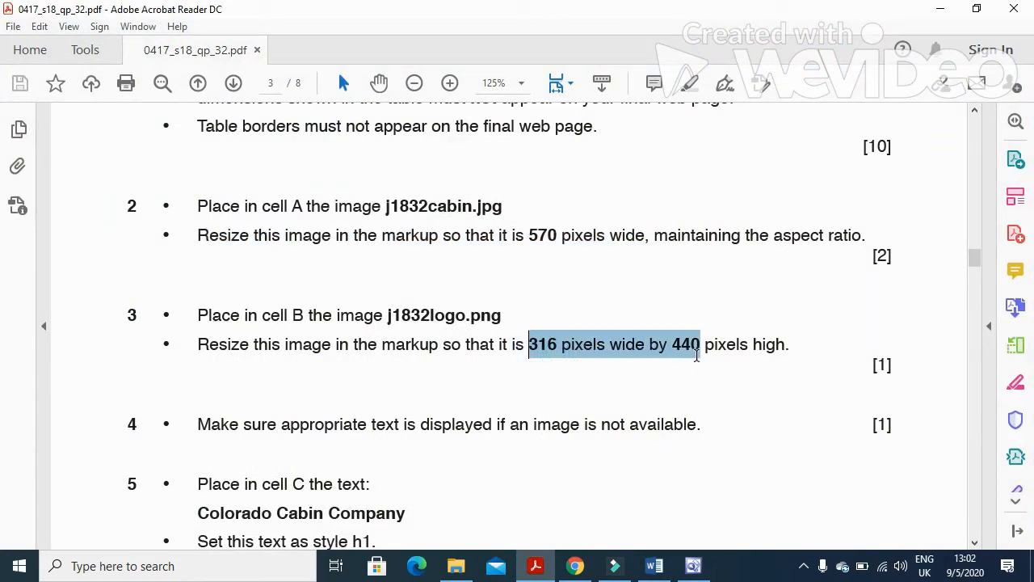
{"action": "left_click", "coordinate": [536, 567]}
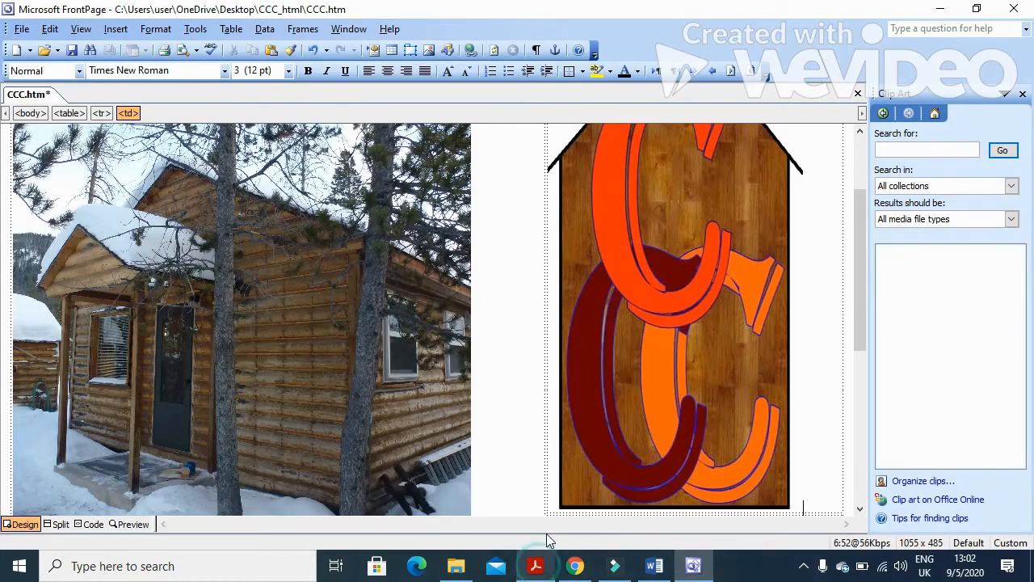
{"action": "right_click", "coordinate": [628, 317]}
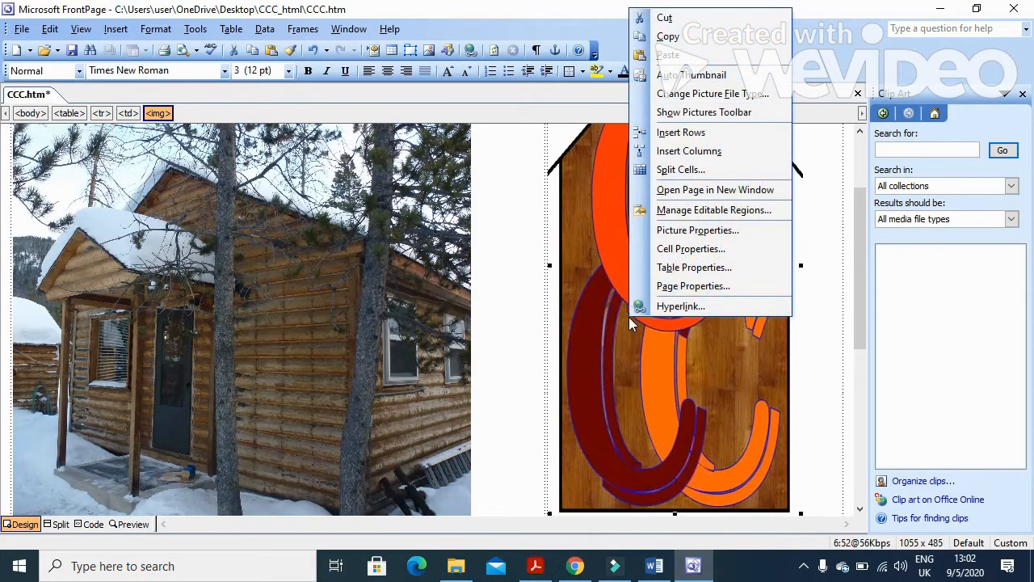
{"action": "left_click", "coordinate": [697, 233]}
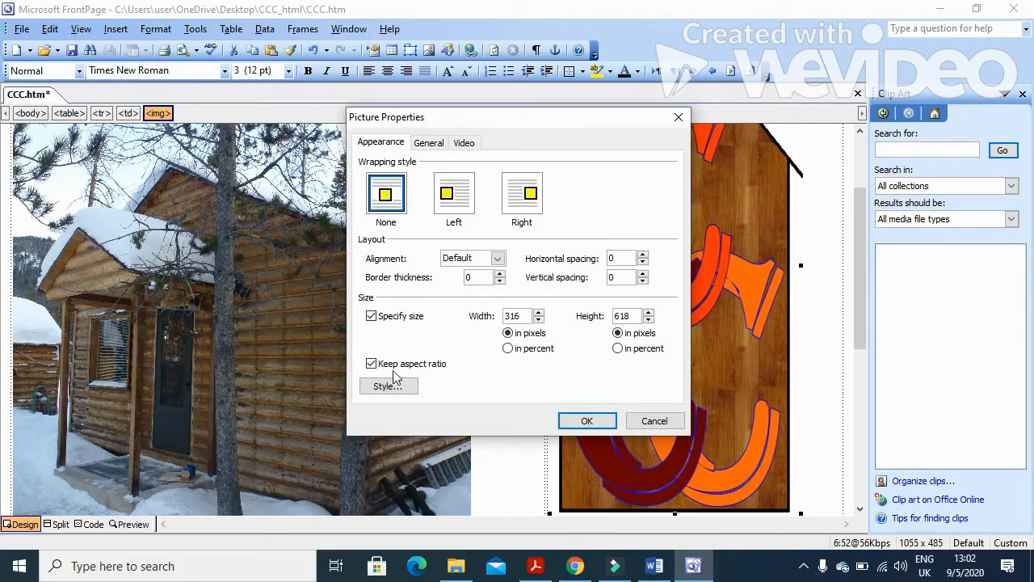
{"action": "left_click", "coordinate": [371, 364]}
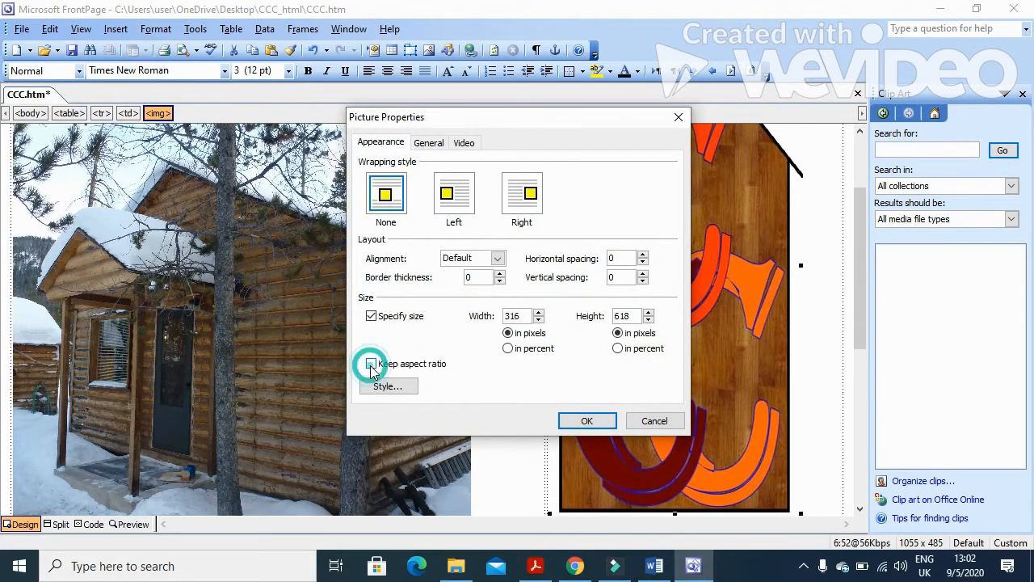
{"action": "left_click", "coordinate": [536, 566]}
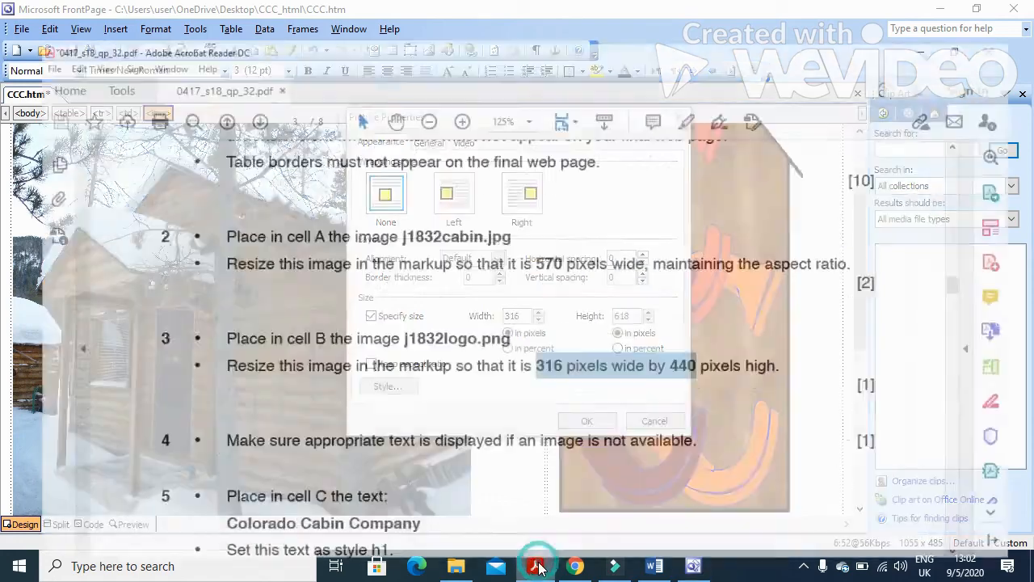
{"action": "left_click", "coordinate": [536, 565]}
{"action": "double_click", "coordinate": [625, 316]}
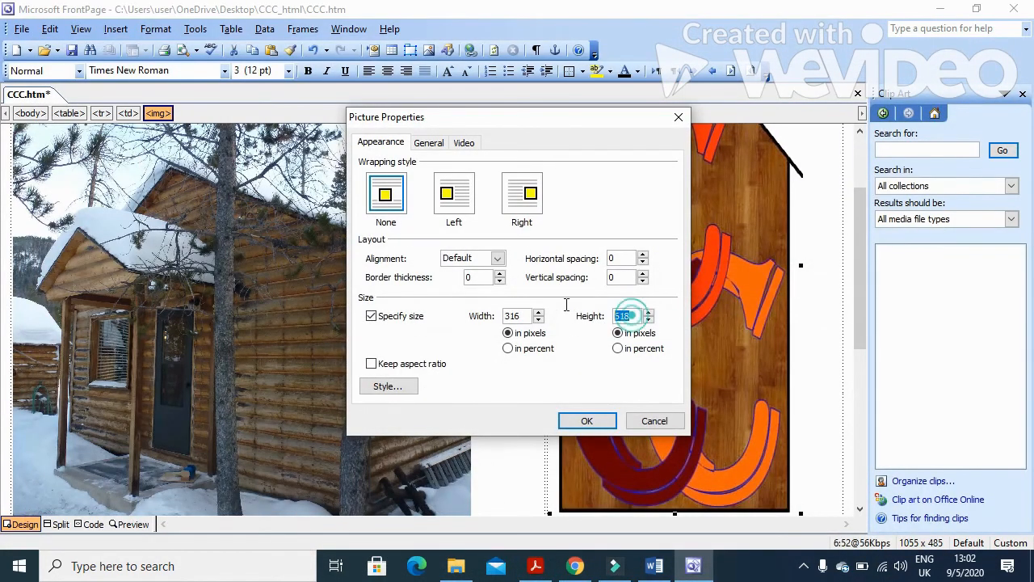
{"action": "type", "text": "440"}
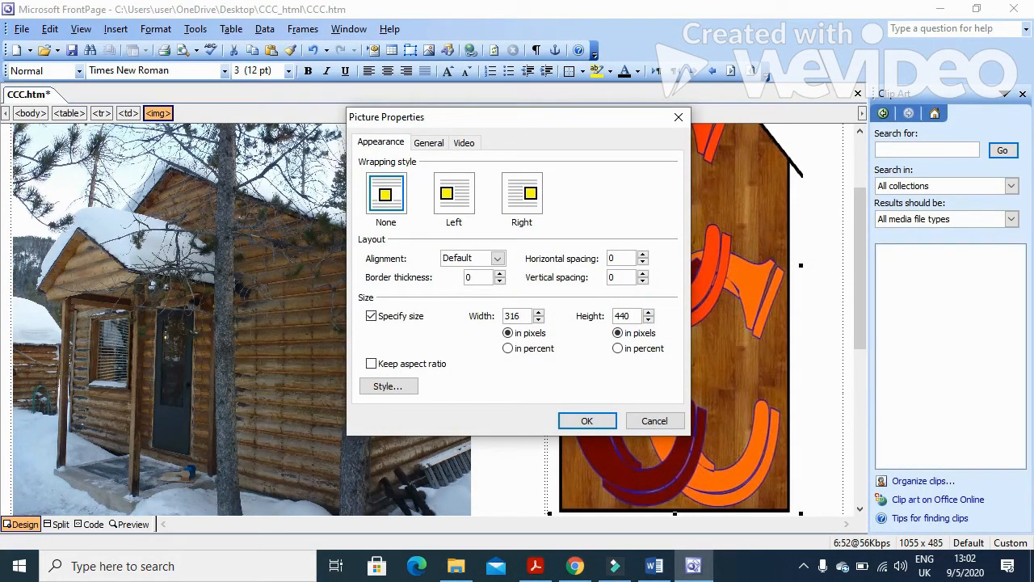
{"action": "left_click", "coordinate": [574, 422]}
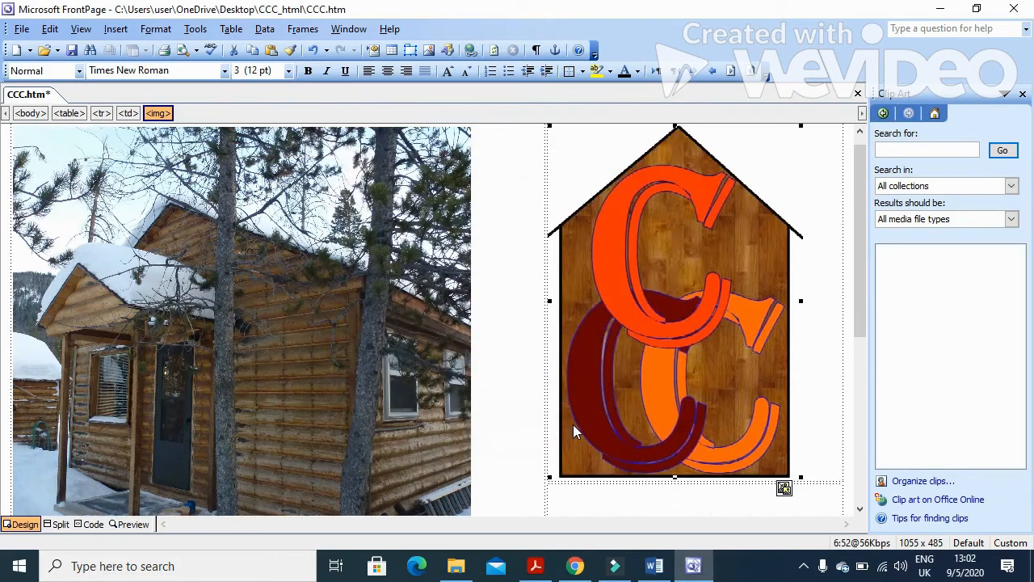
{"action": "left_click", "coordinate": [535, 565]}
{"action": "scroll", "coordinate": [421, 385], "scroll_direction": "down", "scroll_amount": 2}
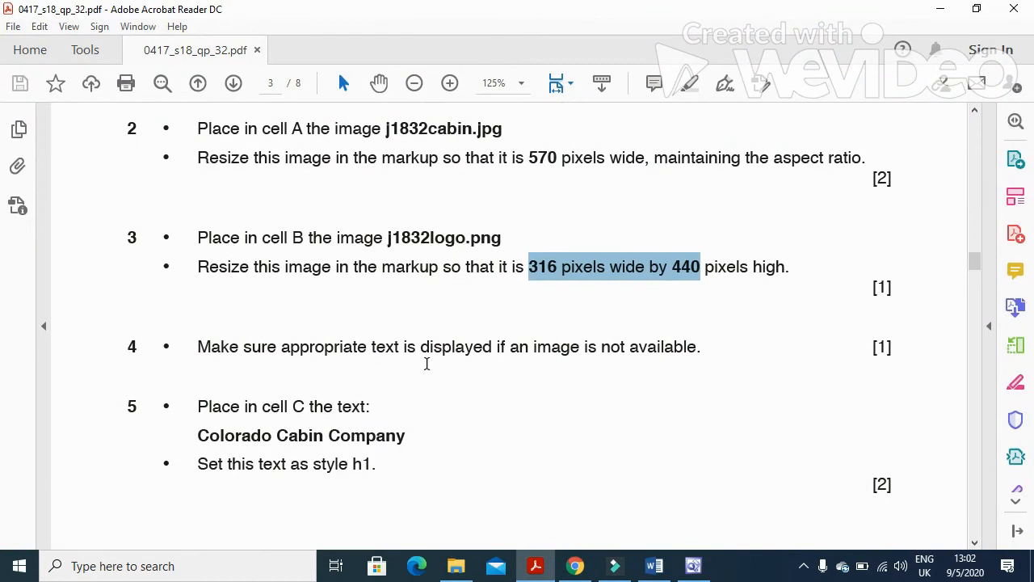
Give the cabin photo the alternative text 'Picture of cabin'.
{"action": "left_click_drag", "start_coordinate": [185, 347], "coordinate": [692, 350]}
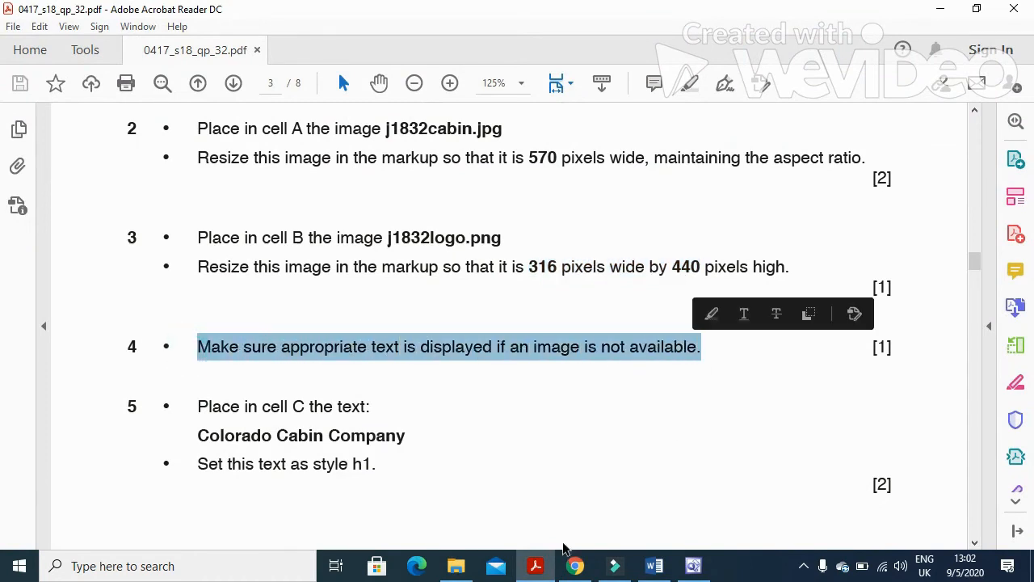
{"action": "left_click", "coordinate": [535, 563]}
{"action": "right_click", "coordinate": [358, 301]}
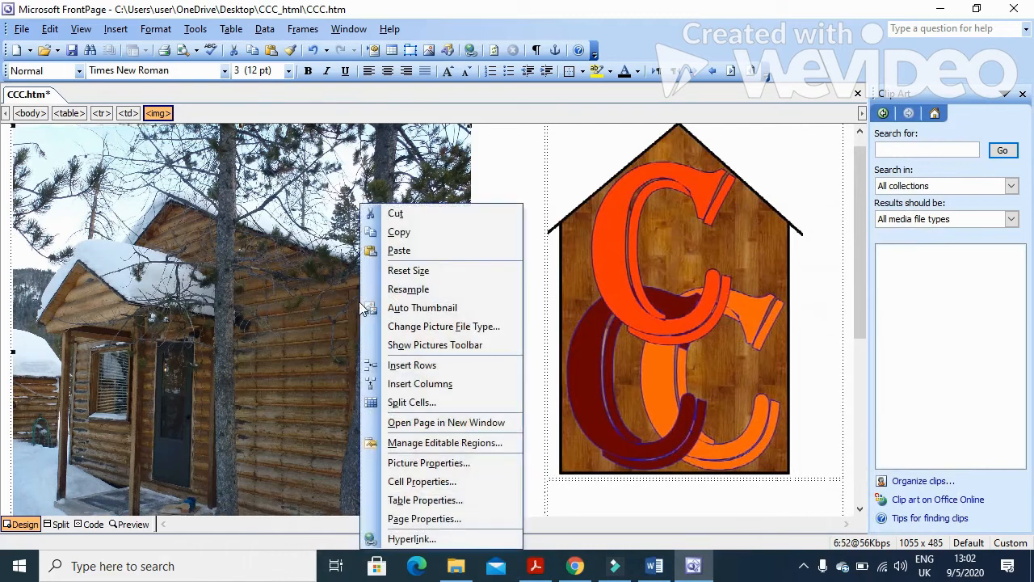
{"action": "left_click", "coordinate": [434, 482]}
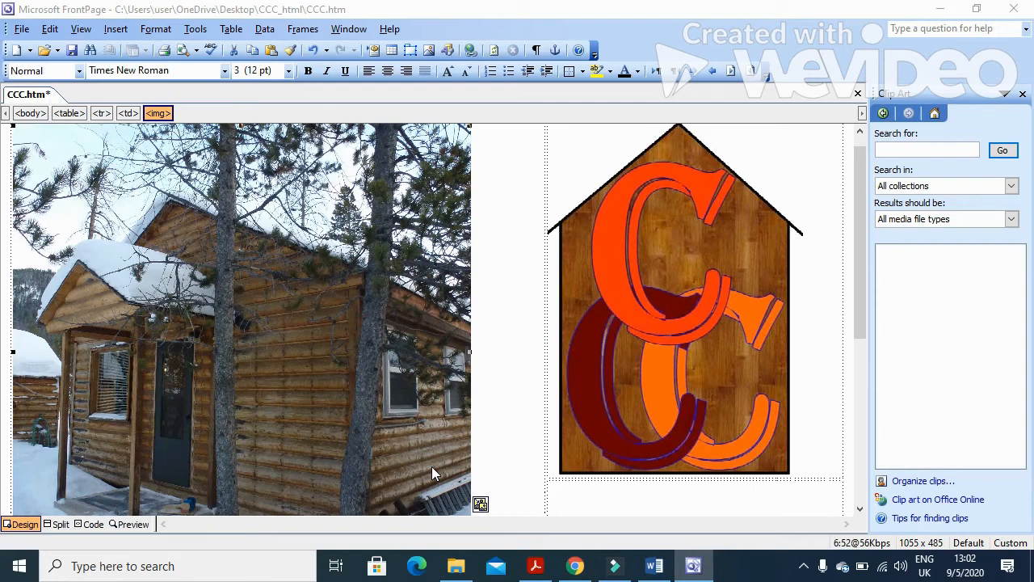
{"action": "left_click", "coordinate": [433, 143]}
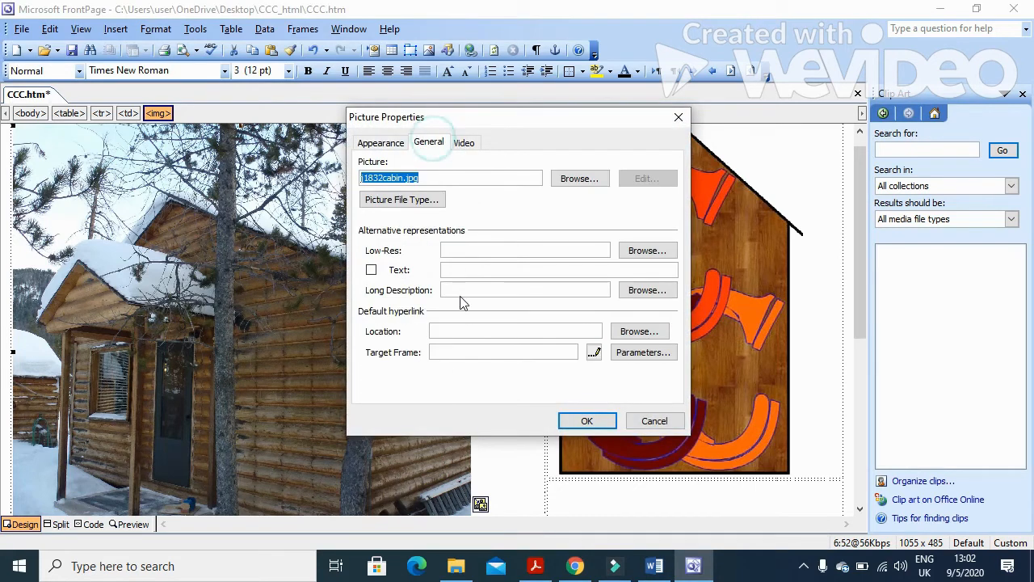
{"action": "left_click", "coordinate": [471, 271]}
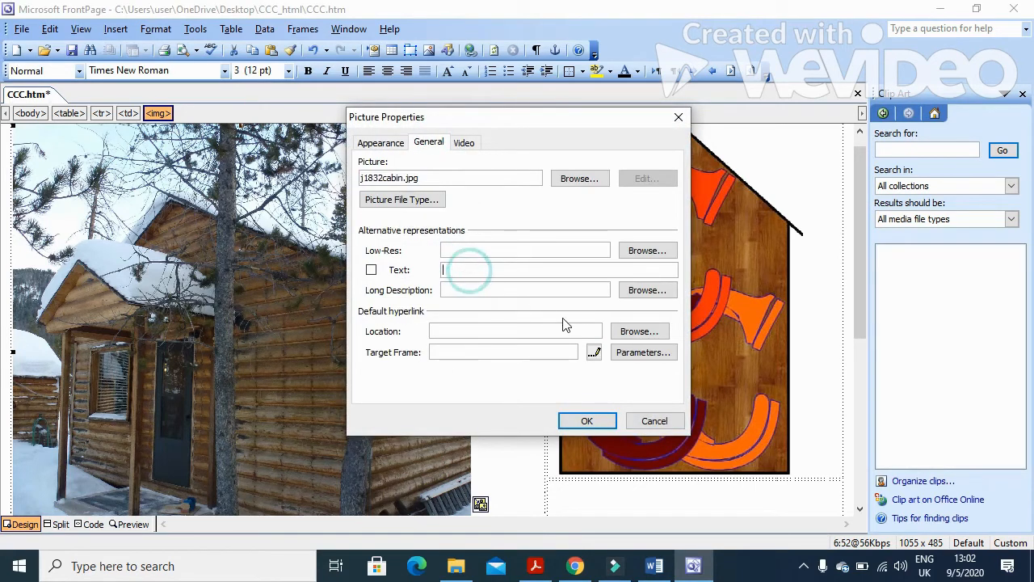
{"action": "type", "text": "Picture of cabin"}
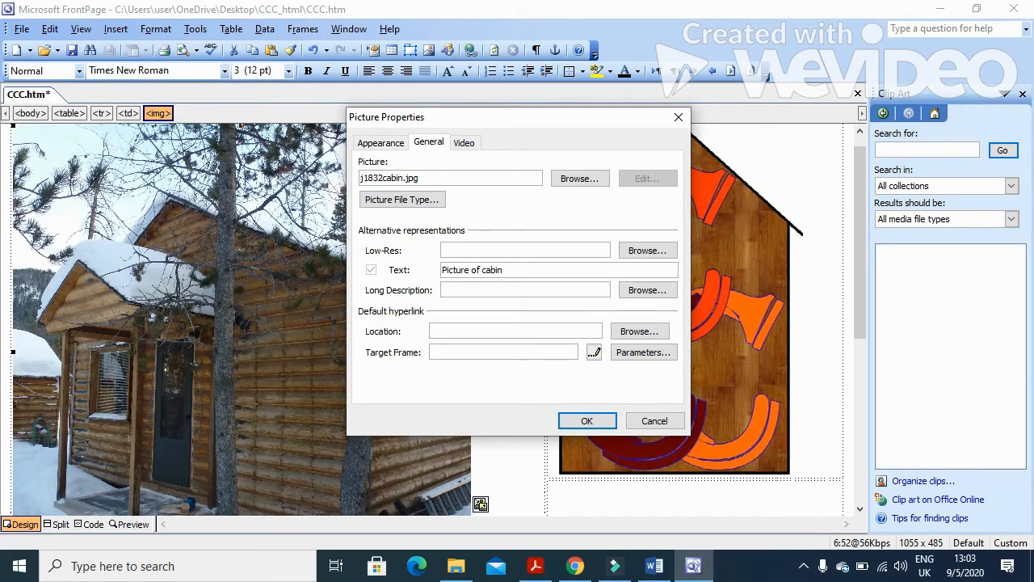
{"action": "left_click", "coordinate": [587, 421]}
Give the logo image the alternative text 'Logo'.
{"action": "right_click", "coordinate": [664, 336]}
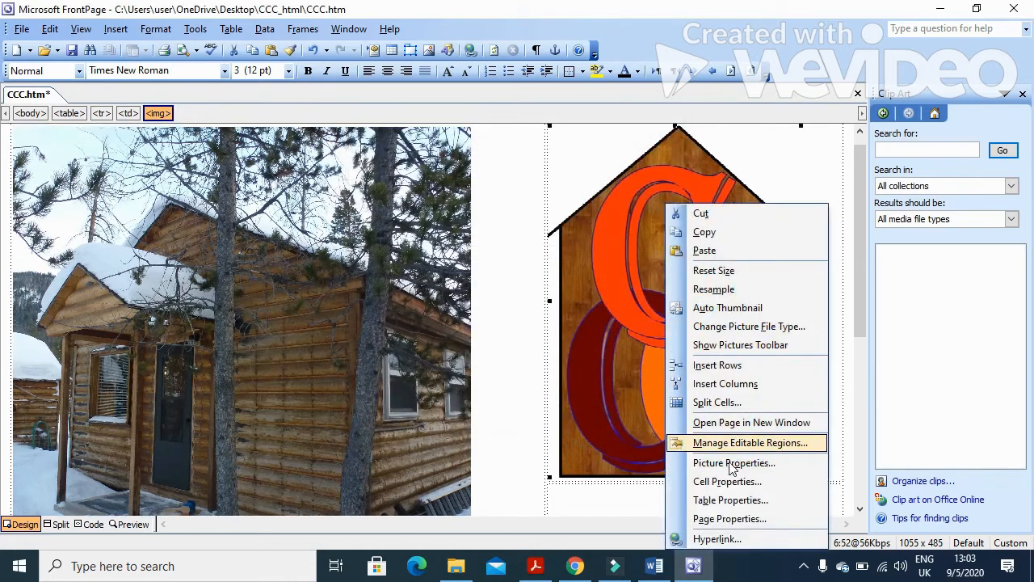
{"action": "left_click", "coordinate": [674, 463]}
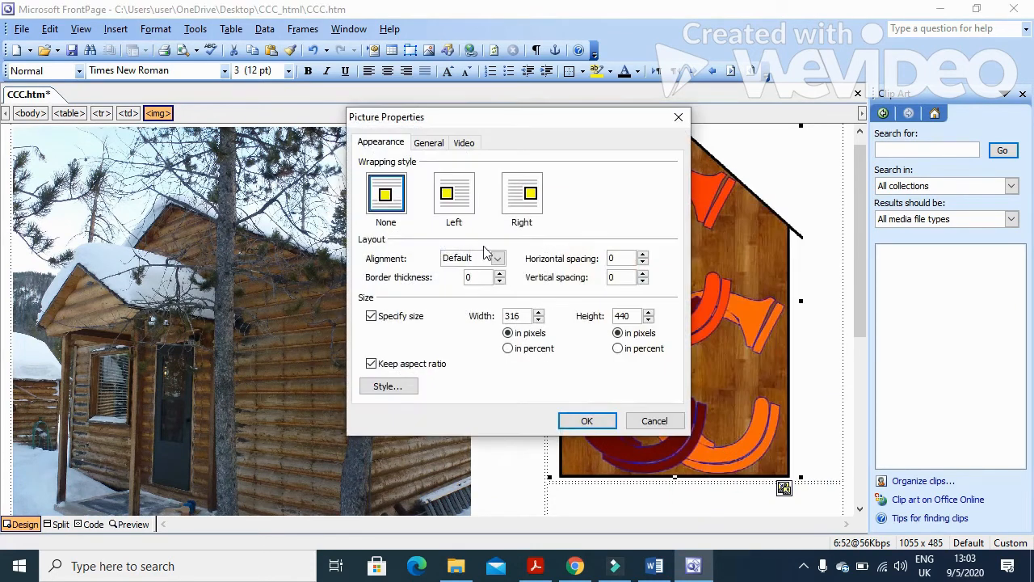
{"action": "left_click", "coordinate": [429, 143]}
{"action": "left_click", "coordinate": [477, 269]}
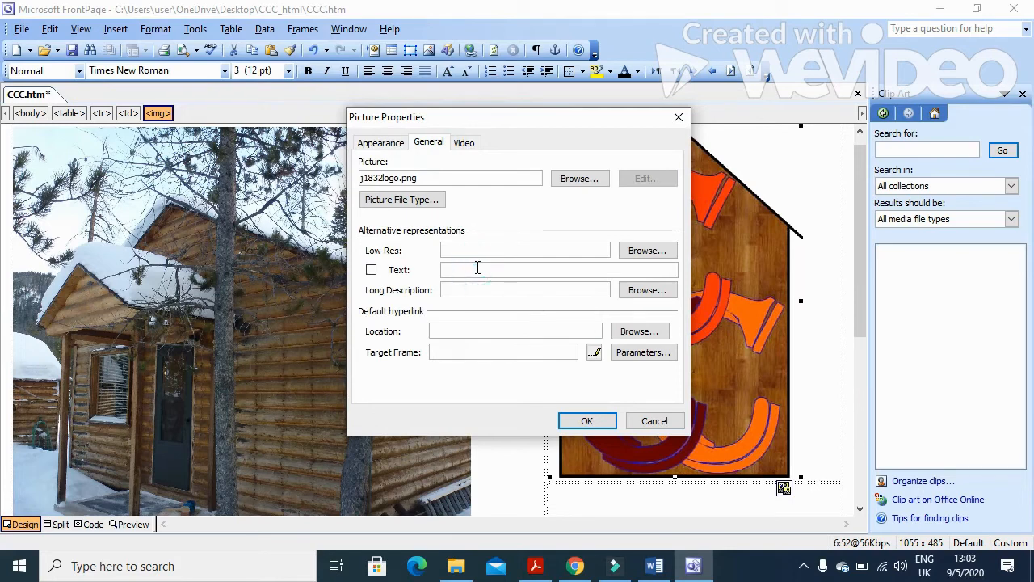
{"action": "type", "text": "Logo"}
{"action": "left_click", "coordinate": [574, 422]}
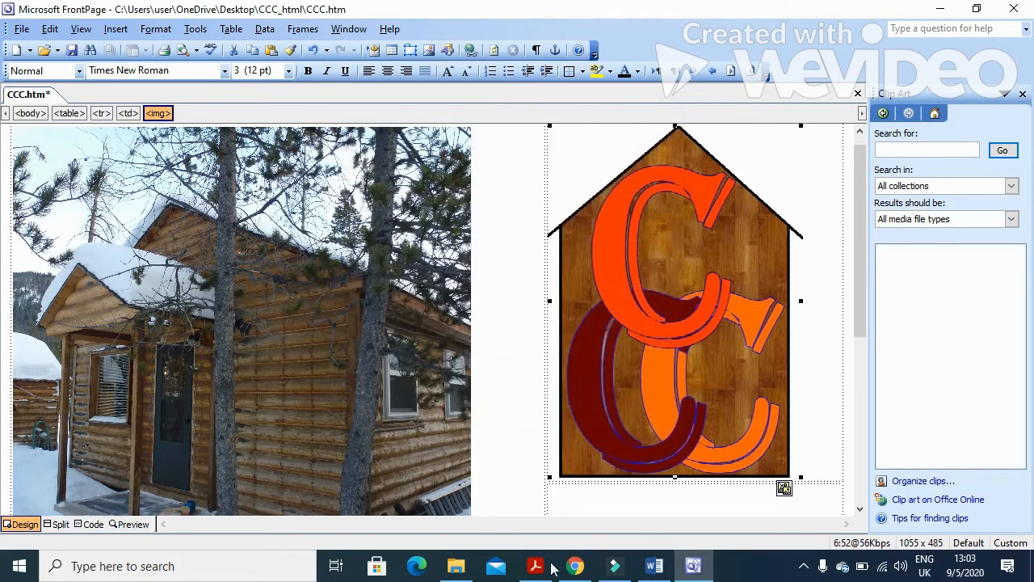
Copy 'Colorado Cabin Company' from question 5 of the exam paper, then return to FrontPage.
{"action": "left_click", "coordinate": [535, 565]}
{"action": "scroll", "coordinate": [467, 432], "scroll_direction": "down", "scroll_amount": 3}
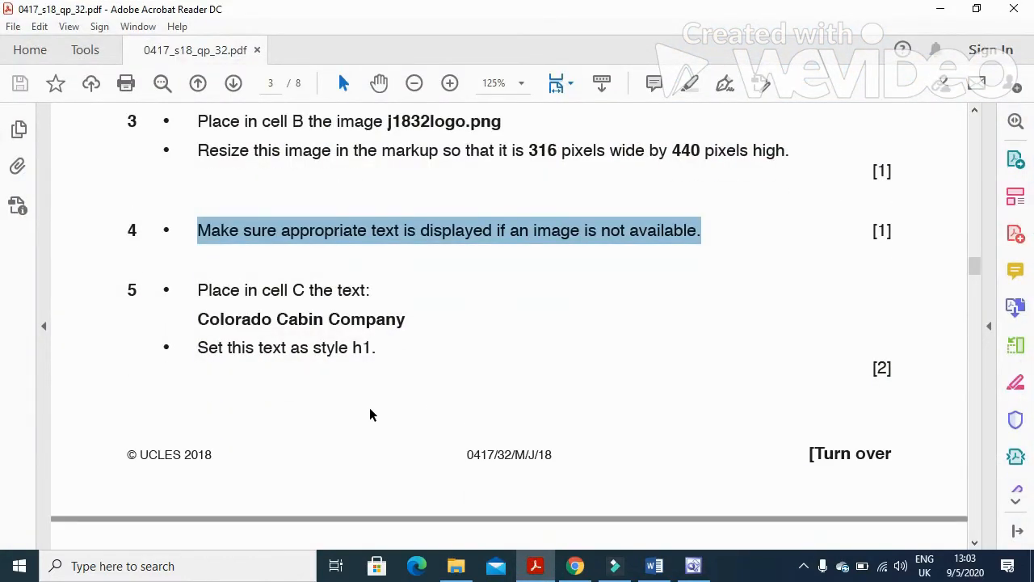
{"action": "left_click_drag", "start_coordinate": [198, 294], "coordinate": [367, 300]}
{"action": "scroll", "coordinate": [392, 328], "scroll_direction": "down", "scroll_amount": 2}
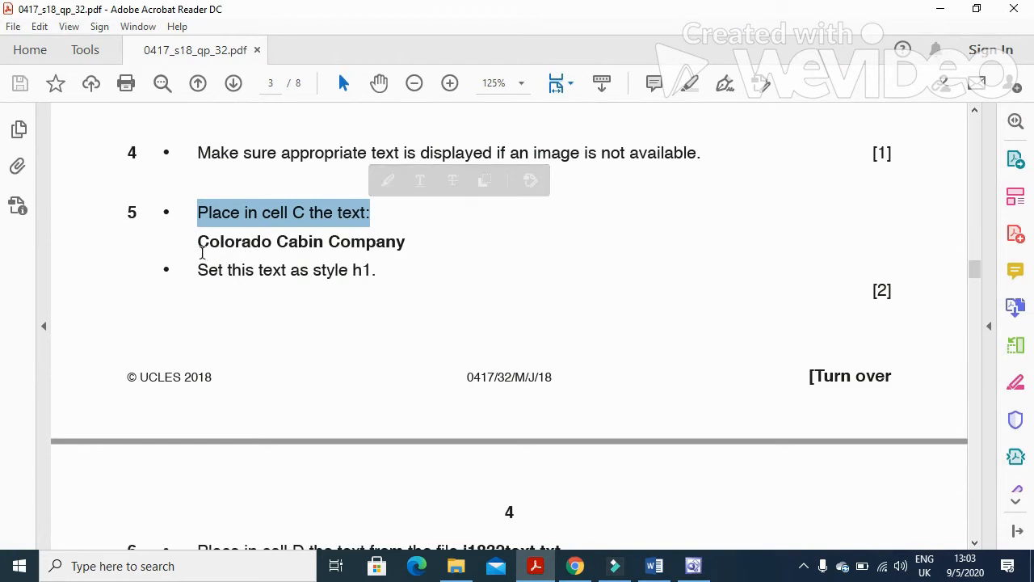
{"action": "left_click_drag", "start_coordinate": [198, 243], "coordinate": [399, 251]}
{"action": "key", "text": "ctrl+c"}
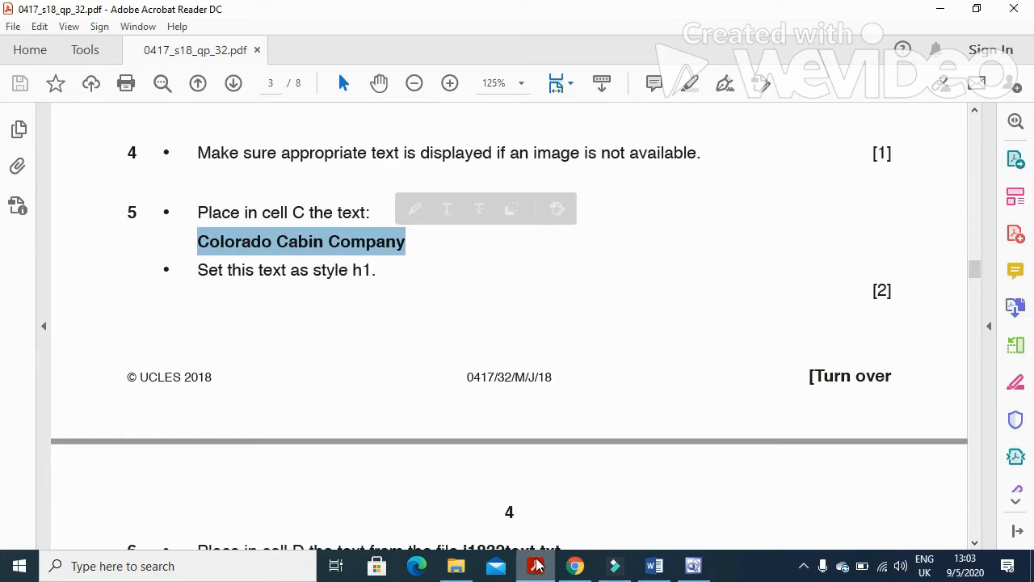
{"action": "left_click", "coordinate": [694, 565]}
{"action": "scroll", "coordinate": [507, 361], "scroll_direction": "down", "scroll_amount": 3}
{"action": "scroll", "coordinate": [507, 361], "scroll_direction": "up", "scroll_amount": 3}
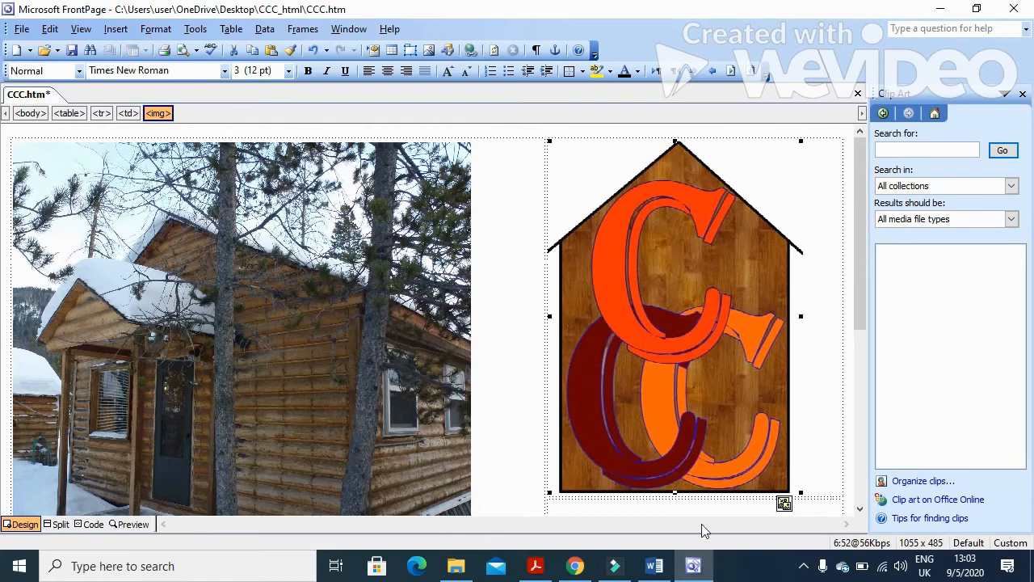
{"action": "left_click", "coordinate": [535, 565]}
{"action": "scroll", "coordinate": [444, 304], "scroll_direction": "up", "scroll_amount": 10}
{"action": "scroll", "coordinate": [444, 307], "scroll_direction": "up", "scroll_amount": 4}
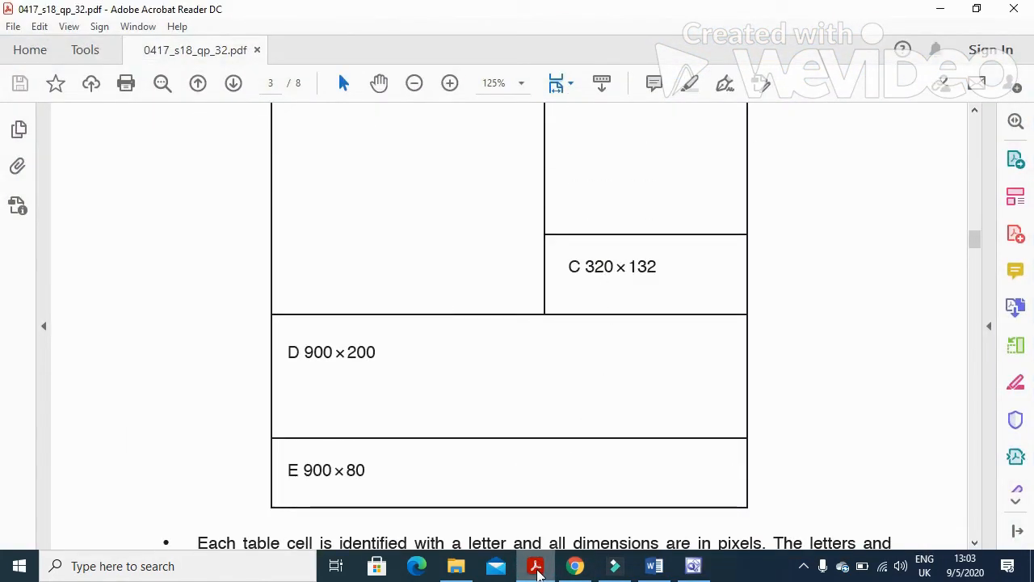
{"action": "left_click", "coordinate": [535, 566]}
{"action": "scroll", "coordinate": [642, 280], "scroll_direction": "down", "scroll_amount": 5}
Paste 'Colorado Cabin Company' into cell C and style it as Heading 1.
{"action": "left_click", "coordinate": [641, 279]}
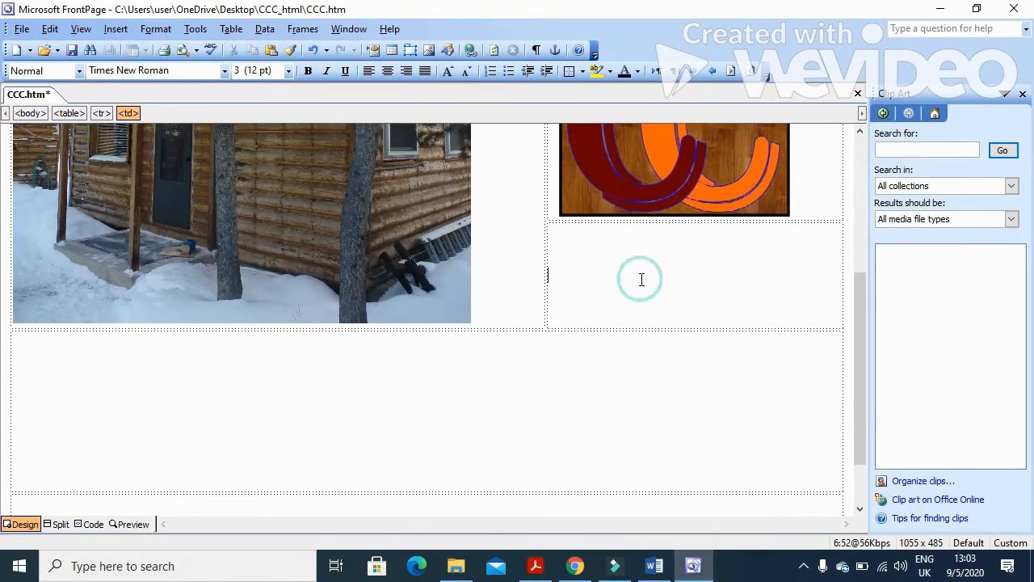
{"action": "key", "text": "ctrl+v"}
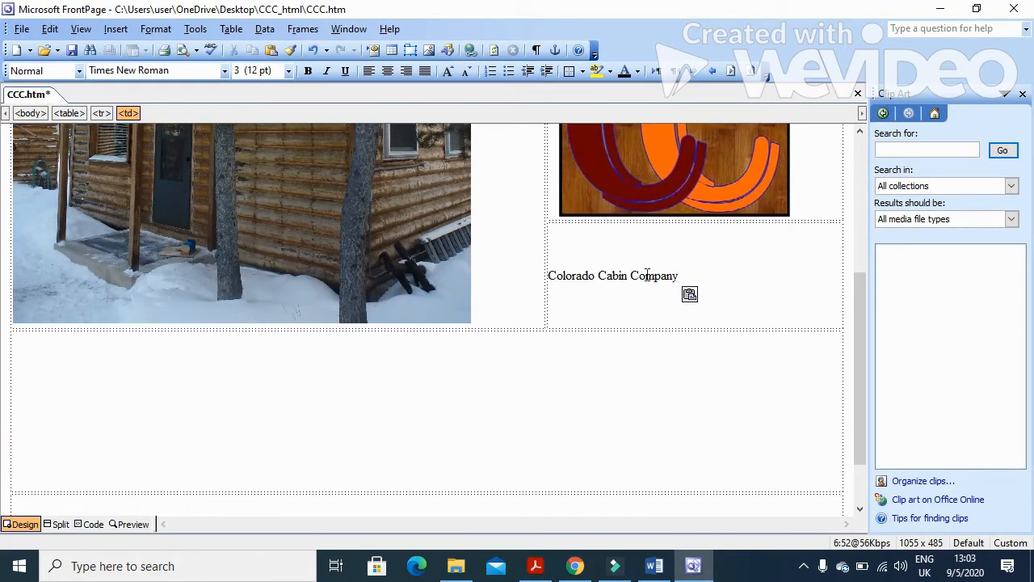
{"action": "left_click", "coordinate": [79, 70]}
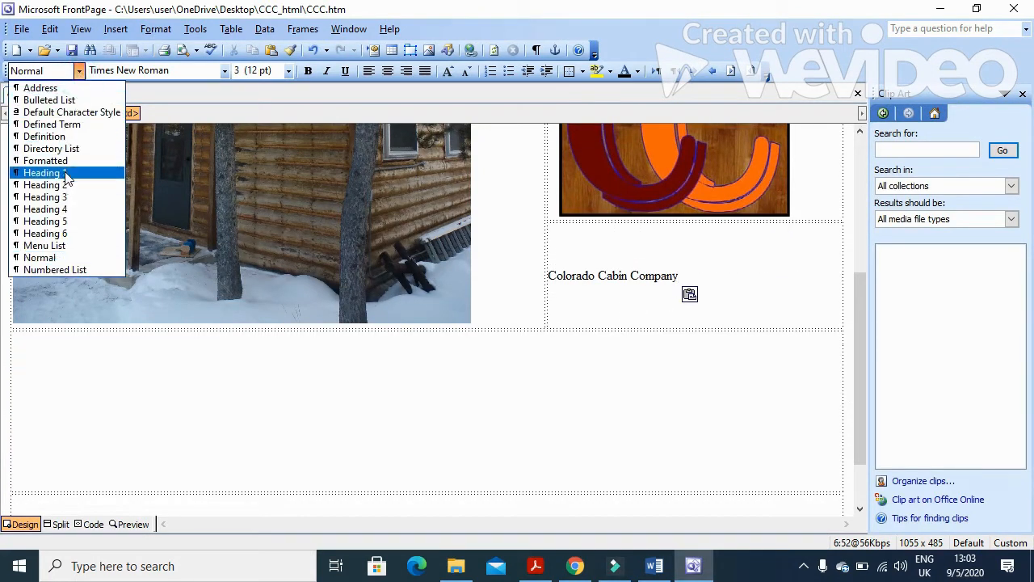
{"action": "left_click", "coordinate": [42, 173]}
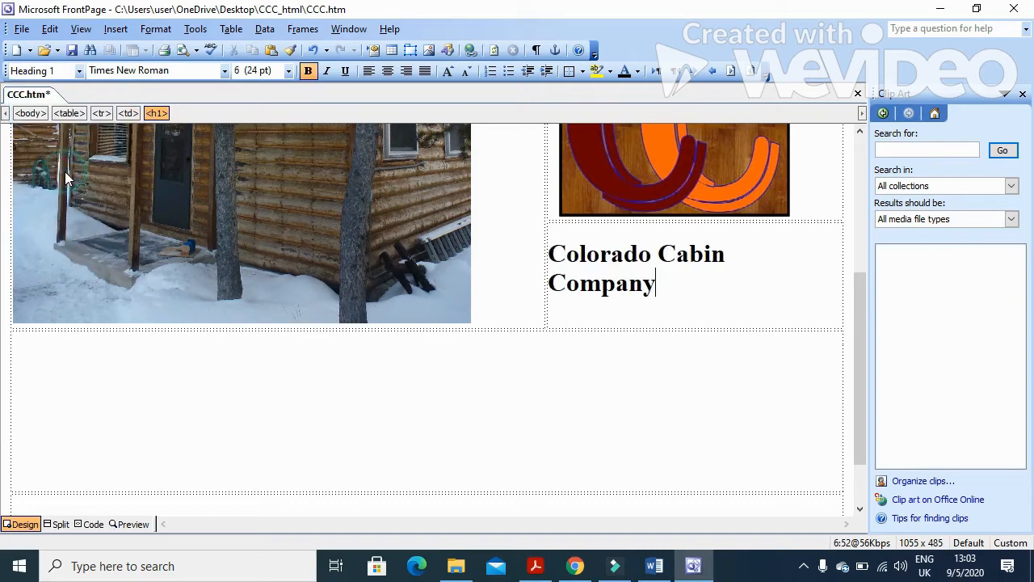
{"action": "left_click", "coordinate": [533, 568]}
{"action": "scroll", "coordinate": [401, 428], "scroll_direction": "down", "scroll_amount": 3}
{"action": "scroll", "coordinate": [400, 428], "scroll_direction": "down", "scroll_amount": 4}
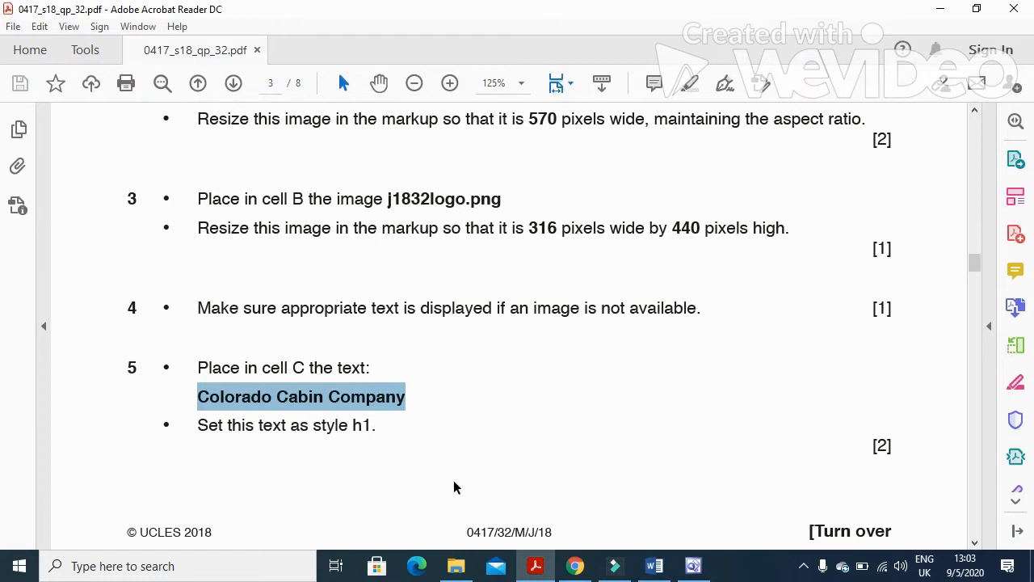
{"action": "scroll", "coordinate": [452, 468], "scroll_direction": "down", "scroll_amount": 6}
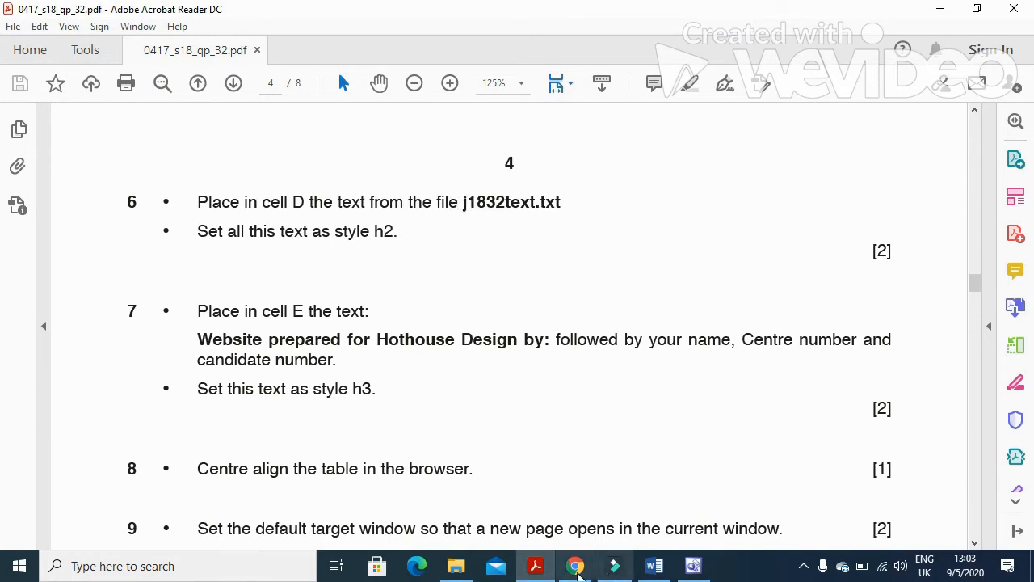
Open j1832text in Notepad, select and copy all its cabin text, then close it.
{"action": "left_click", "coordinate": [459, 567]}
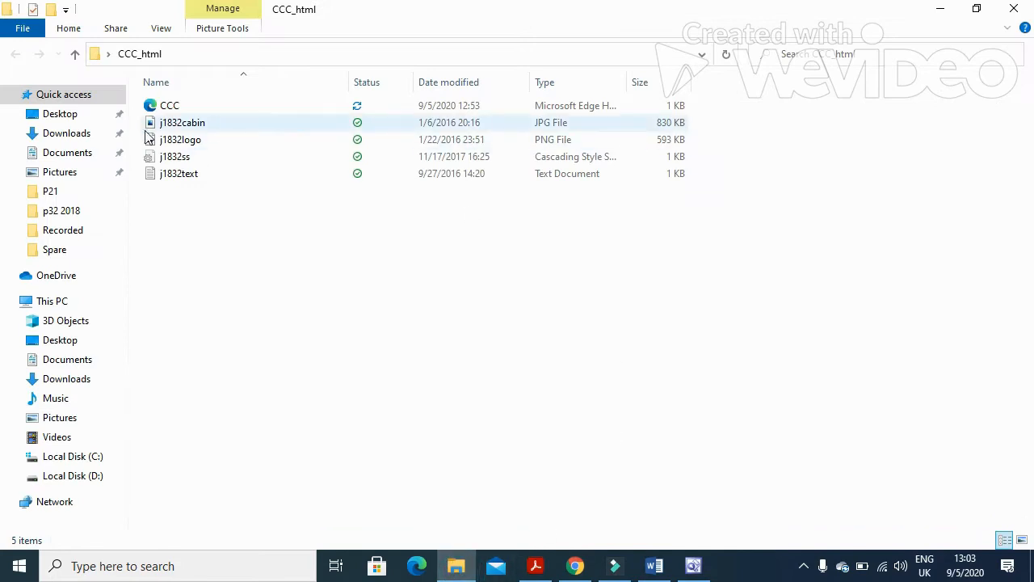
{"action": "double_click", "coordinate": [224, 181]}
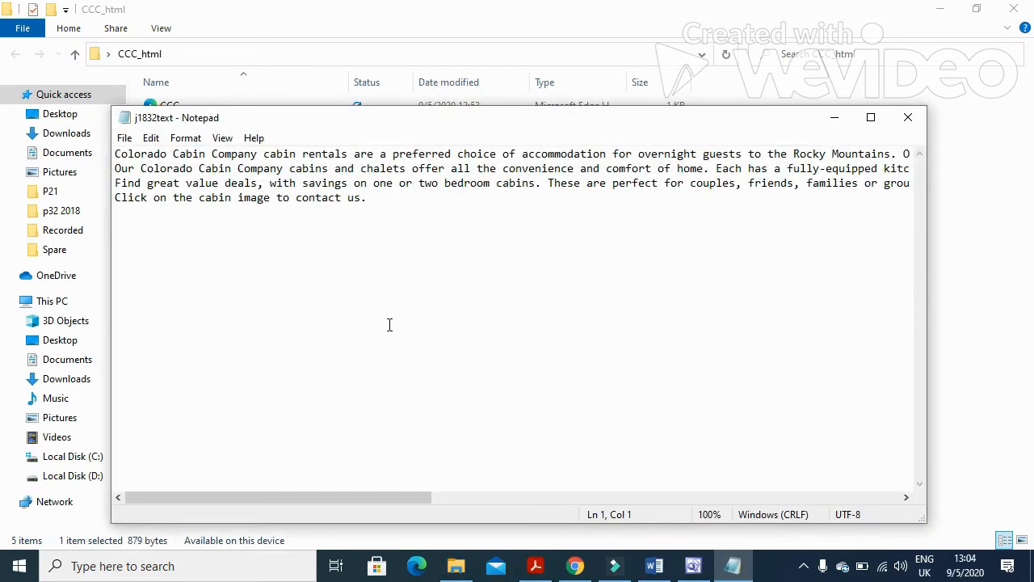
{"action": "key", "text": "ctrl+a"}
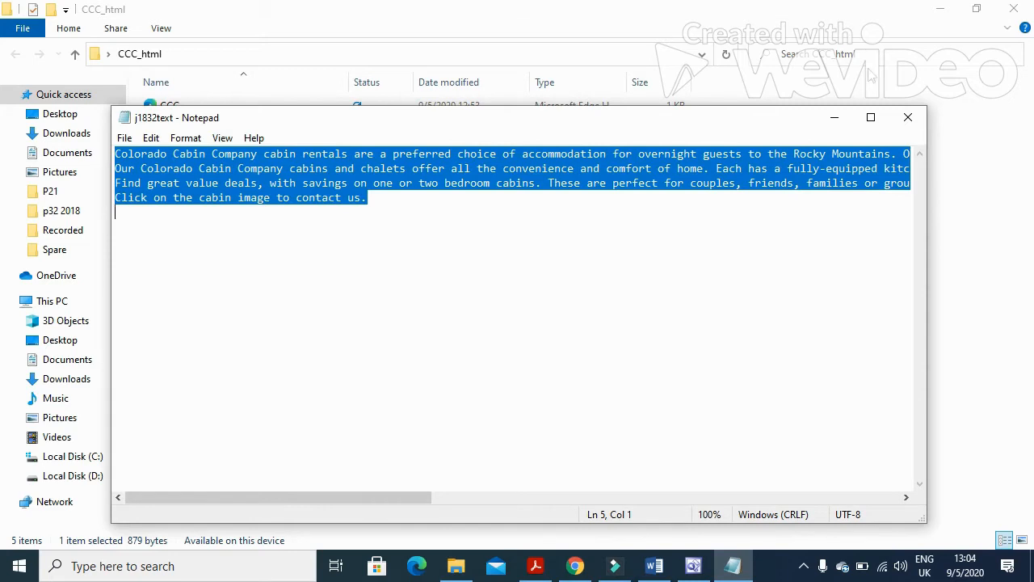
{"action": "left_click", "coordinate": [907, 117]}
{"action": "left_click", "coordinate": [696, 562]}
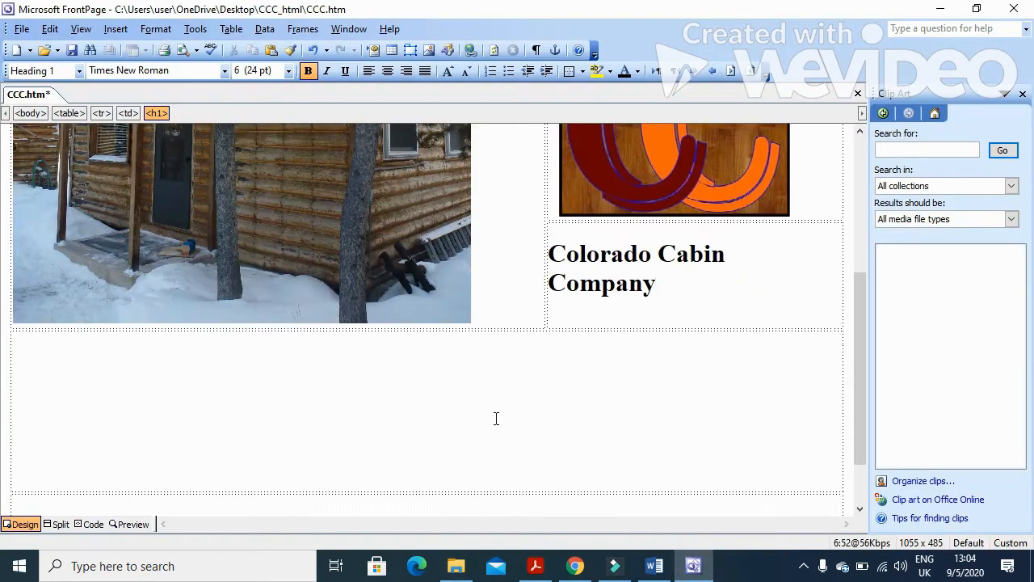
{"action": "scroll", "coordinate": [493, 418], "scroll_direction": "down", "scroll_amount": 2}
Paste the cabin description paragraphs into the wide cell below and style them Heading 2.
{"action": "left_click", "coordinate": [405, 345]}
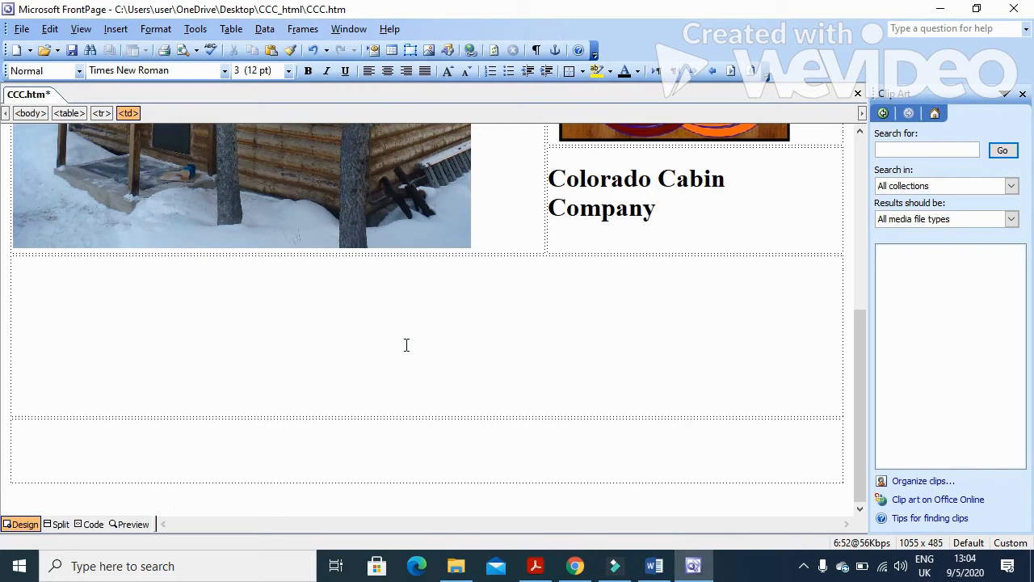
{"action": "type", "text": "Colorado Cabin Company cabin rentals are a preferred choice of accommodation for overnight guests to the Rocky Mountains. Our cabins and chalets are ideal for honeymoons, anniversaries, family vacations, company retreats and class or family reunions. Our Colorado Cabin Company cabins and chalets offer all the convenience and comfort of home. Each has a fully-equipped kitchen and spacious living area with a log burner set into the fireplace. The larger cabins can easily accommodate up to 18 people. All our cabins are located with spectacular mountain views. Find great value deals, with savings on one or two bedroom cabins. These are perfect for couples, friends, families or groups. The cabins are conveniently located close to Grand Lake in the heart of the Rocky Mountains. We are close to several world renowned ski resorts. Click on the cabin image to contact us."}
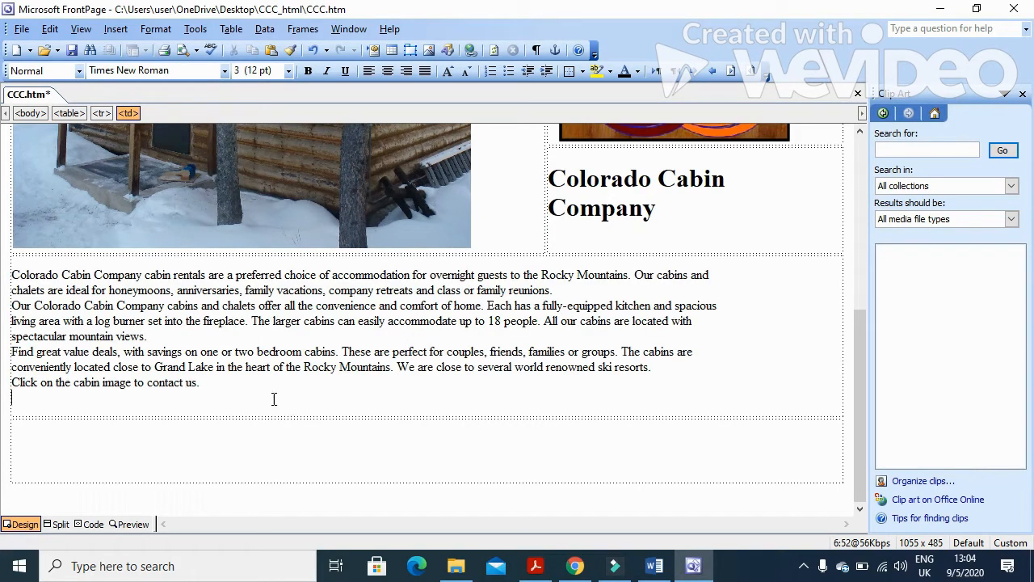
{"action": "left_click", "coordinate": [79, 71]}
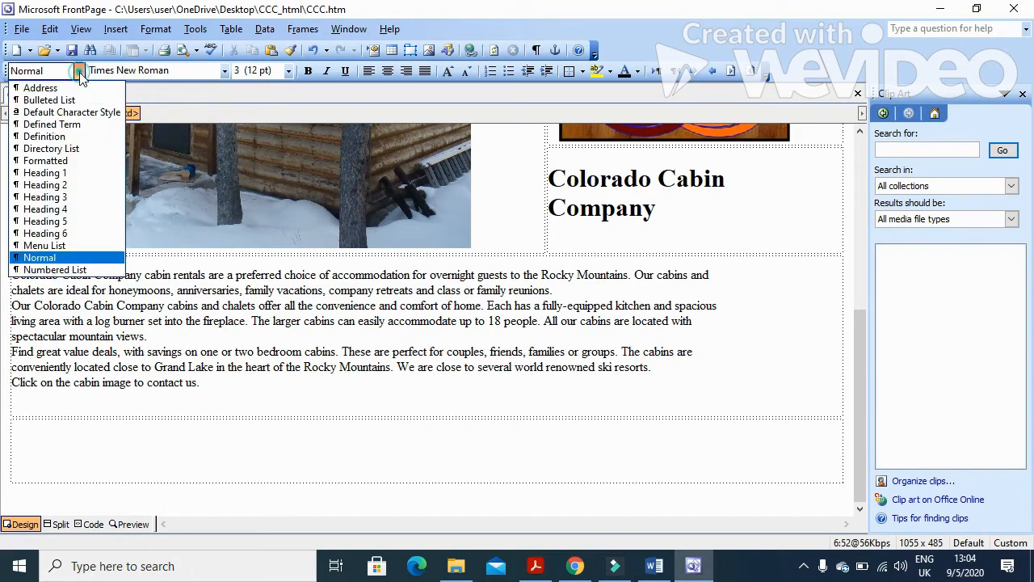
{"action": "left_click", "coordinate": [71, 186]}
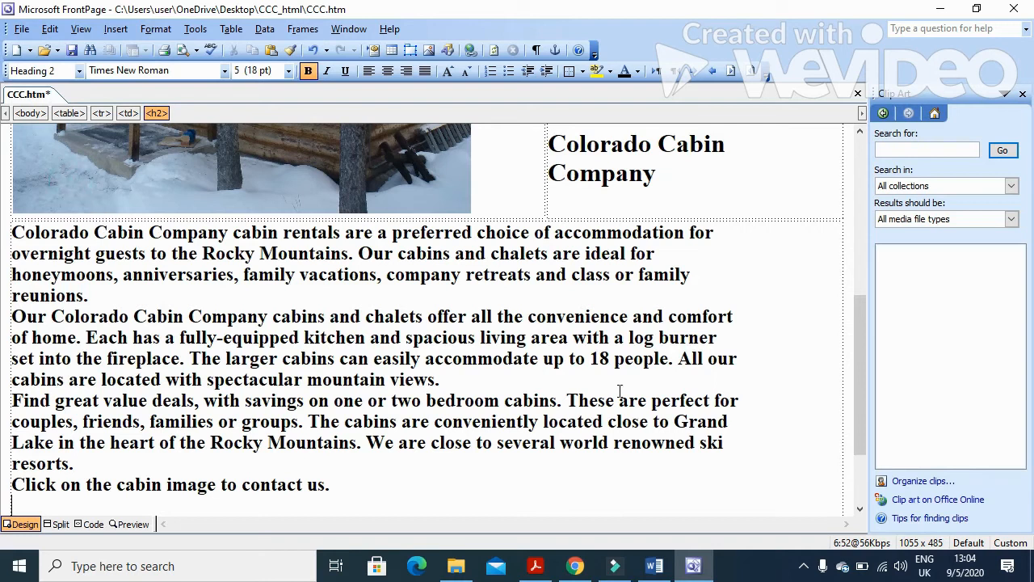
In the exam paper, read question 7's 'Website prepared for Hothouse Design' text.
{"action": "left_click", "coordinate": [535, 566]}
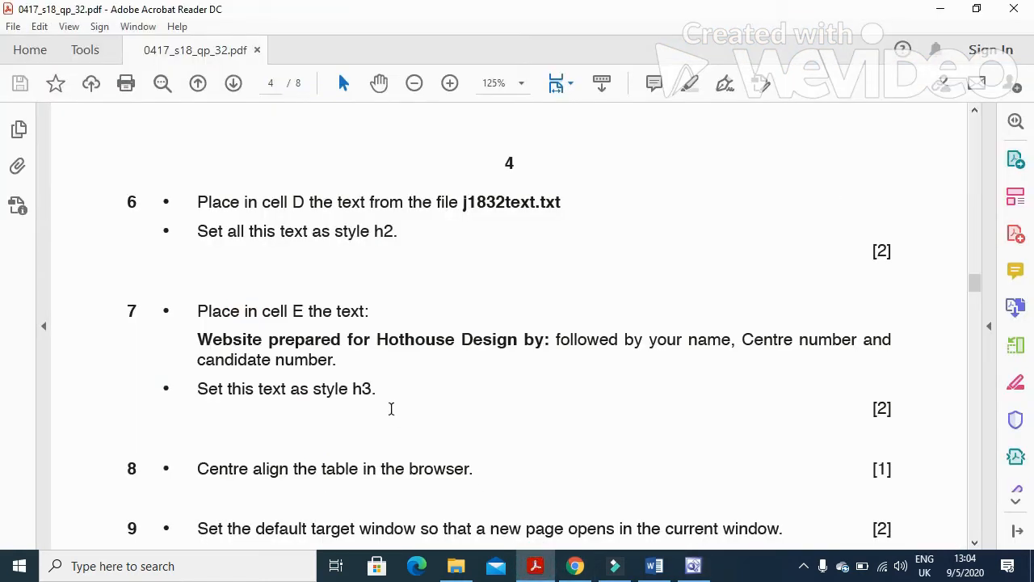
{"action": "scroll", "coordinate": [391, 409], "scroll_direction": "down", "scroll_amount": 2}
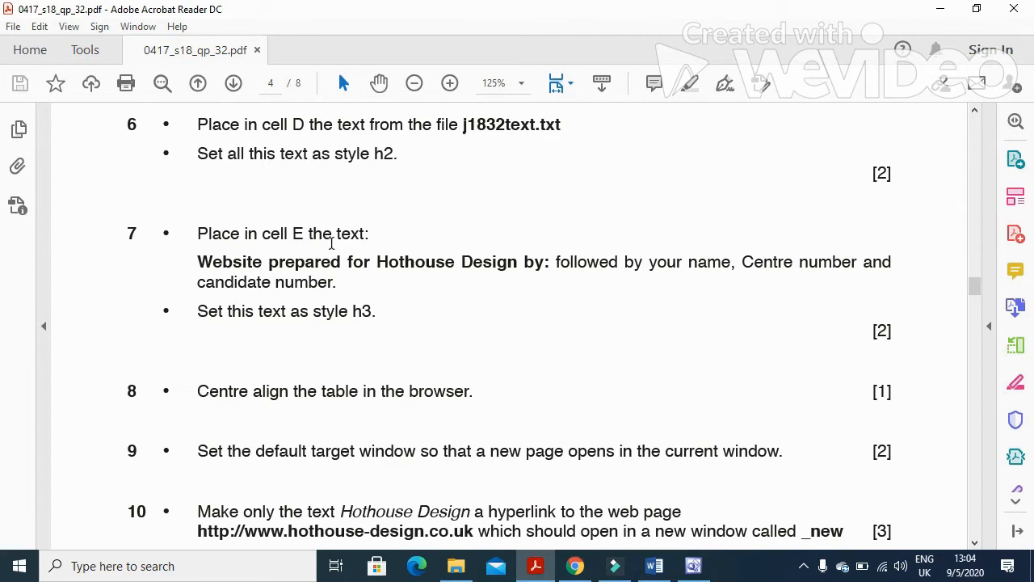
{"action": "left_click_drag", "start_coordinate": [195, 261], "coordinate": [552, 271]}
{"action": "key", "text": "ctrl+c"}
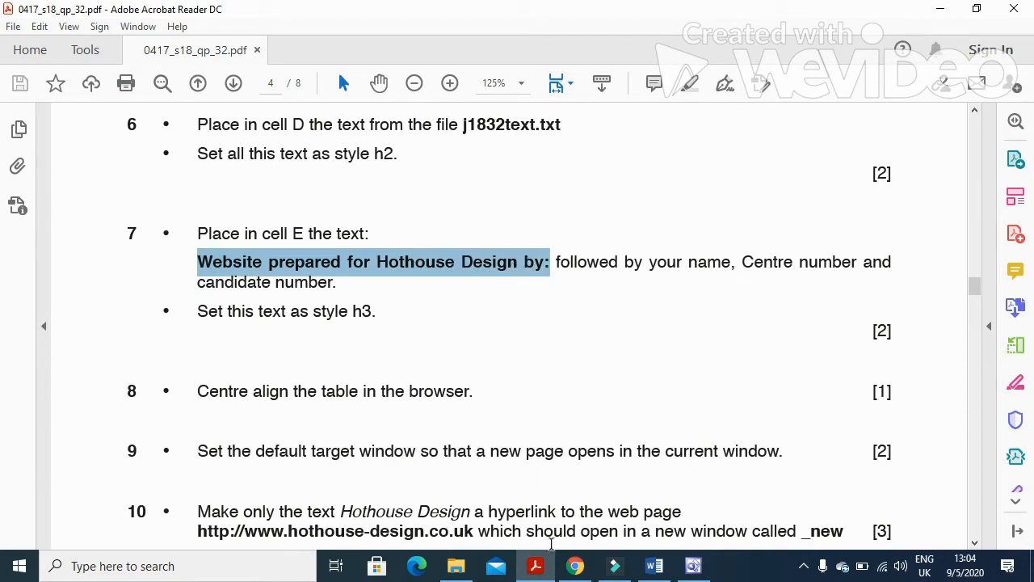
Paste 'Website prepared for Hothouse Design by:' into the lower cell, add name and candidate number, style it Heading 3.
{"action": "left_click", "coordinate": [693, 566]}
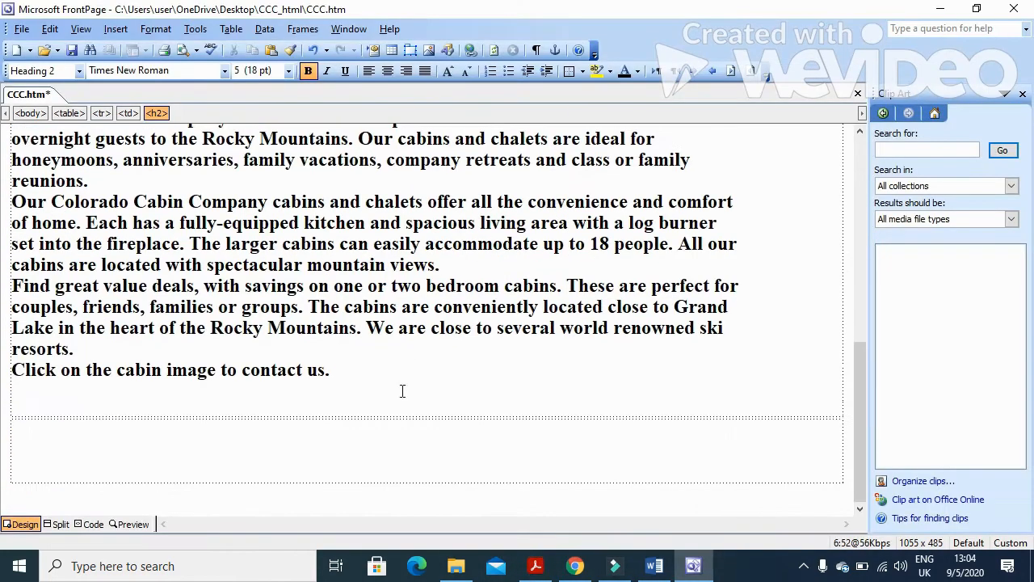
{"action": "left_click", "coordinate": [350, 456]}
{"action": "key", "text": "ctrl+v"}
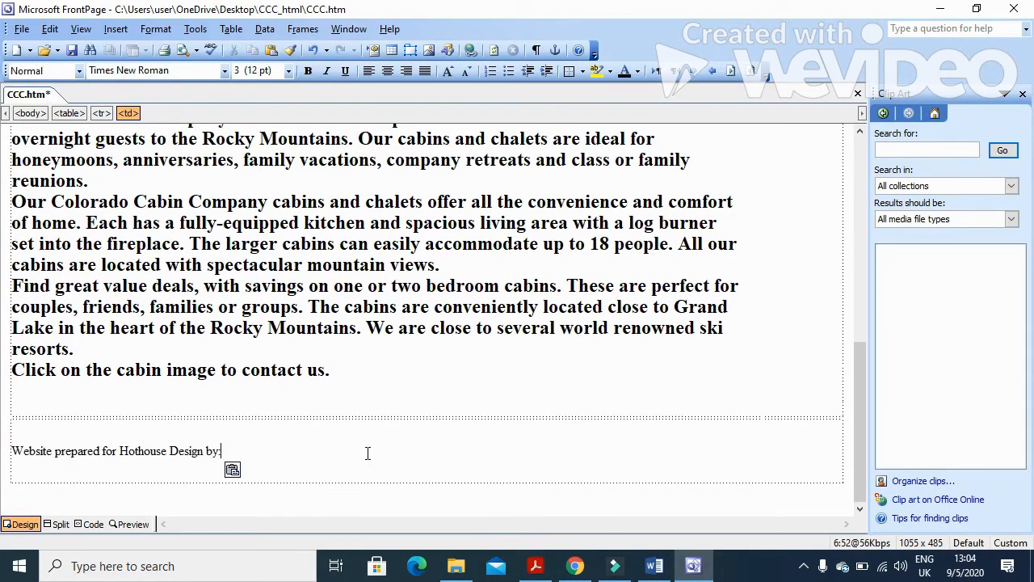
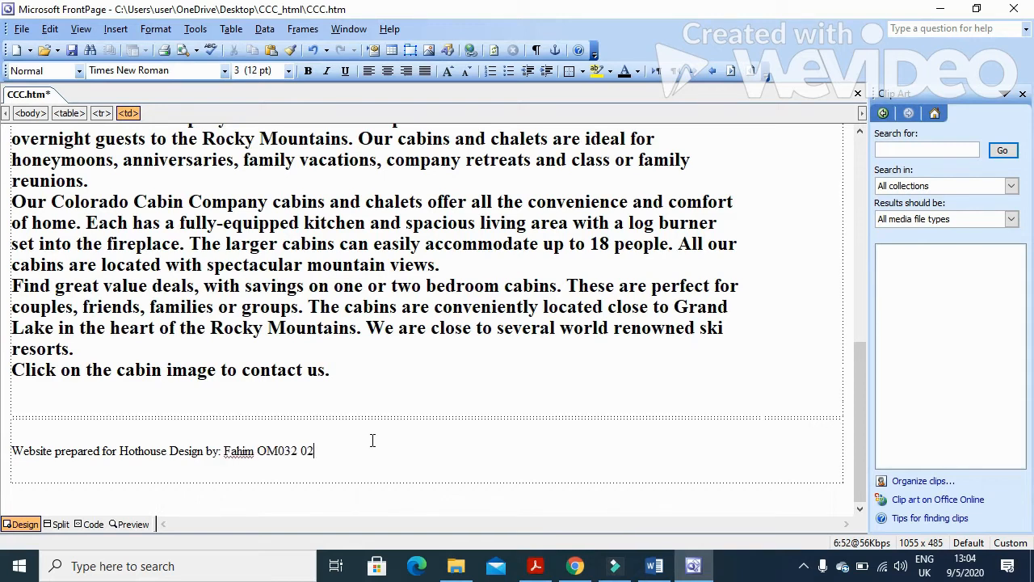
{"action": "left_click", "coordinate": [78, 71]}
{"action": "left_click", "coordinate": [45, 196]}
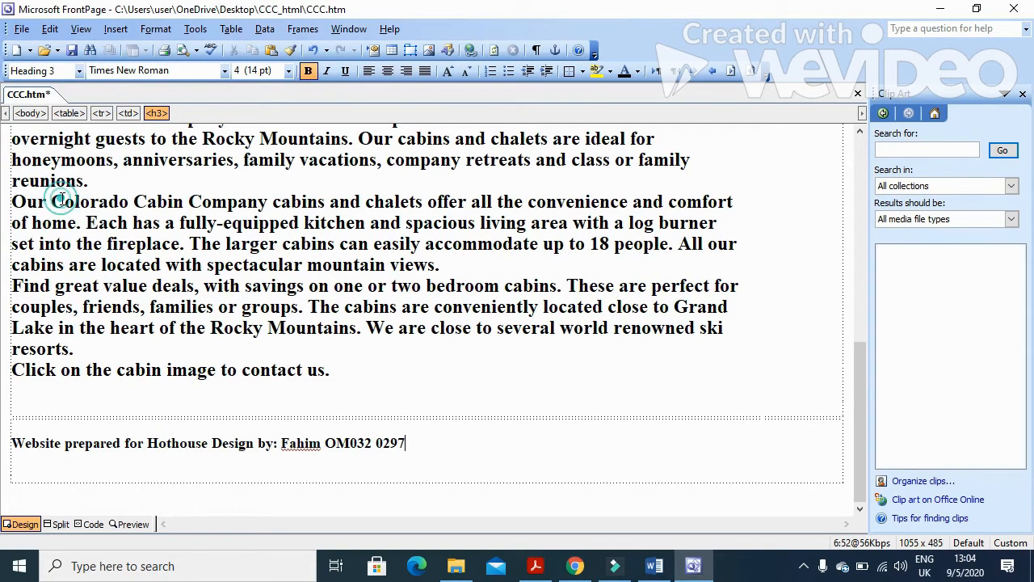
{"action": "left_click", "coordinate": [535, 566]}
{"action": "scroll", "coordinate": [433, 340], "scroll_direction": "down", "scroll_amount": 4}
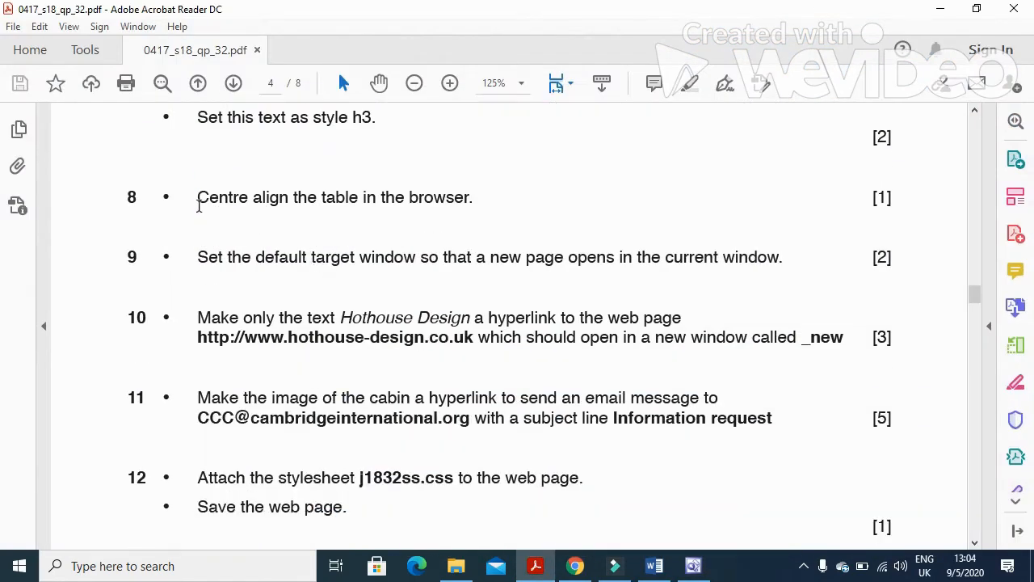
Set the table's alignment to Center in Table Properties, apply it and close the dialog.
{"action": "left_click", "coordinate": [535, 566]}
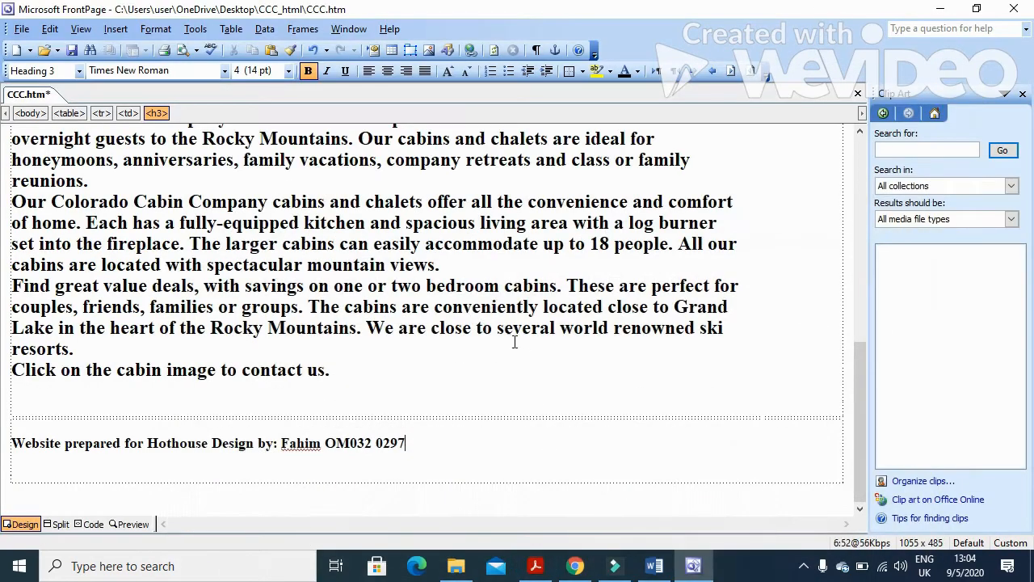
{"action": "right_click", "coordinate": [596, 383]}
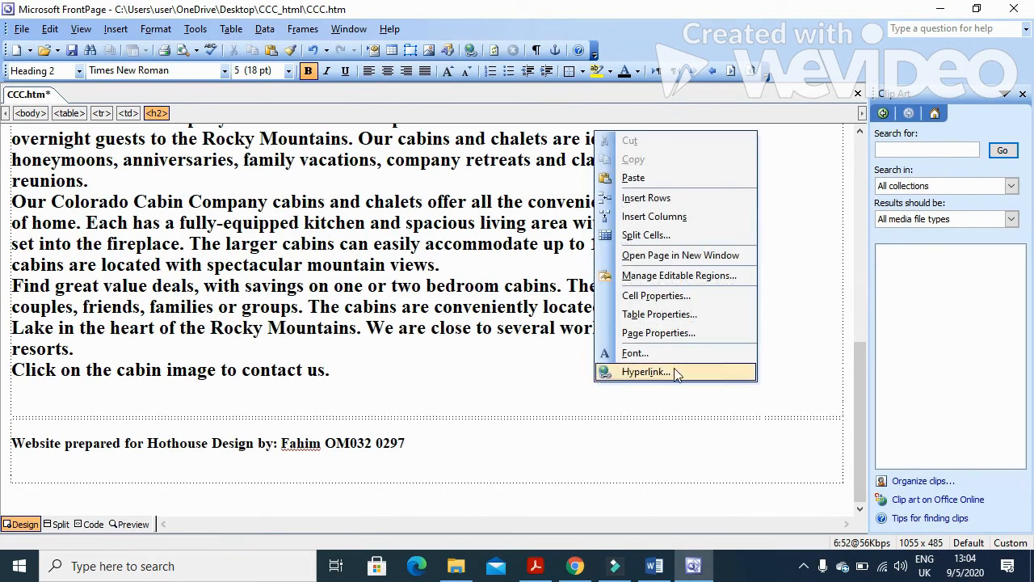
{"action": "left_click", "coordinate": [686, 315]}
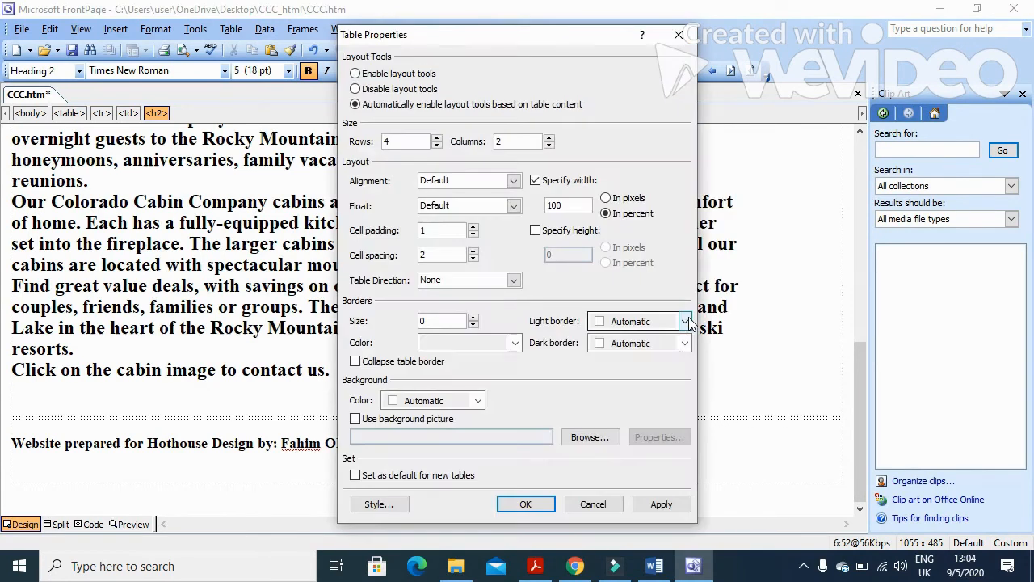
{"action": "left_click", "coordinate": [518, 183]}
{"action": "left_click", "coordinate": [467, 225]}
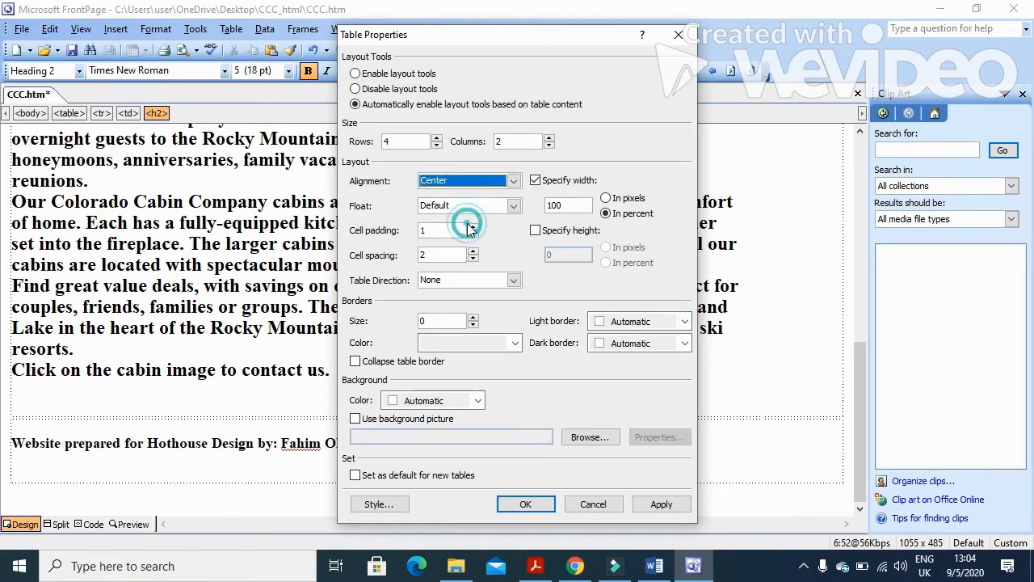
{"action": "left_click", "coordinate": [658, 505]}
{"action": "left_click", "coordinate": [526, 504]}
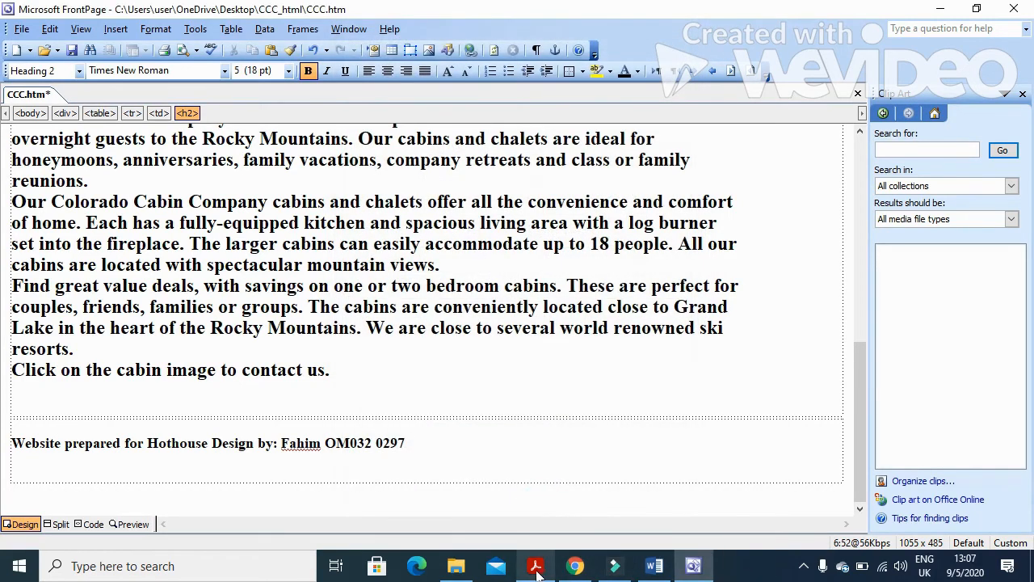
Read task 9 about the default target window in the exam paper, then return to FrontPage.
{"action": "left_click", "coordinate": [536, 566]}
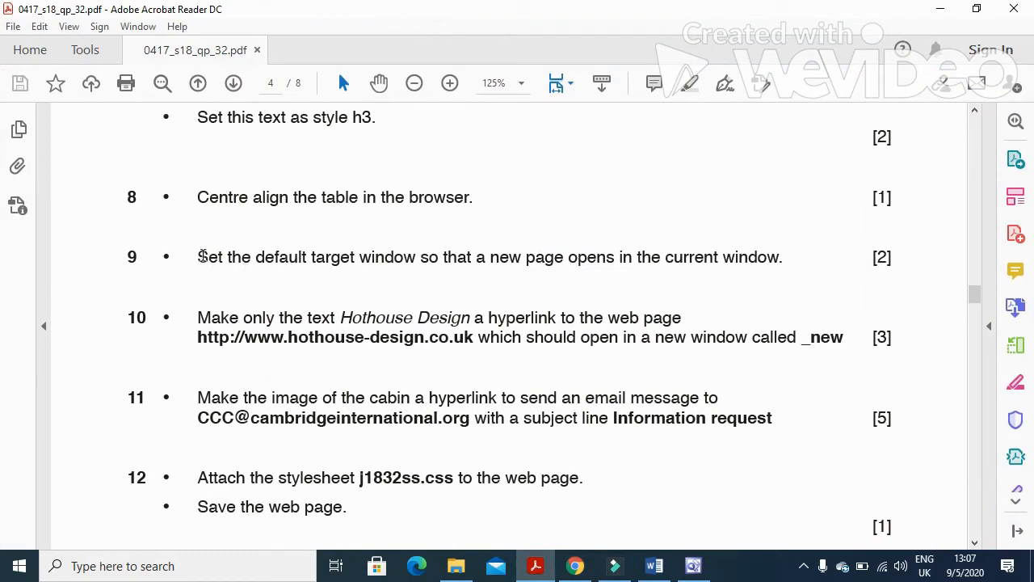
{"action": "left_click_drag", "start_coordinate": [197, 257], "coordinate": [781, 272]}
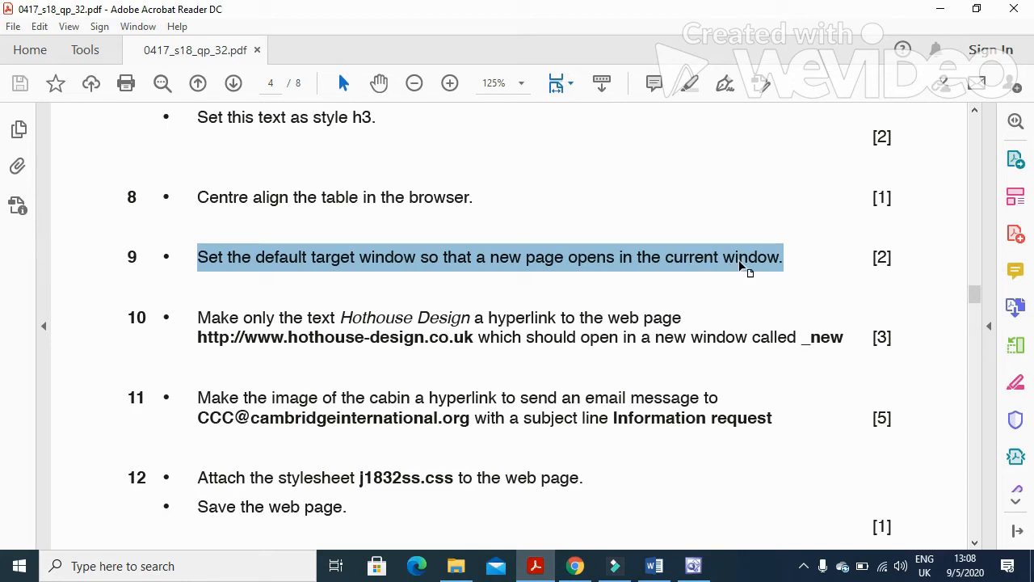
{"action": "left_click", "coordinate": [693, 566]}
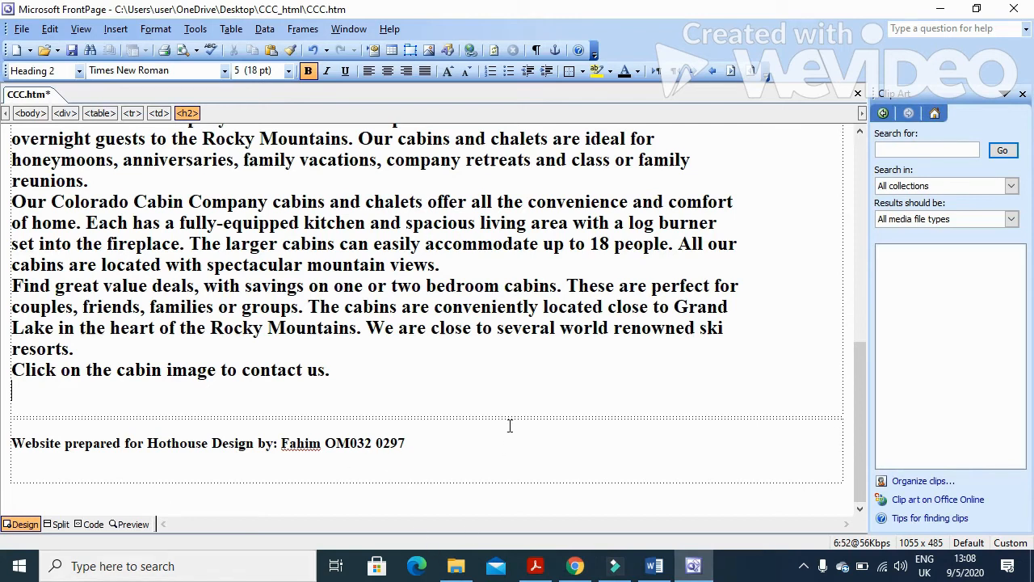
Set the page's default hyperlink target frame to Same Frame (_self) and close the hyperlink dialog.
{"action": "left_click", "coordinate": [116, 29]}
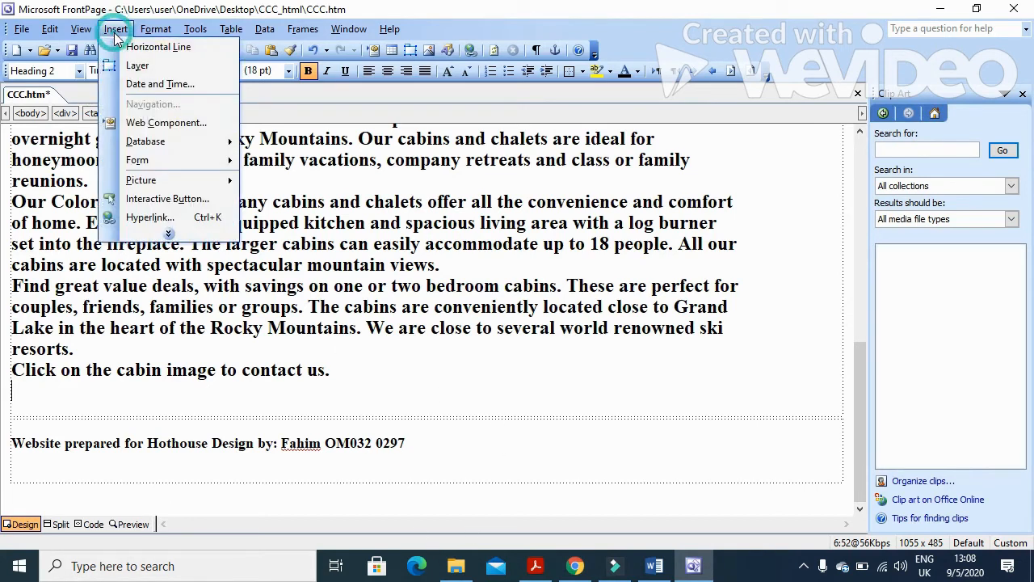
{"action": "left_click", "coordinate": [153, 217]}
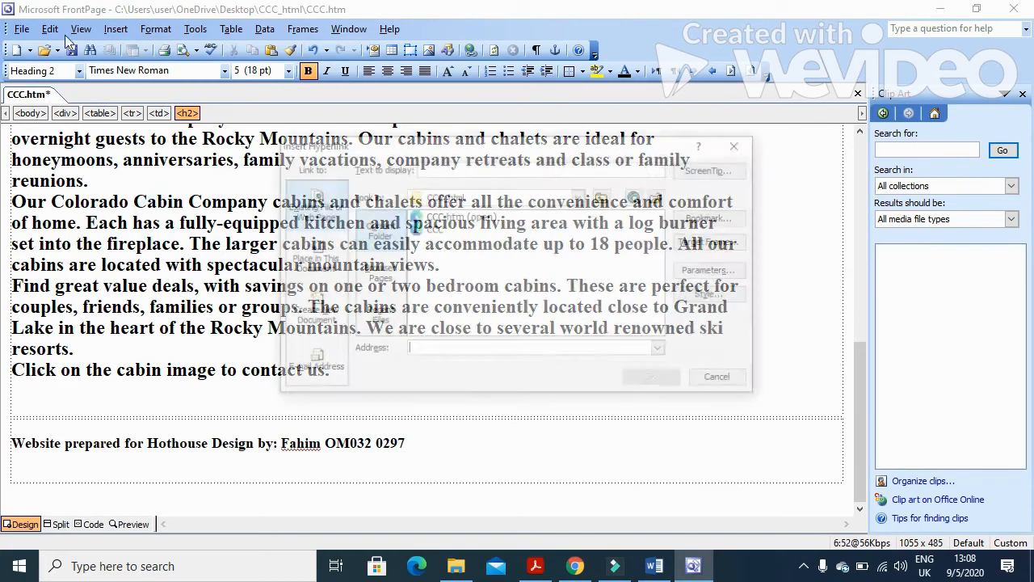
{"action": "left_click", "coordinate": [732, 247]}
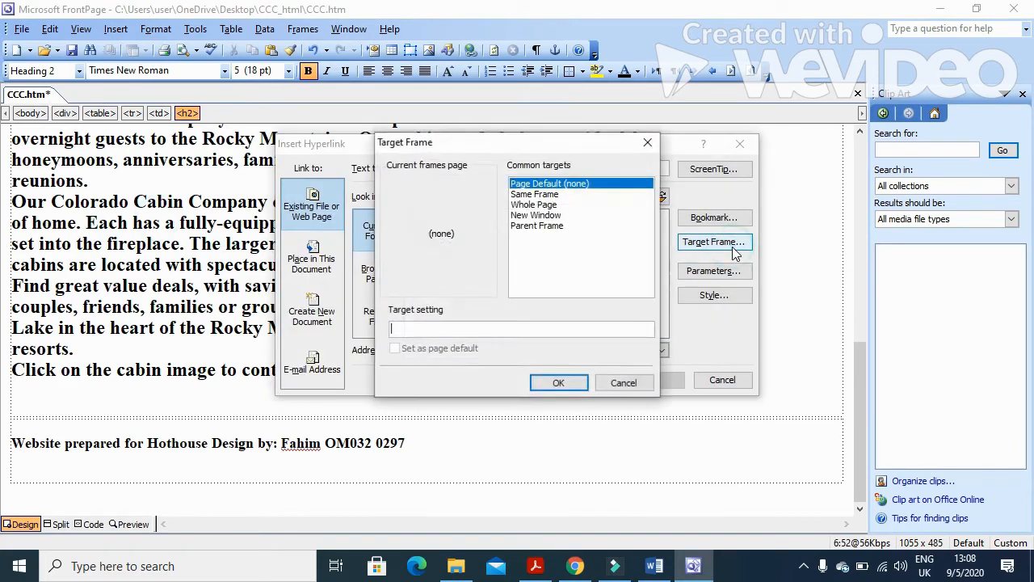
{"action": "left_click", "coordinate": [553, 195]}
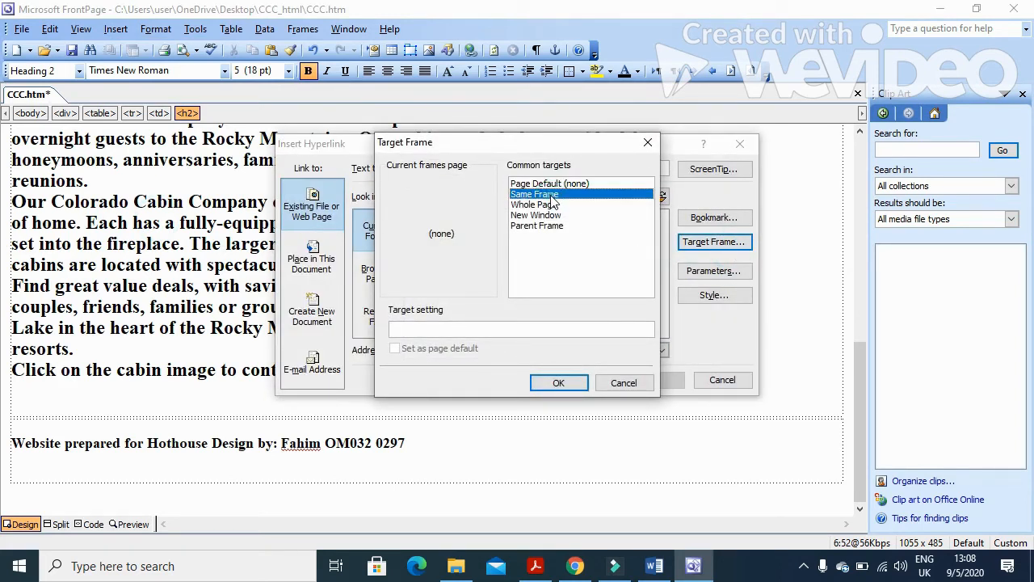
{"action": "left_click", "coordinate": [559, 383]}
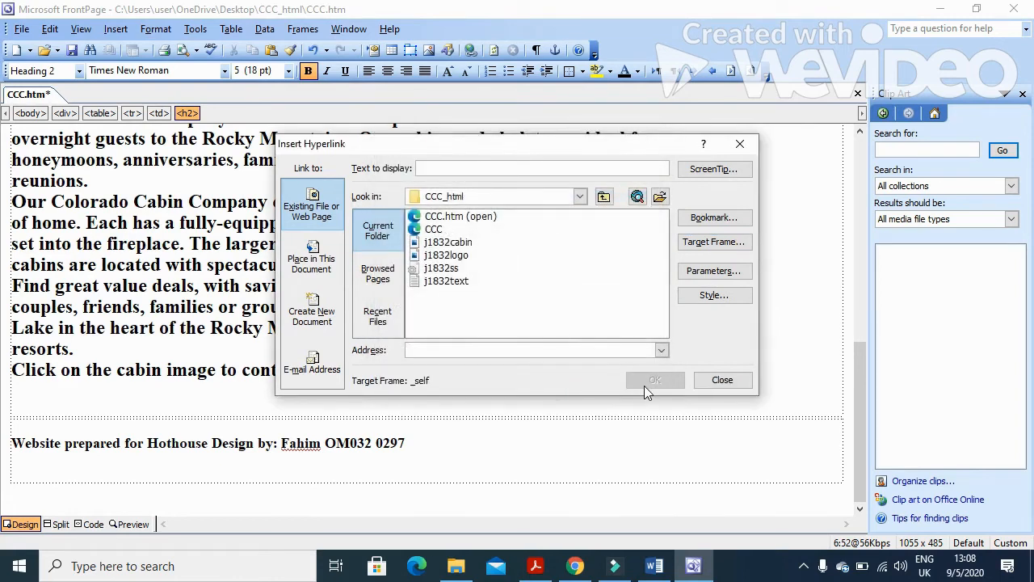
{"action": "left_click", "coordinate": [722, 381]}
Bring the exam paper forward and read the opening wording of task 10.
{"action": "left_click", "coordinate": [576, 565]}
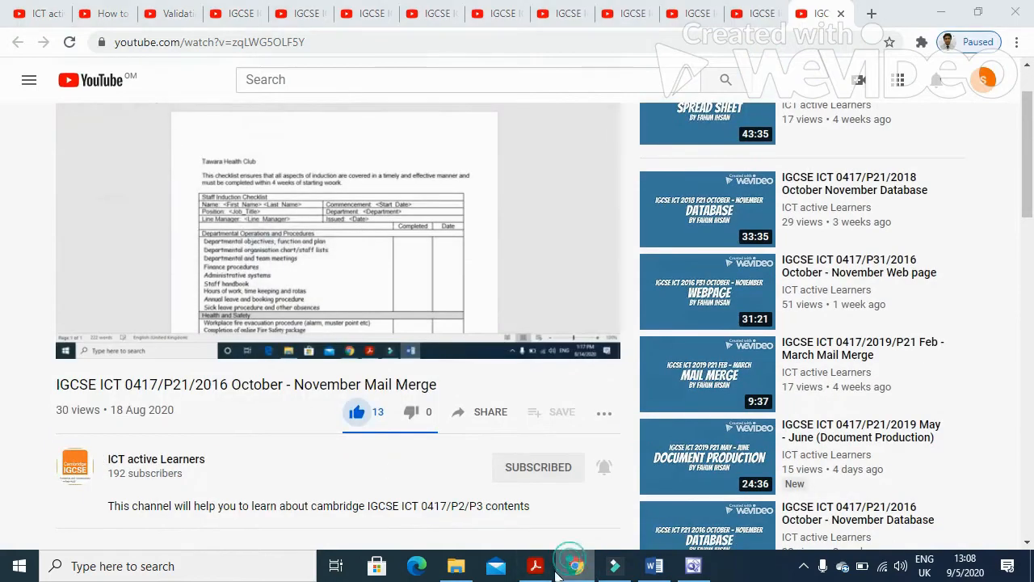
{"action": "left_click", "coordinate": [535, 566]}
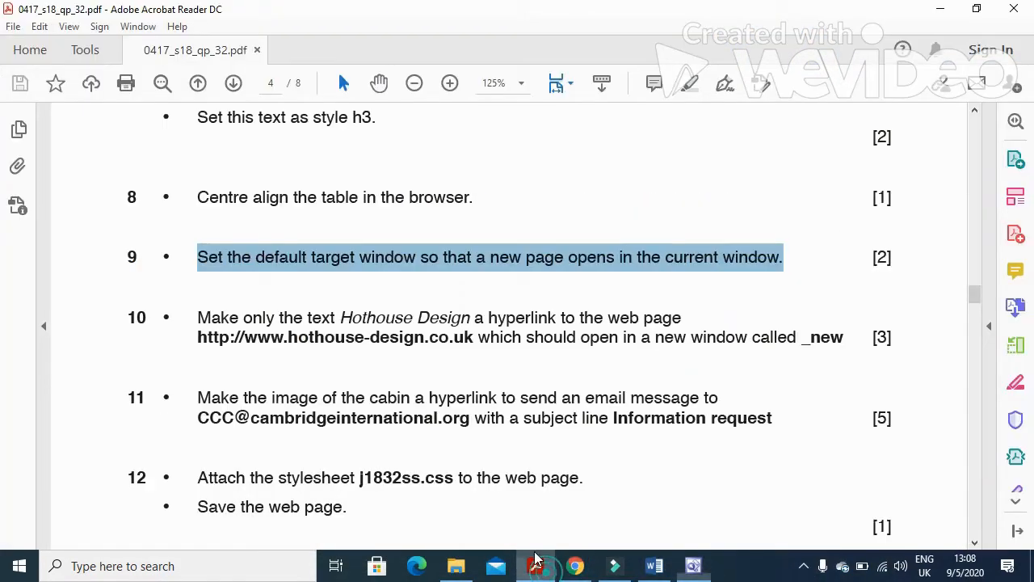
{"action": "scroll", "coordinate": [330, 380], "scroll_direction": "down", "scroll_amount": 2}
{"action": "left_click_drag", "start_coordinate": [194, 240], "coordinate": [659, 248]}
{"action": "left_click", "coordinate": [493, 295]}
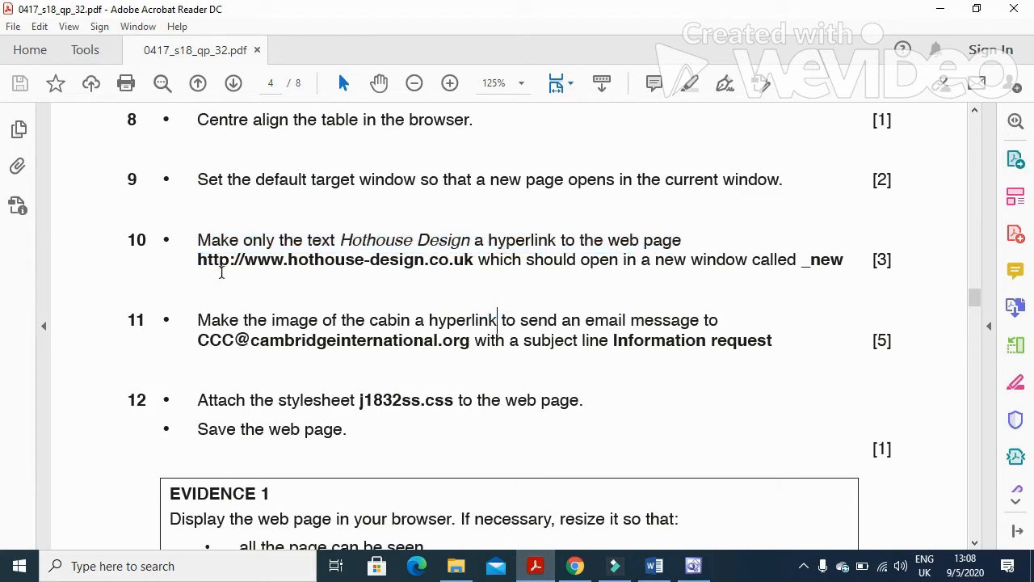
Block the PDF's site-connection warning, then select task 10's hothouse-design address and 'new window called' wording.
{"action": "left_click", "coordinate": [199, 265]}
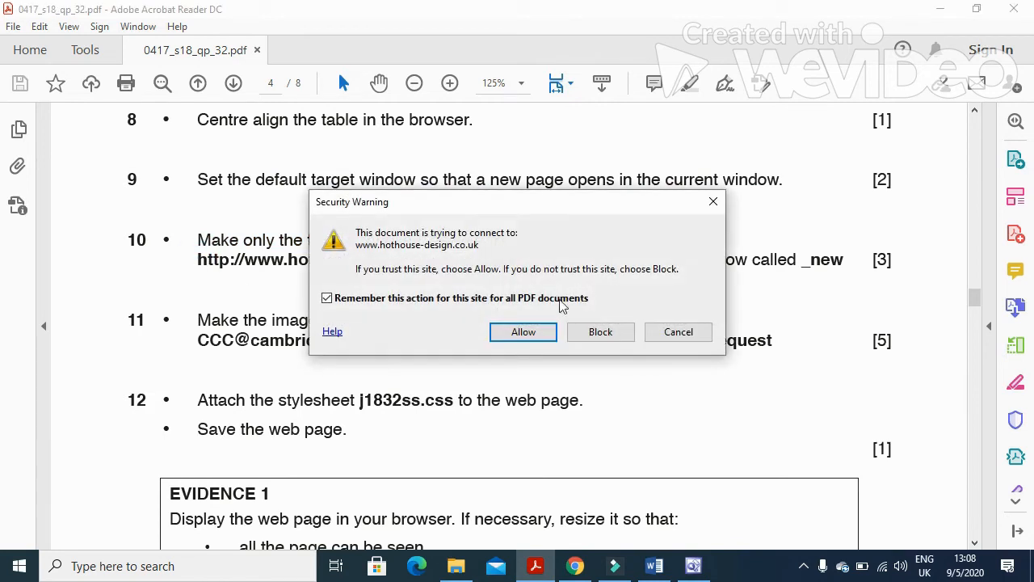
{"action": "left_click", "coordinate": [626, 336]}
{"action": "left_click", "coordinate": [242, 289]}
{"action": "left_click_drag", "start_coordinate": [197, 259], "coordinate": [469, 276]}
{"action": "key", "text": "ctrl+c"}
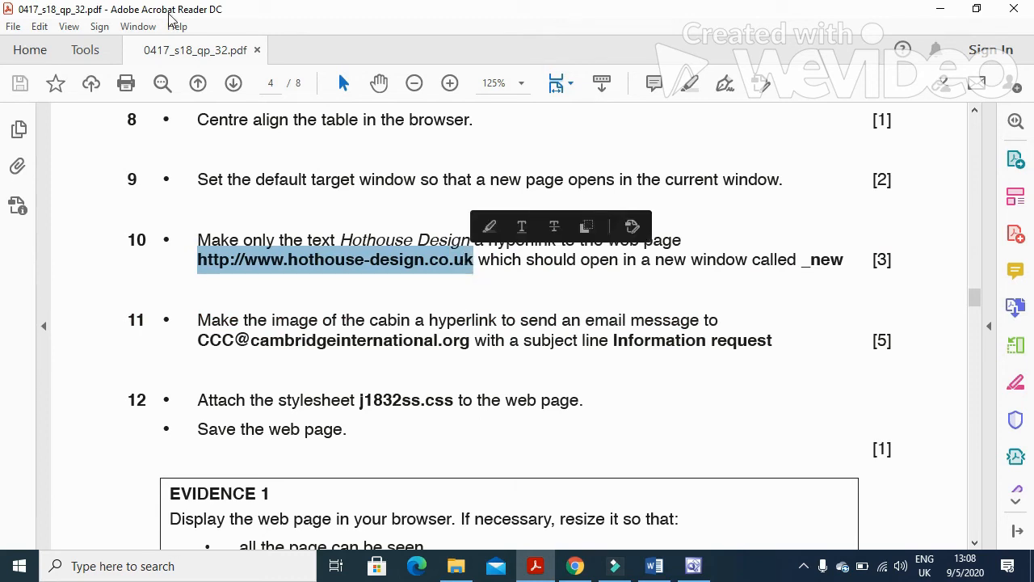
{"action": "left_click_drag", "start_coordinate": [657, 265], "coordinate": [772, 273]}
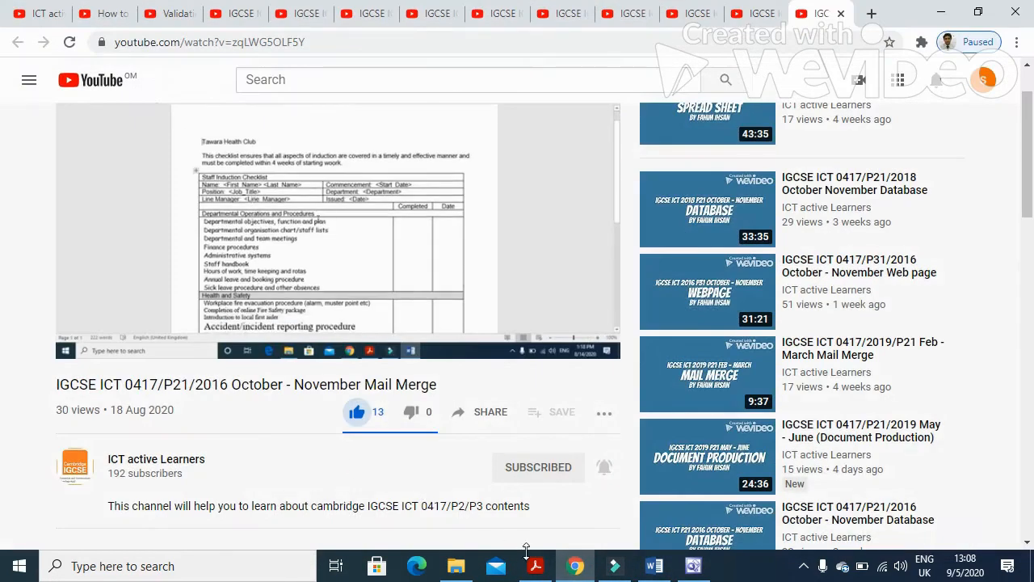
{"action": "left_click", "coordinate": [535, 566]}
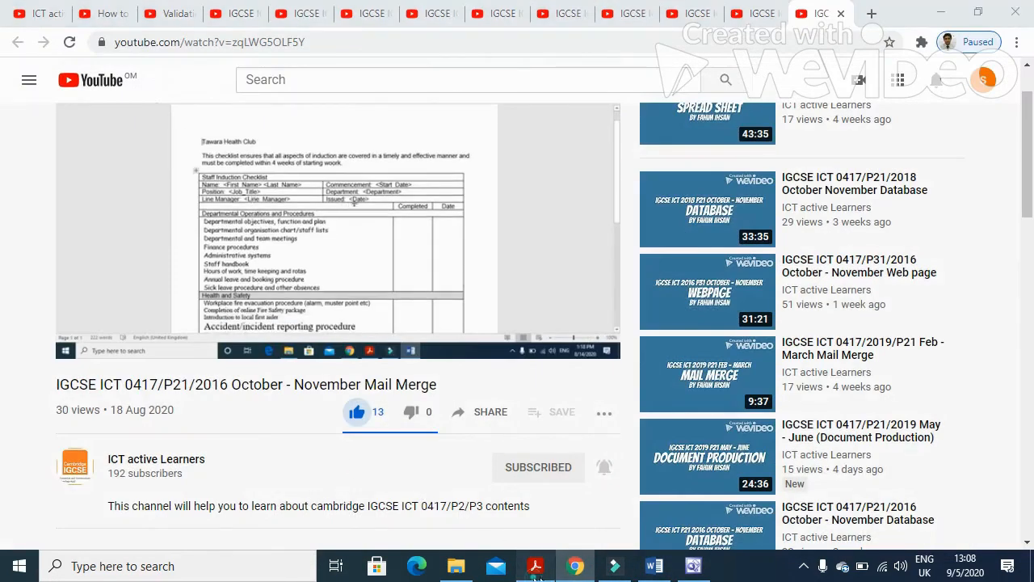
{"action": "left_click", "coordinate": [700, 571]}
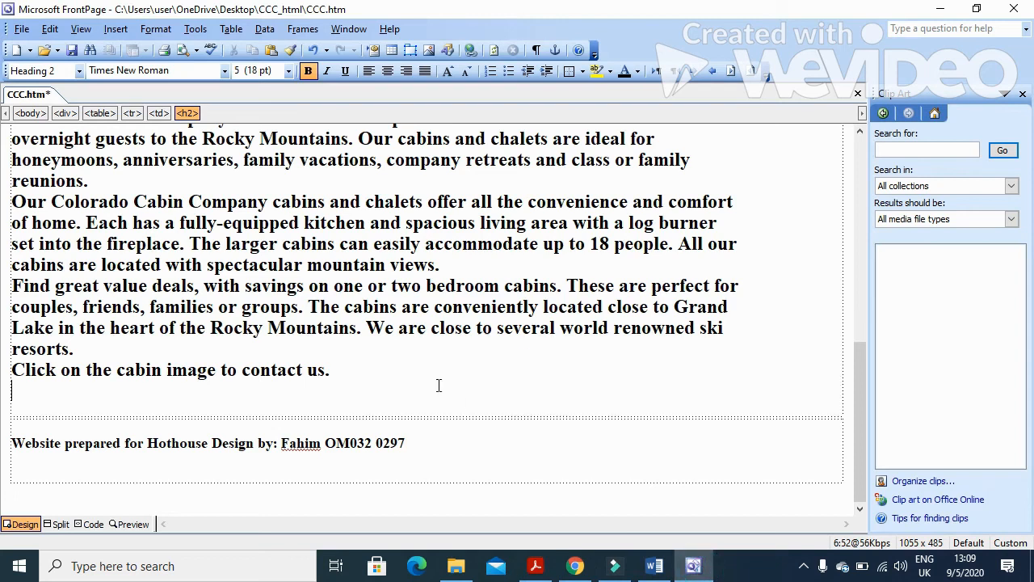
{"action": "left_click_drag", "start_coordinate": [148, 443], "coordinate": [253, 455]}
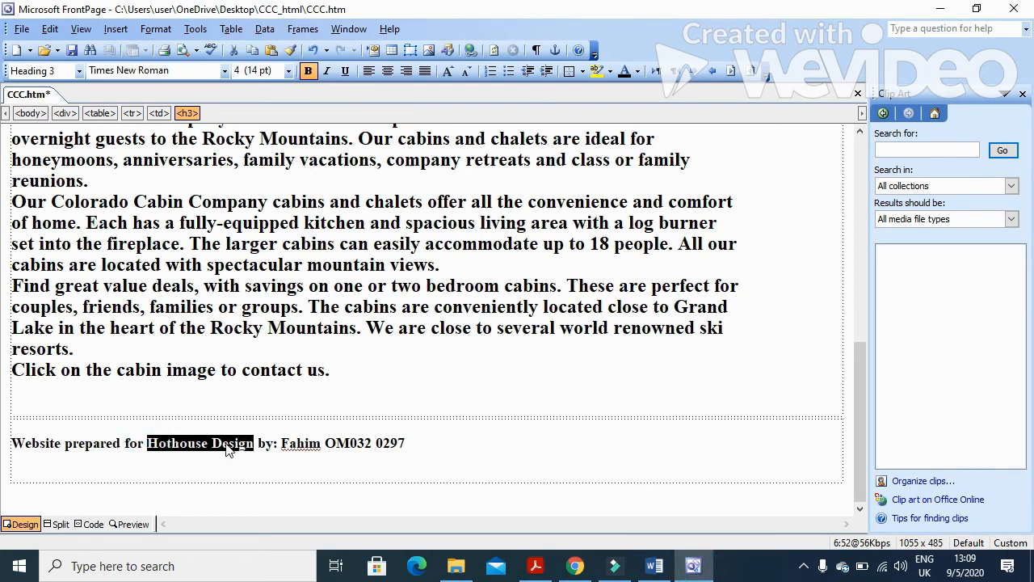
{"action": "right_click", "coordinate": [227, 450]}
{"action": "left_click", "coordinate": [250, 431]}
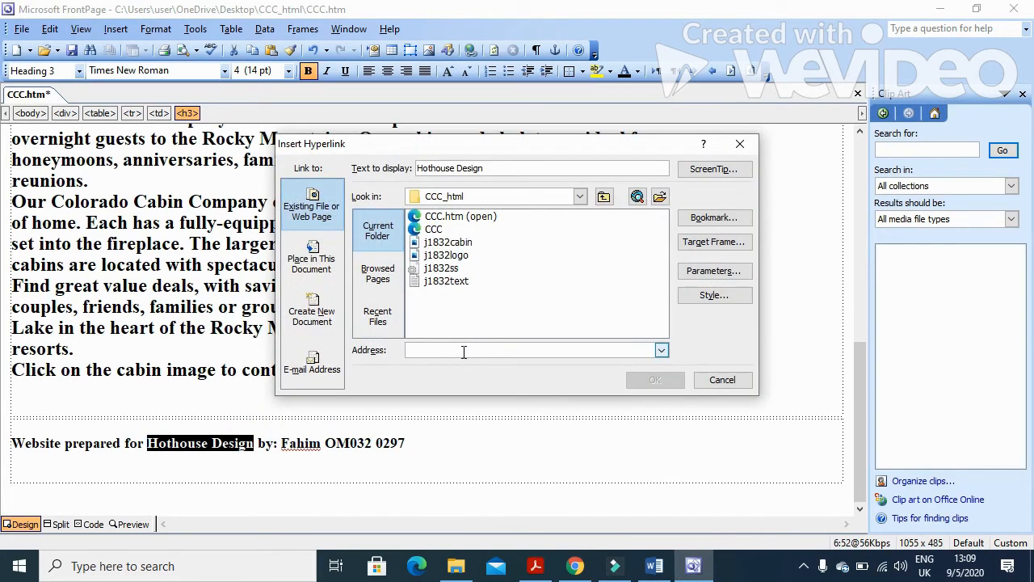
{"action": "key", "text": "ctrl+v"}
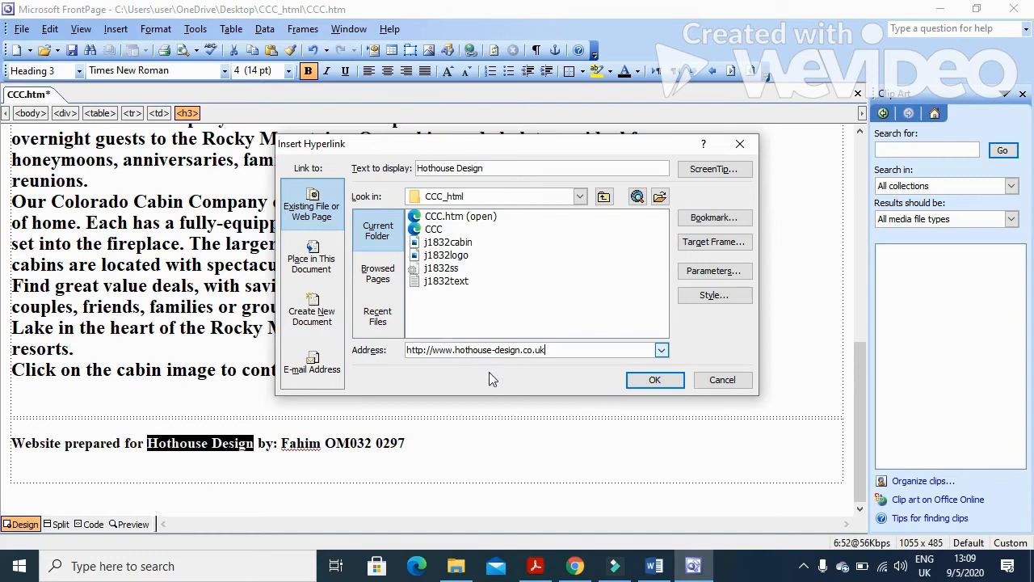
Make the Hothouse Design link open in a new window named _new and confirm it.
{"action": "left_click", "coordinate": [707, 243]}
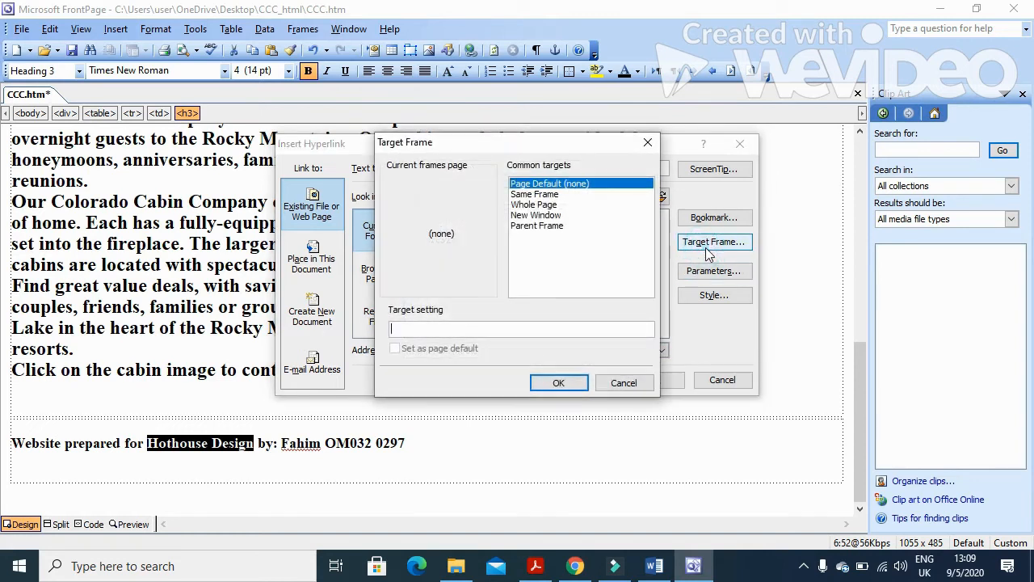
{"action": "left_click", "coordinate": [562, 215]}
{"action": "left_click", "coordinate": [437, 332]}
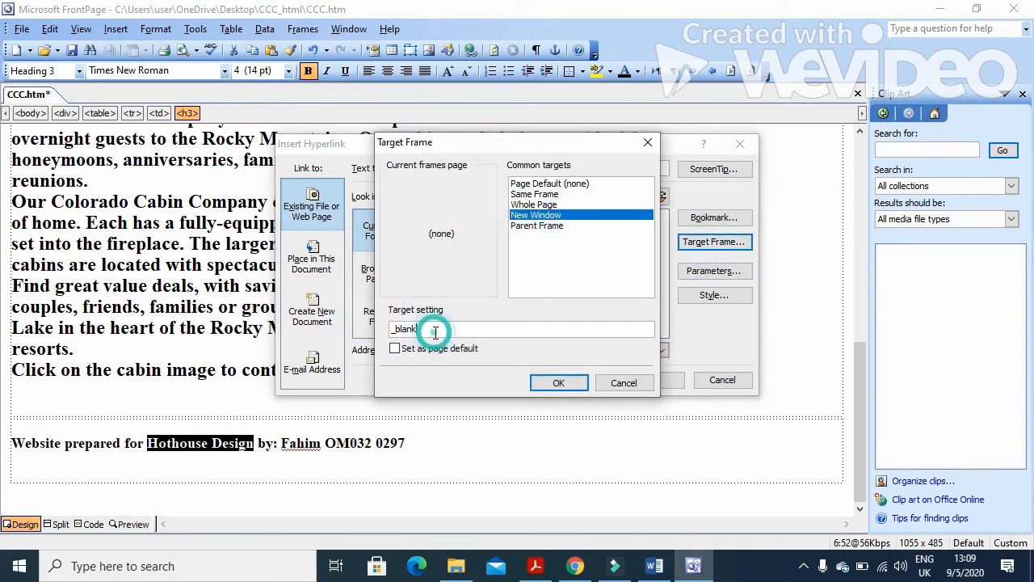
{"action": "key", "text": "BackSpace"}
{"action": "key", "text": "BackSpace"}
{"action": "key", "text": "BackSpace"}
{"action": "key", "text": "BackSpace"}
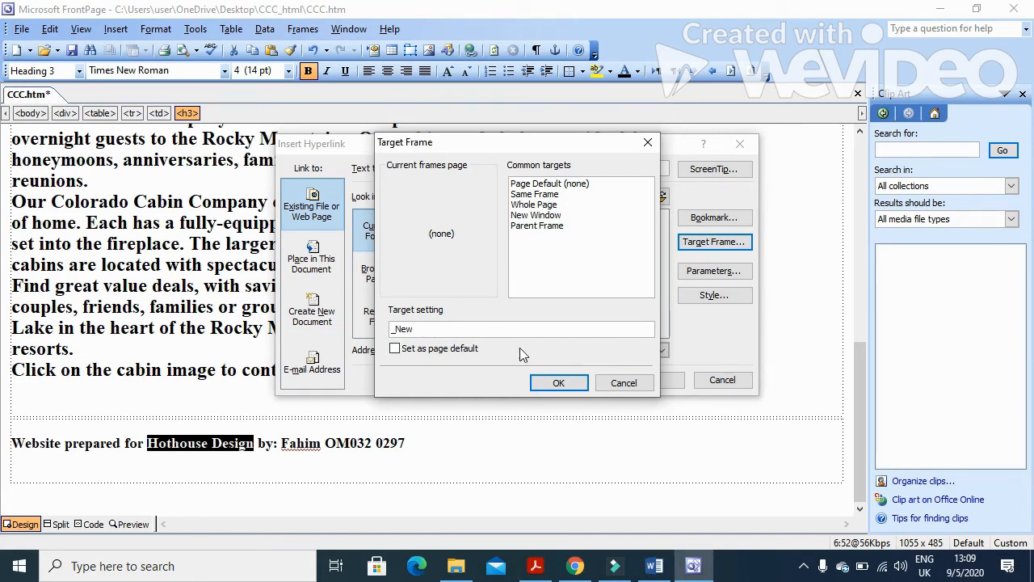
{"action": "left_click", "coordinate": [557, 383]}
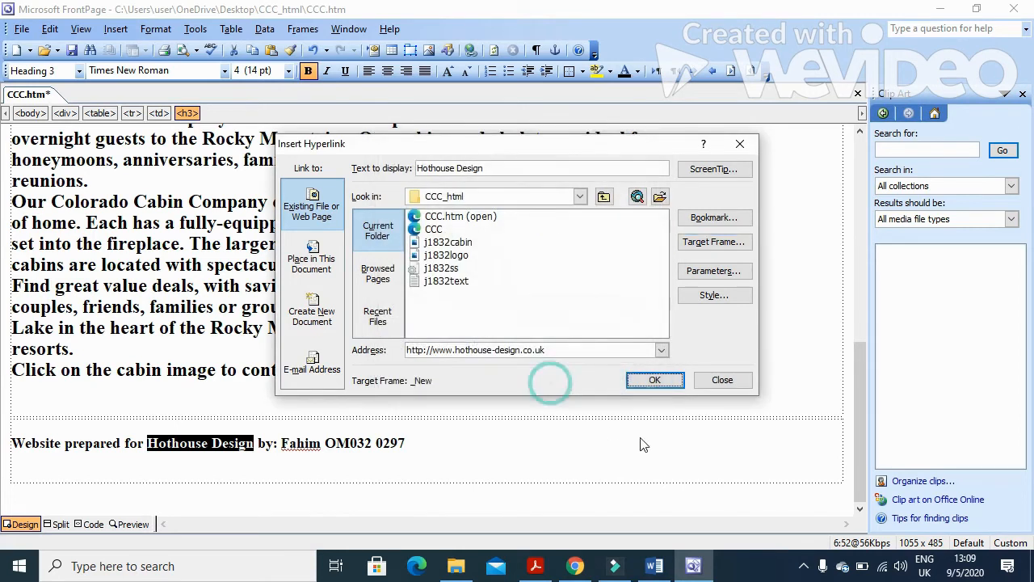
{"action": "left_click", "coordinate": [654, 380]}
{"action": "mouse_move", "coordinate": [562, 574]}
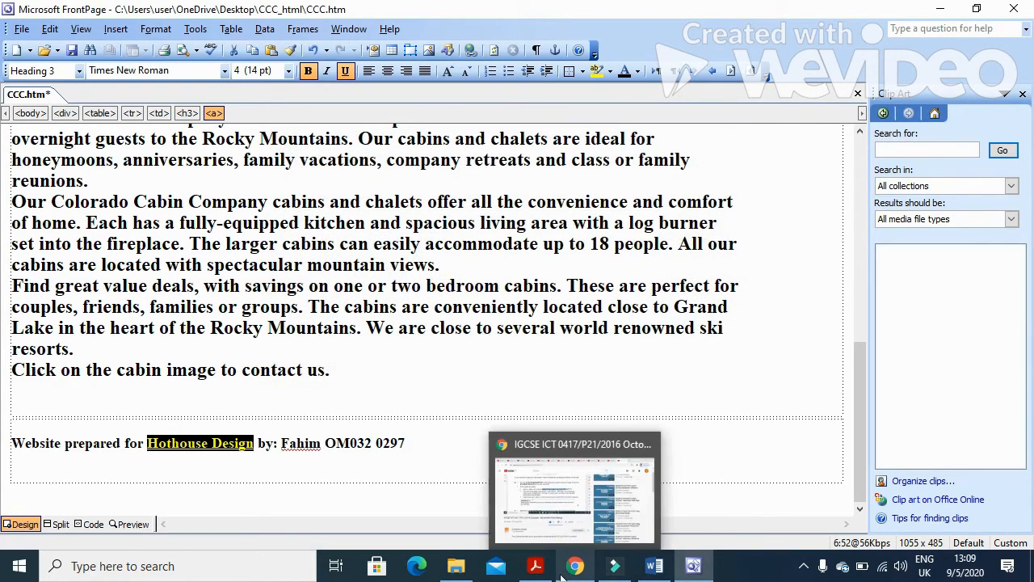
{"action": "left_click", "coordinate": [510, 437]}
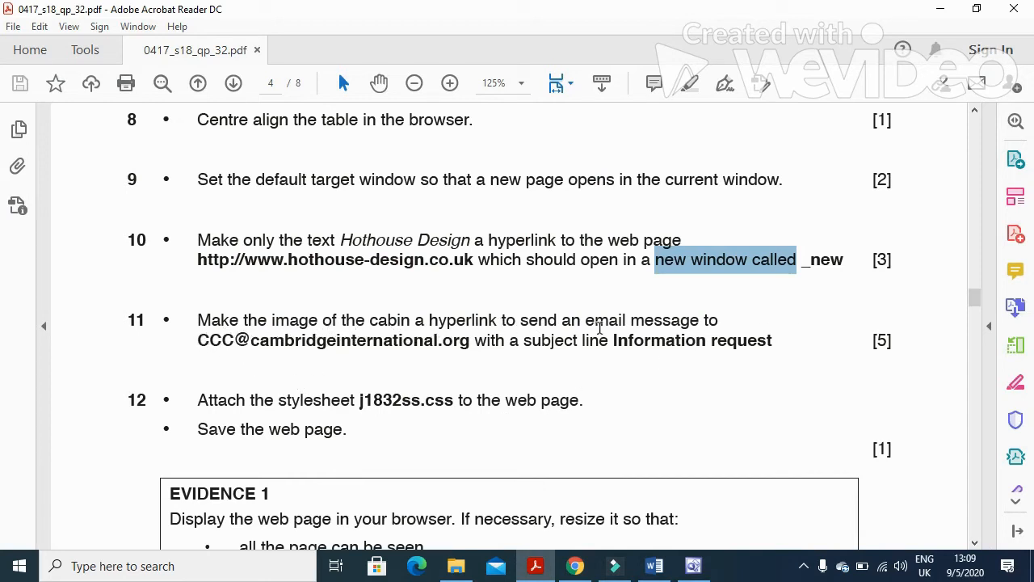
Read question 11's send-an-email requirement and required address, then return to the CCC page.
{"action": "left_click_drag", "start_coordinate": [517, 324], "coordinate": [700, 323]}
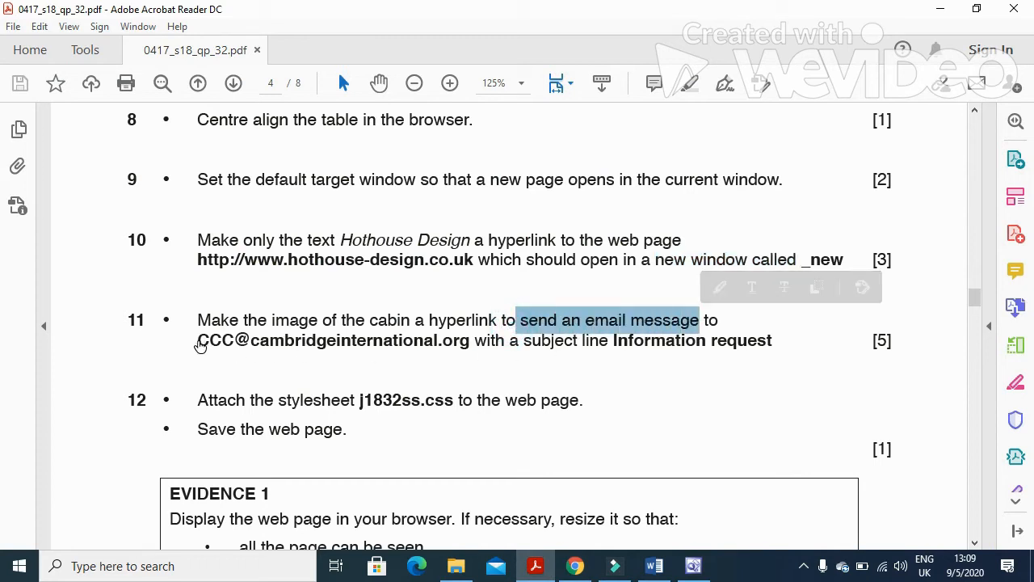
{"action": "left_click_drag", "start_coordinate": [190, 340], "coordinate": [468, 359]}
{"action": "key", "text": "ctrl+c"}
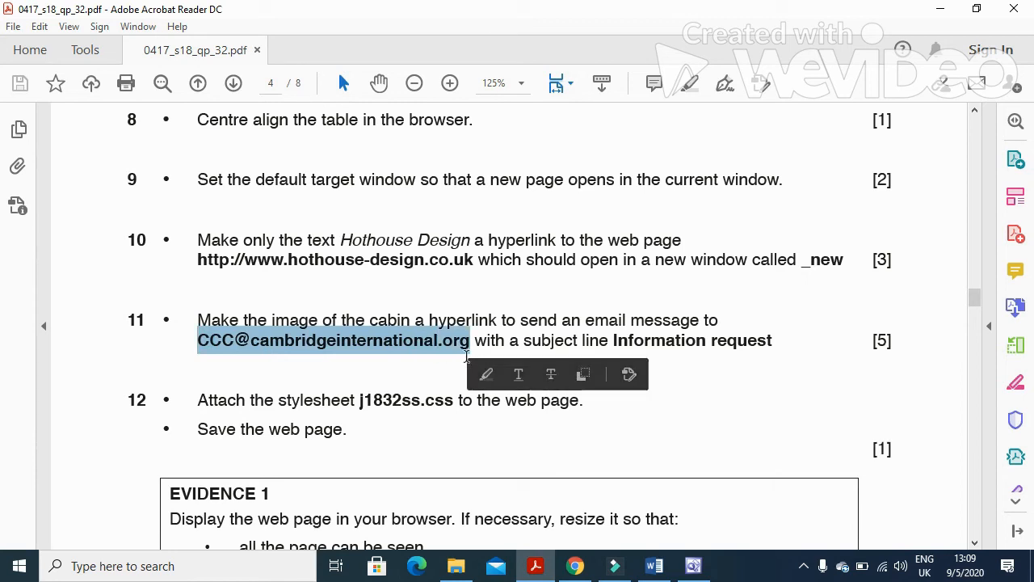
{"action": "left_click", "coordinate": [694, 566]}
{"action": "scroll", "coordinate": [467, 442], "scroll_direction": "up", "scroll_amount": 10}
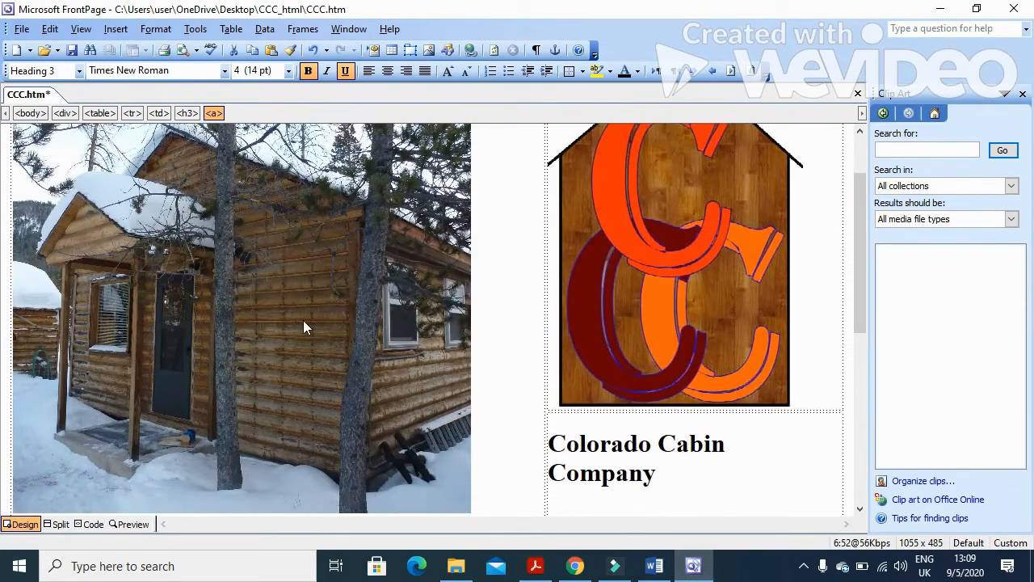
Add an e-mail hyperlink to the cabin image with the required company address.
{"action": "scroll", "coordinate": [303, 320], "scroll_direction": "up", "scroll_amount": 2}
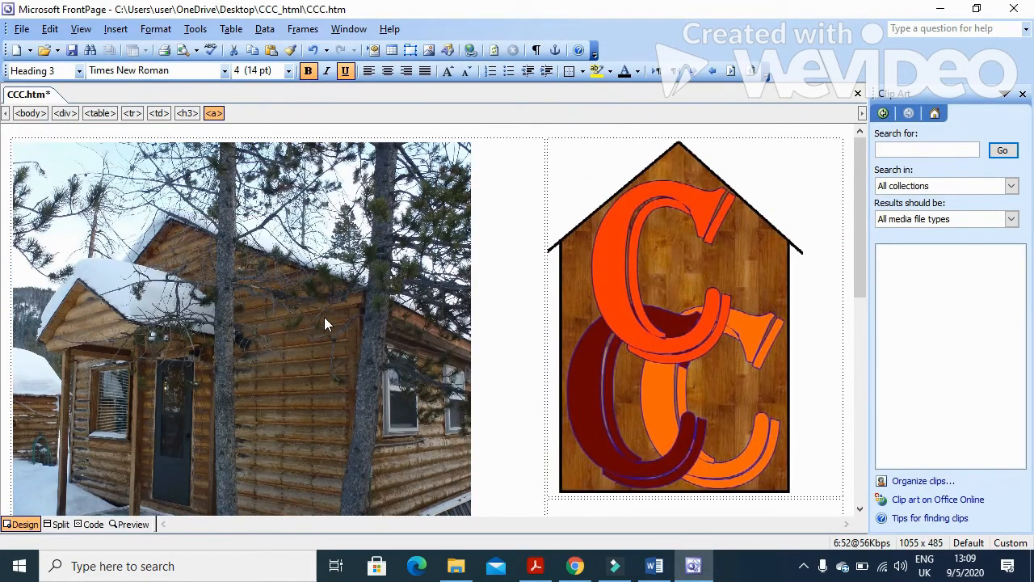
{"action": "right_click", "coordinate": [324, 317]}
{"action": "left_click", "coordinate": [240, 319]}
{"action": "right_click", "coordinate": [240, 318]}
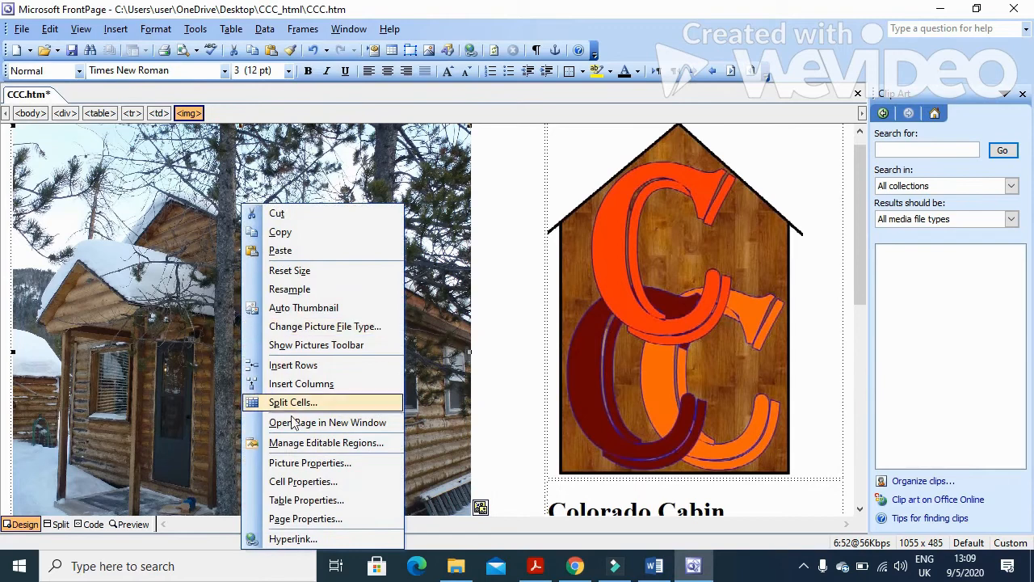
{"action": "left_click", "coordinate": [310, 539]}
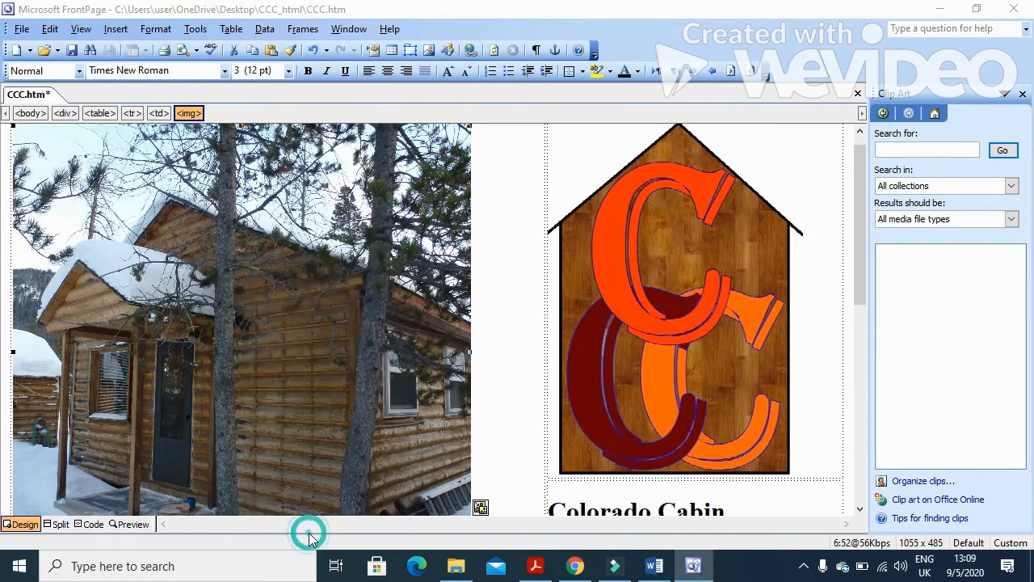
{"action": "left_click", "coordinate": [312, 370]}
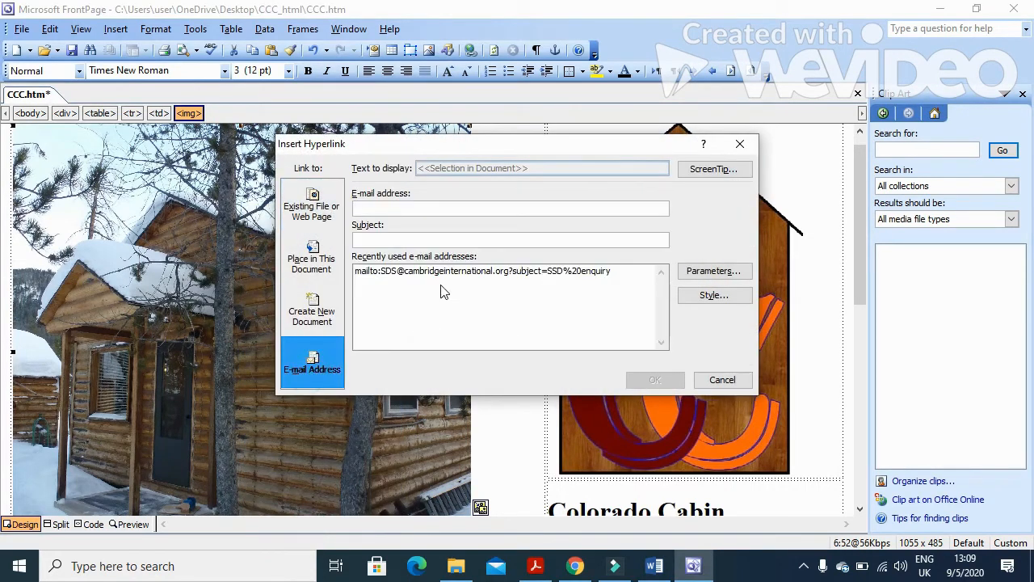
{"action": "key", "text": "ctrl+v"}
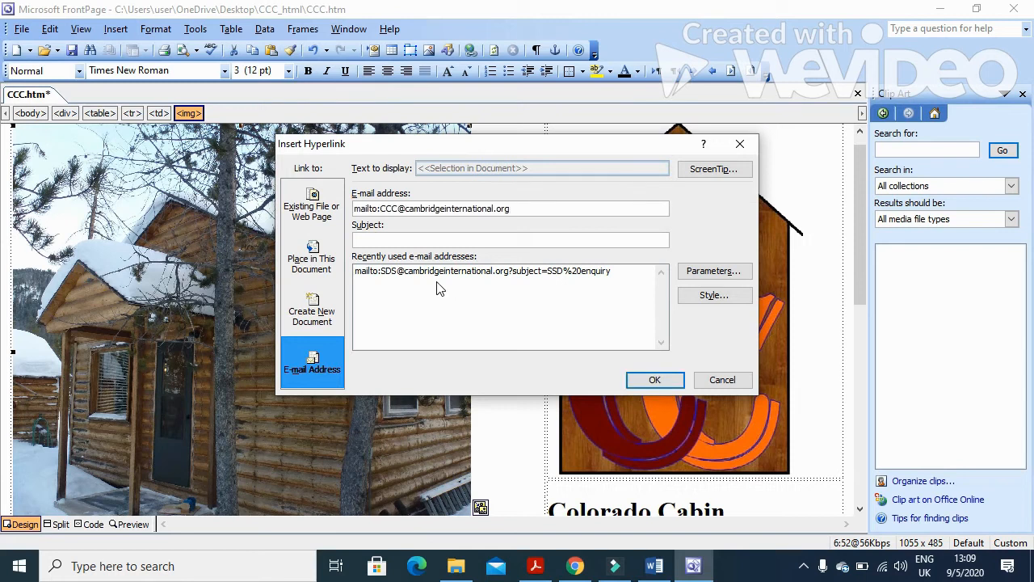
Give the cabin image's e-mail link the subject 'Information Request' and confirm it.
{"action": "left_click", "coordinate": [536, 567]}
{"action": "left_click_drag", "start_coordinate": [612, 340], "coordinate": [772, 347]}
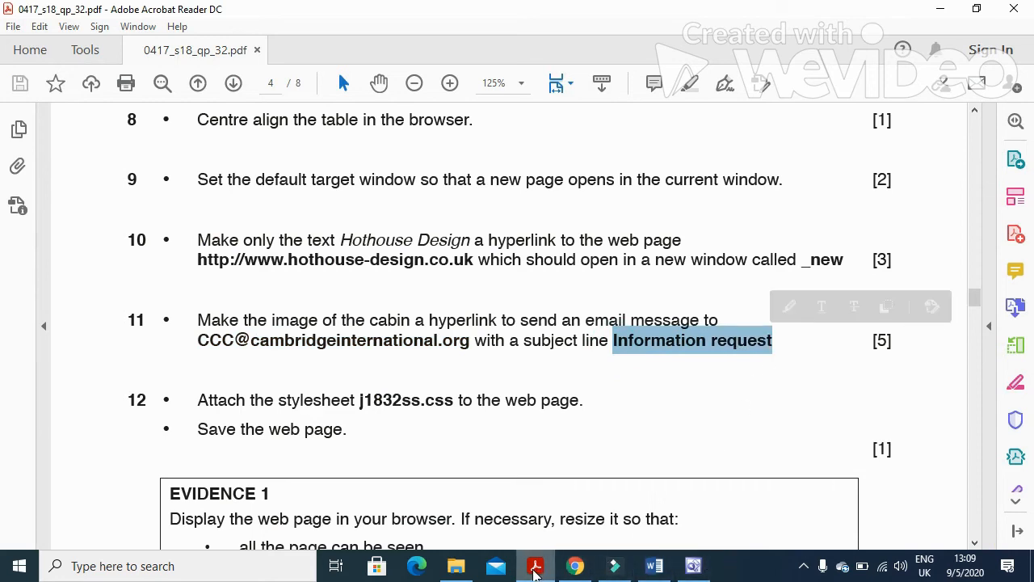
{"action": "left_click", "coordinate": [694, 566]}
{"action": "left_click", "coordinate": [409, 239]}
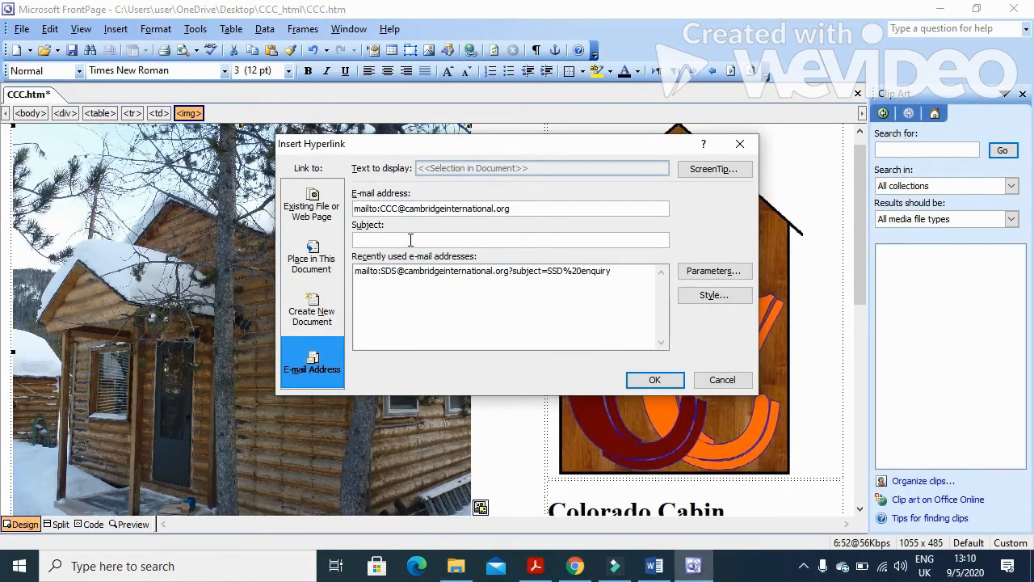
{"action": "key", "text": "ctrl+v"}
{"action": "double_click", "coordinate": [499, 239]}
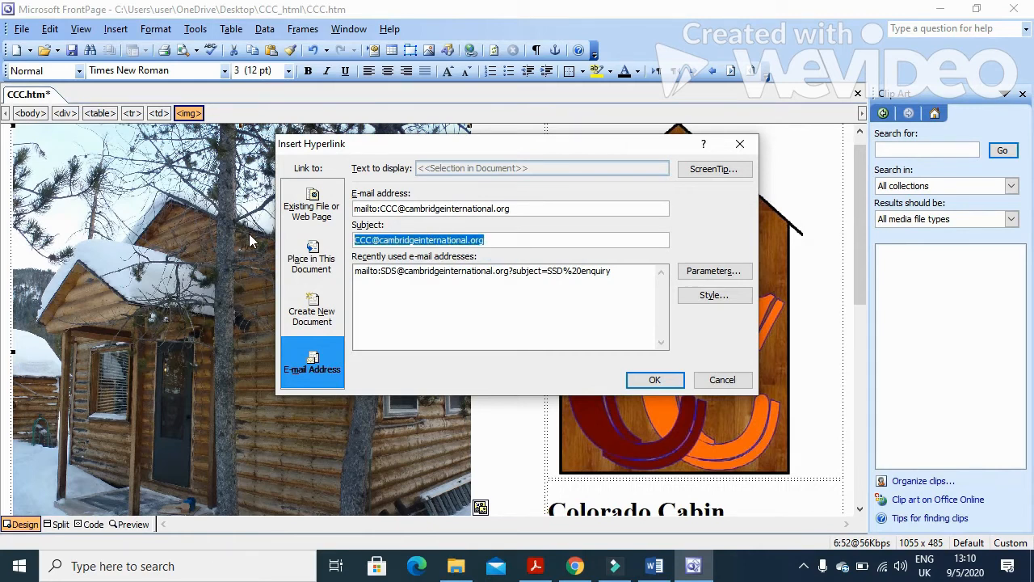
{"action": "type", "text": "Information Request"}
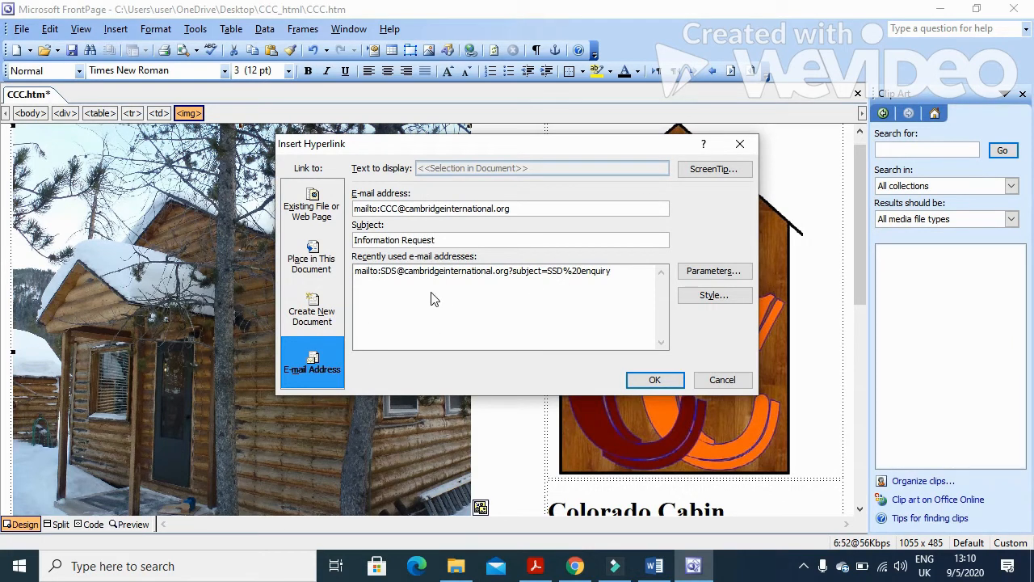
{"action": "left_click", "coordinate": [646, 381]}
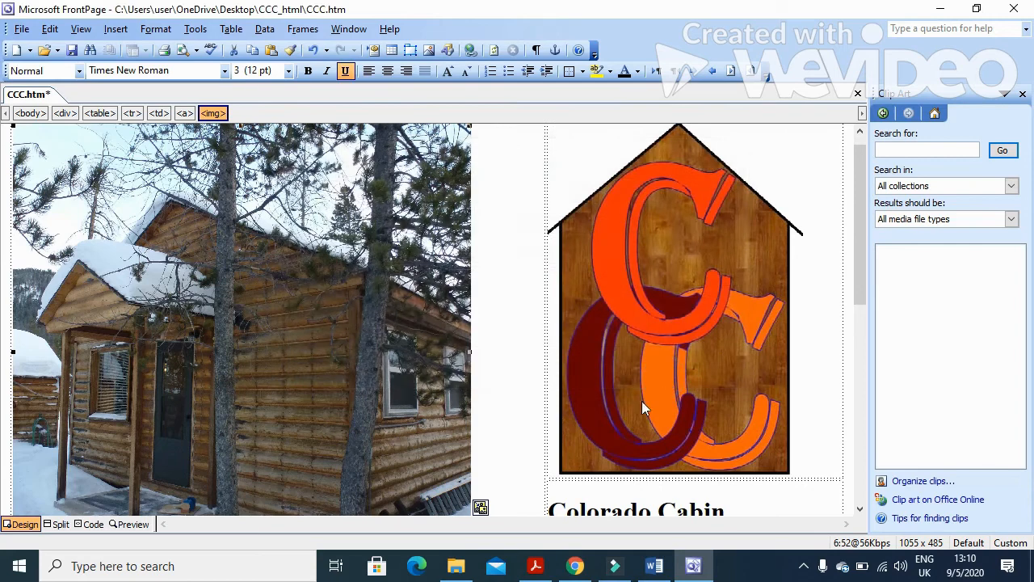
Read question 12 about attaching stylesheet j1832ss.css, then return to the CCC page in FrontPage.
{"action": "left_click", "coordinate": [540, 567]}
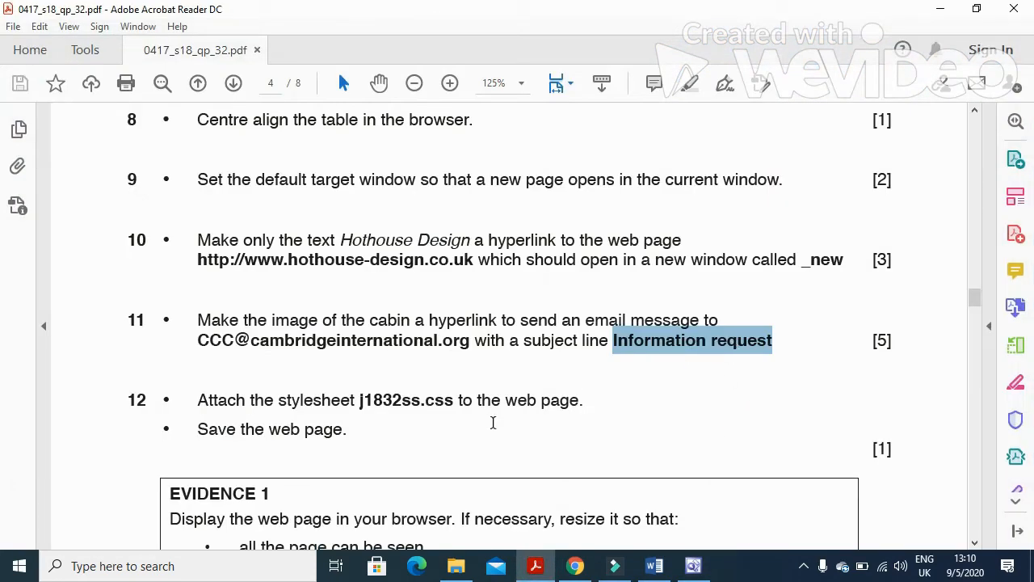
{"action": "scroll", "coordinate": [493, 422], "scroll_direction": "down", "scroll_amount": 1}
{"action": "scroll", "coordinate": [205, 372], "scroll_direction": "down", "scroll_amount": 1}
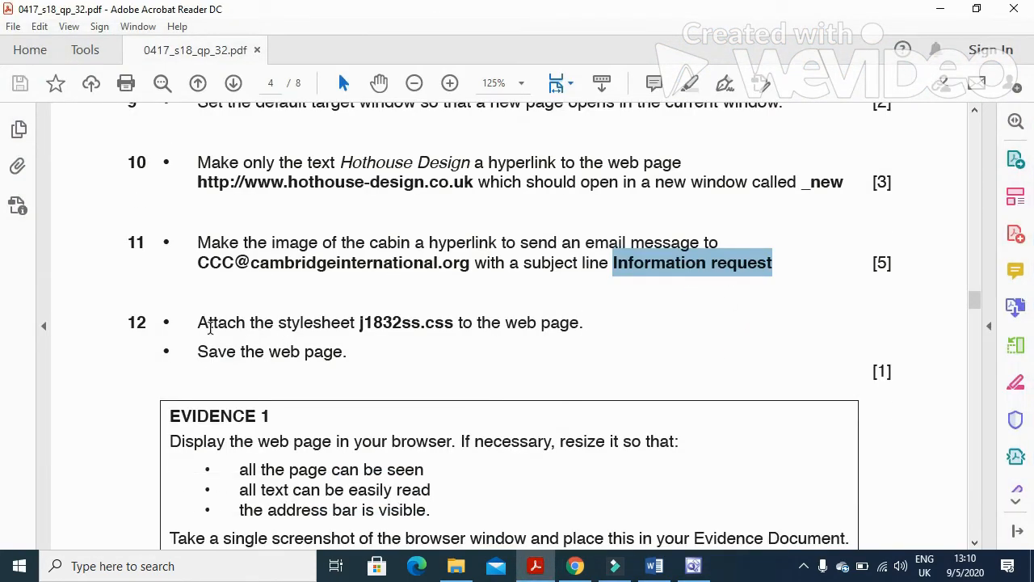
{"action": "scroll", "coordinate": [428, 335], "scroll_direction": "down", "scroll_amount": 1}
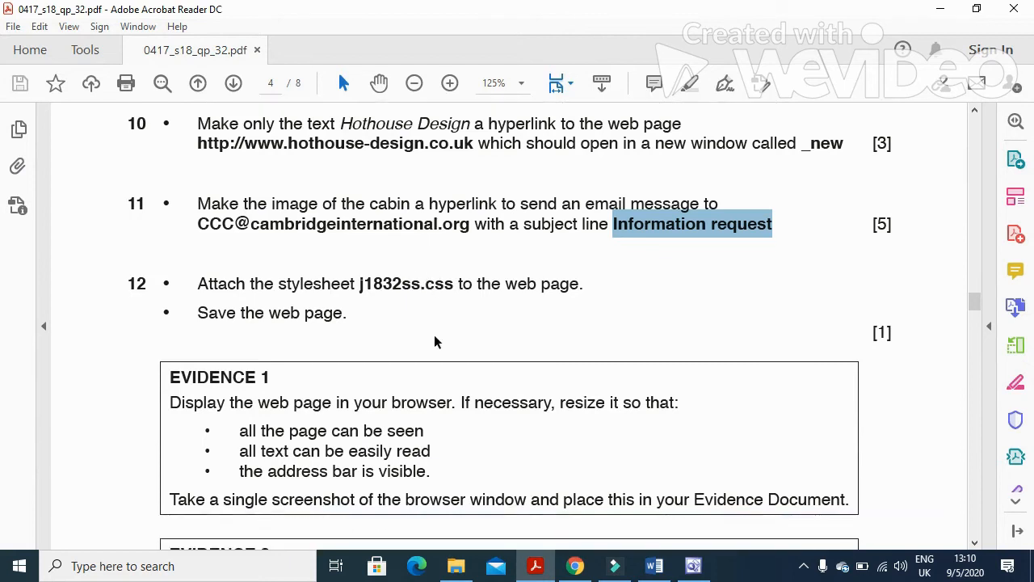
{"action": "left_click_drag", "start_coordinate": [359, 287], "coordinate": [421, 285]}
{"action": "left_click", "coordinate": [534, 568]}
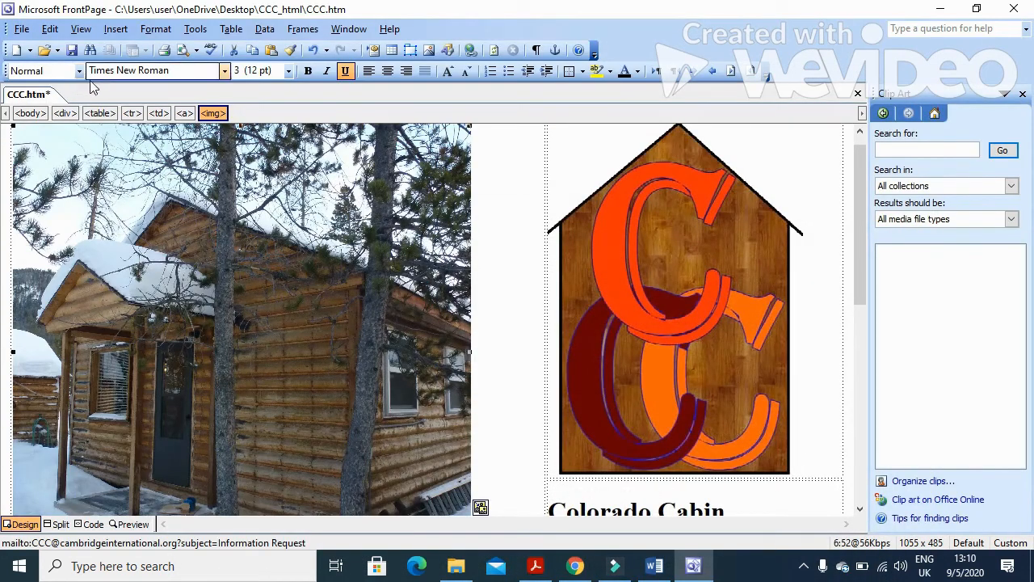
{"action": "left_click", "coordinate": [156, 29]}
Link CCC.htm to the j1832ss.css stylesheet from the Desktop's CCC_html folder.
{"action": "left_click", "coordinate": [194, 177]}
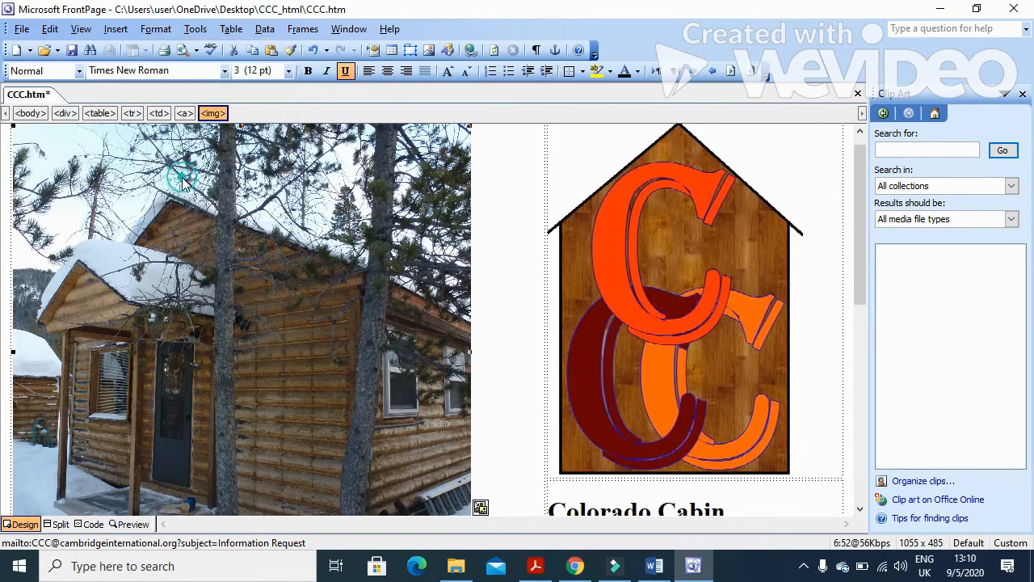
{"action": "left_click", "coordinate": [624, 233]}
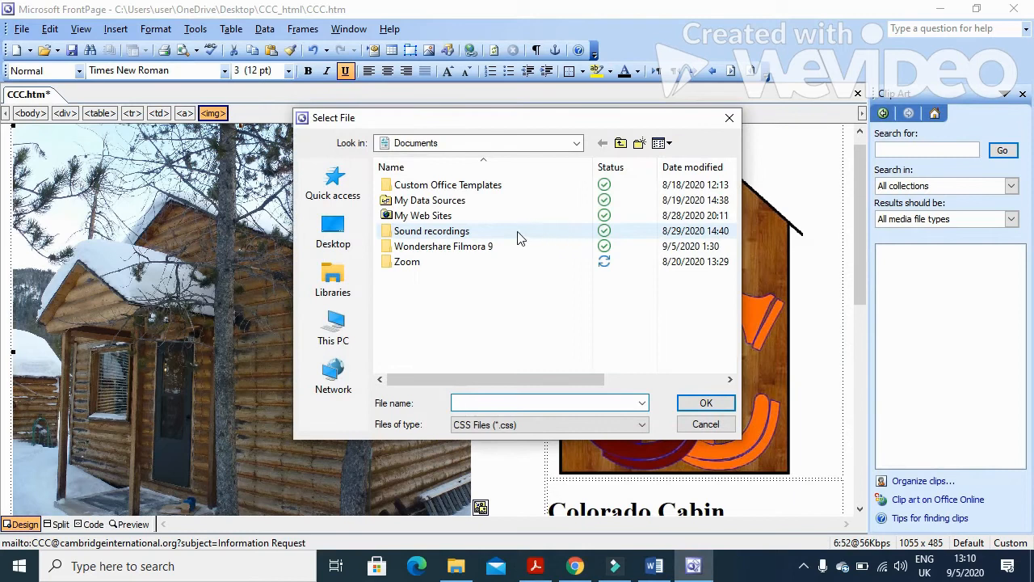
{"action": "left_click", "coordinate": [332, 230]}
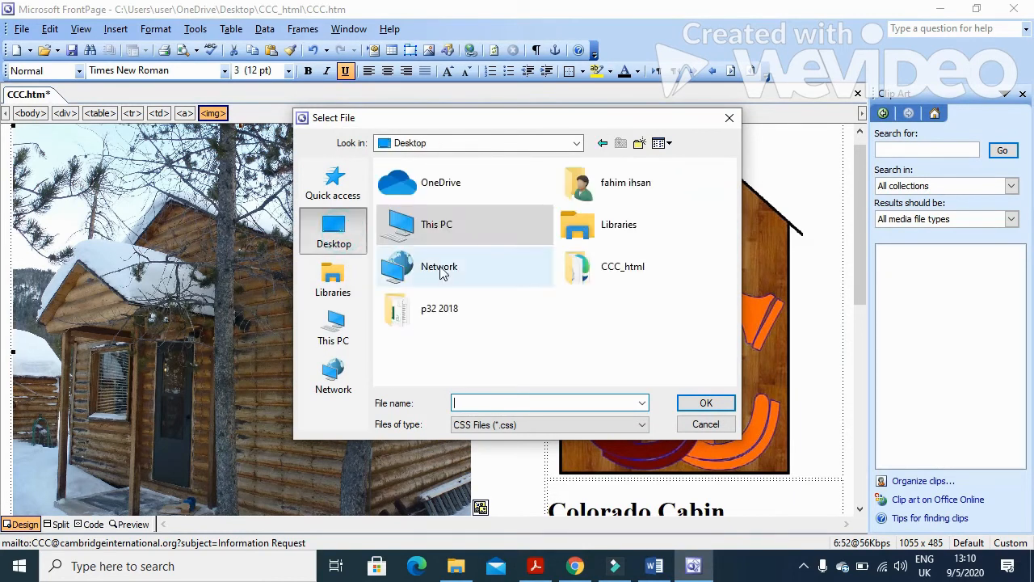
{"action": "double_click", "coordinate": [615, 267]}
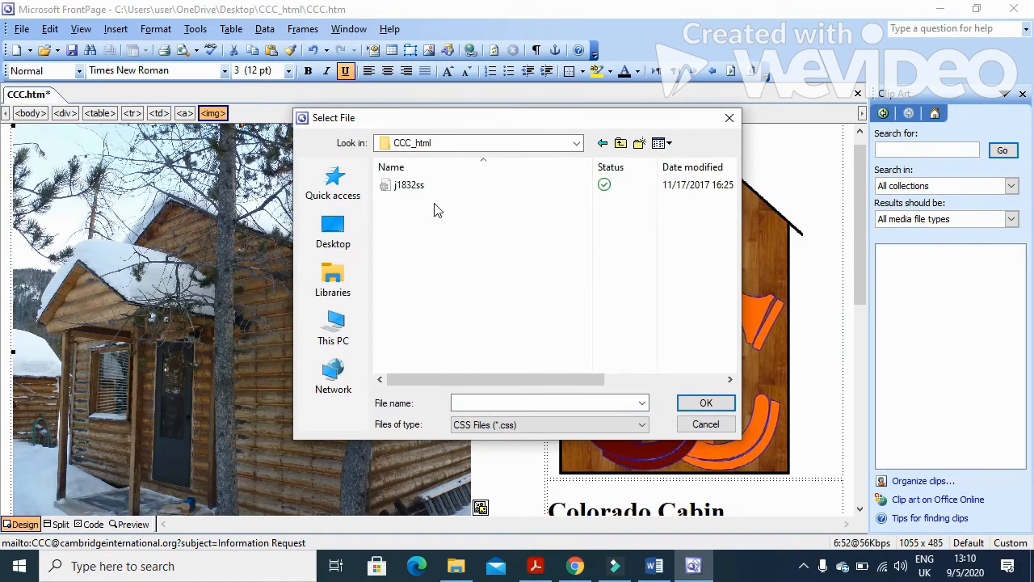
{"action": "left_click", "coordinate": [412, 185]}
{"action": "left_click", "coordinate": [700, 402]}
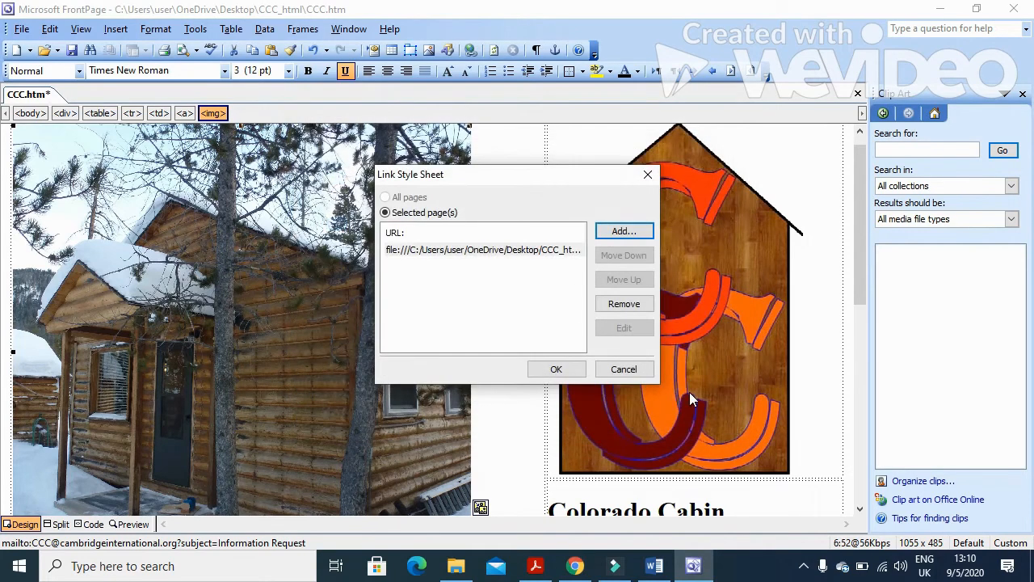
{"action": "left_click", "coordinate": [575, 373]}
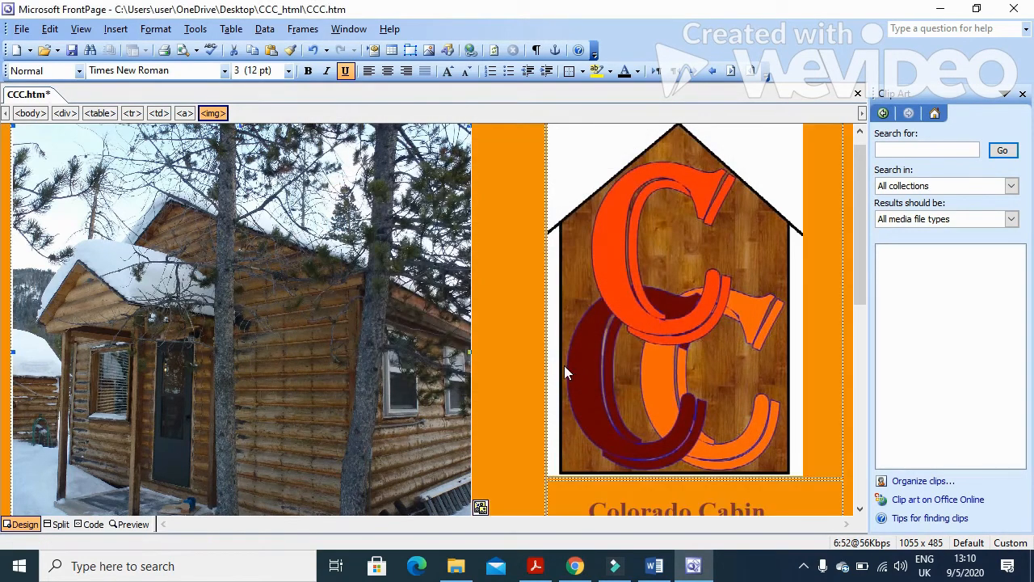
Scroll the exam paper down to the Evidence section, then save CCC.htm in FrontPage.
{"action": "left_click", "coordinate": [534, 565]}
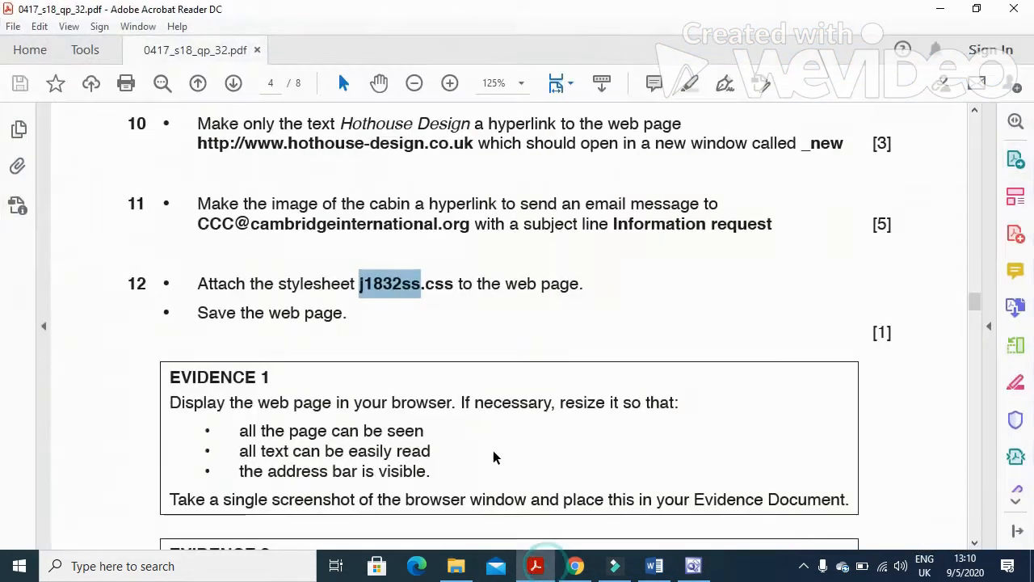
{"action": "scroll", "coordinate": [488, 440], "scroll_direction": "down", "scroll_amount": 2}
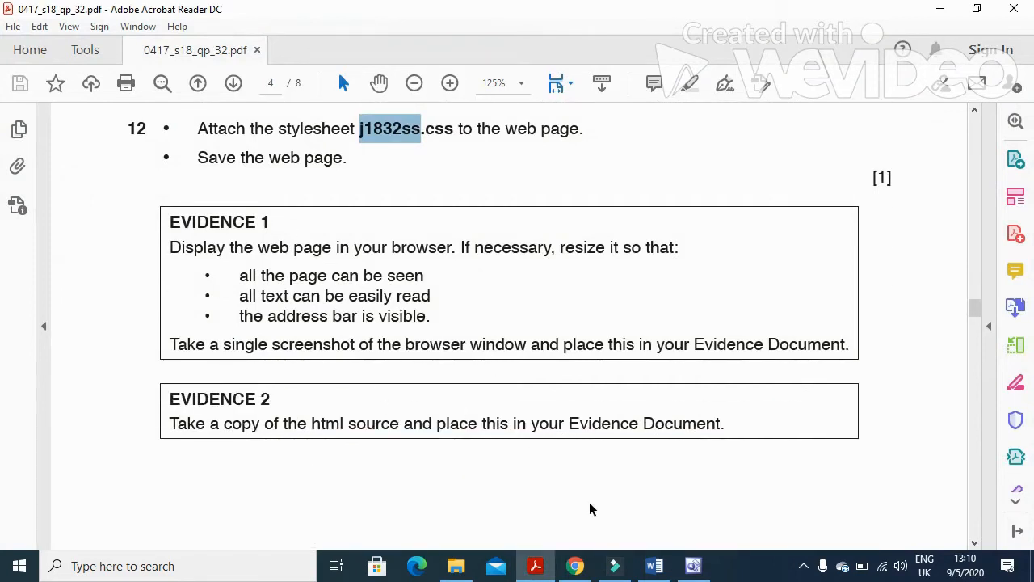
{"action": "left_click", "coordinate": [535, 566]}
{"action": "left_click", "coordinate": [72, 50]}
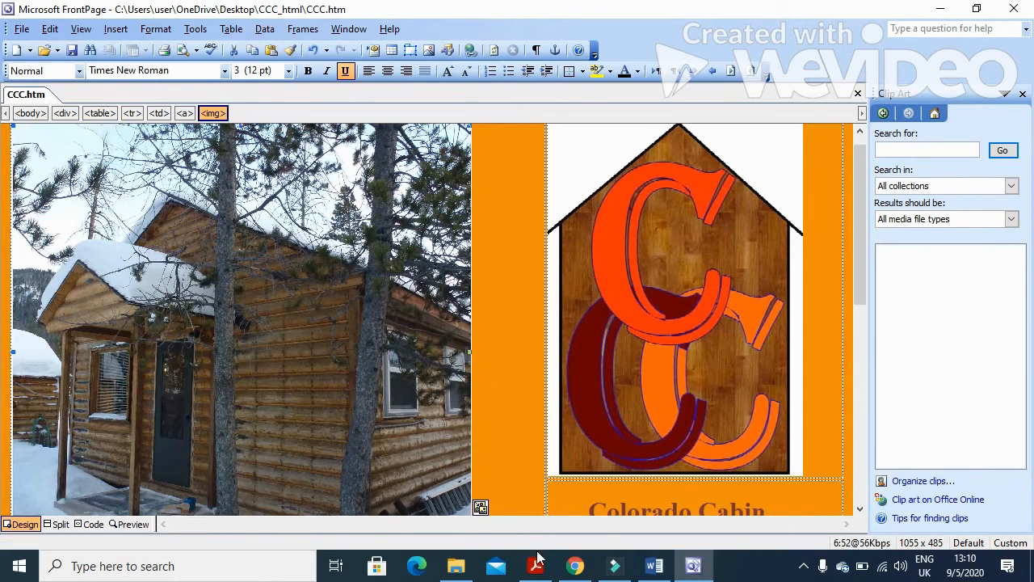
Highlight the Evidence 1 instruction in the exam paper, then minimise Acrobat.
{"action": "left_click", "coordinate": [535, 566]}
{"action": "scroll", "coordinate": [438, 412], "scroll_direction": "down", "scroll_amount": 1}
{"action": "left_click_drag", "start_coordinate": [170, 207], "coordinate": [678, 212]}
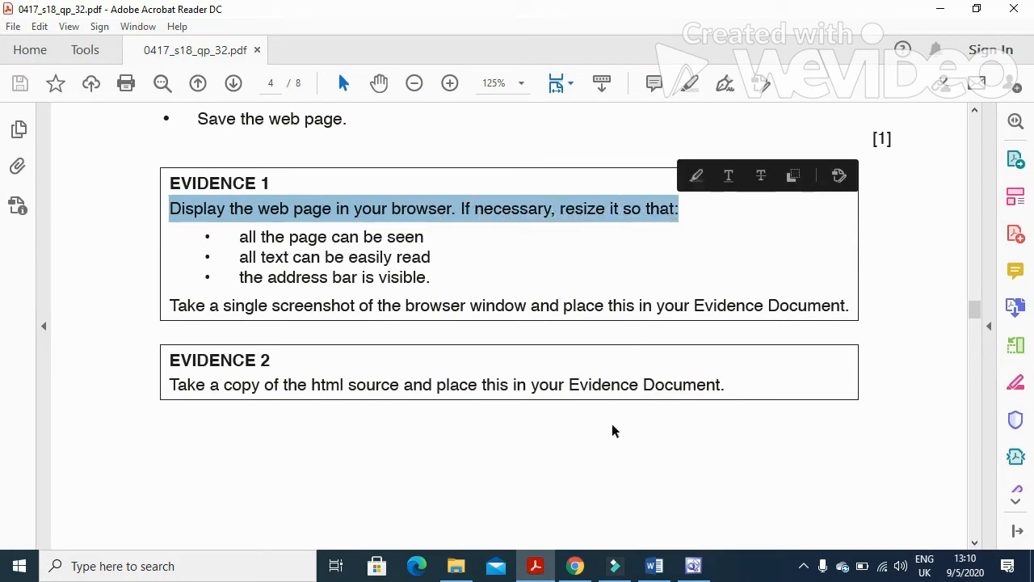
{"action": "left_click", "coordinate": [535, 565]}
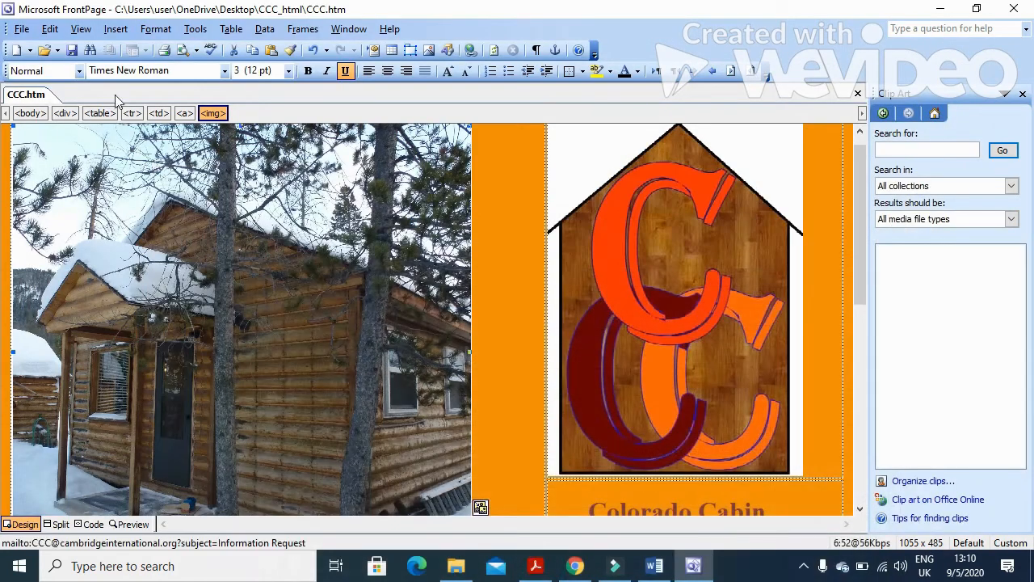
Preview CCC.htm in Internet Explorer, declining recommended settings, then return to Word under Evidence 1.
{"action": "left_click", "coordinate": [22, 28]}
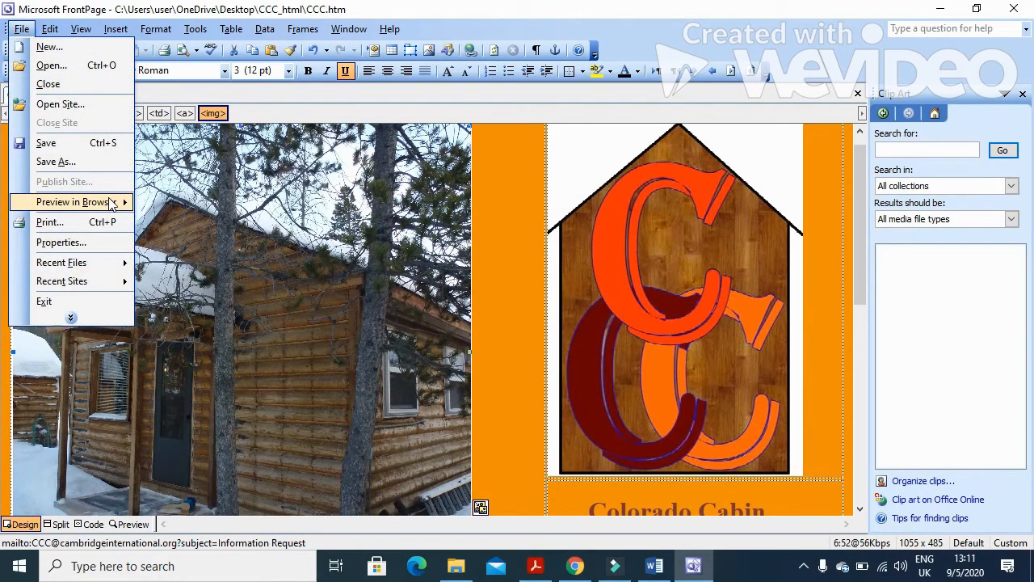
{"action": "mouse_move", "coordinate": [114, 203]}
{"action": "left_click", "coordinate": [234, 204]}
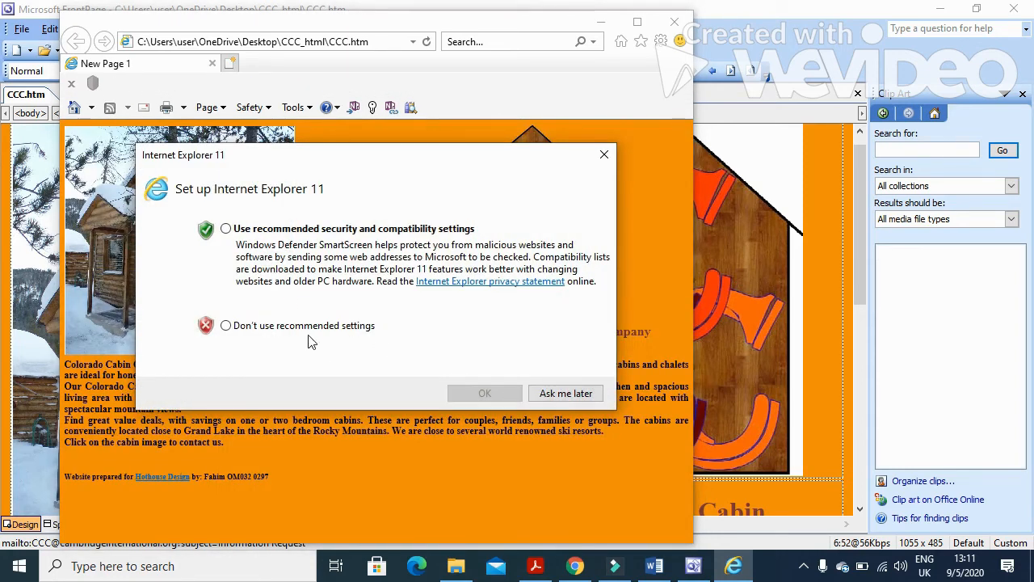
{"action": "left_click", "coordinate": [300, 327]}
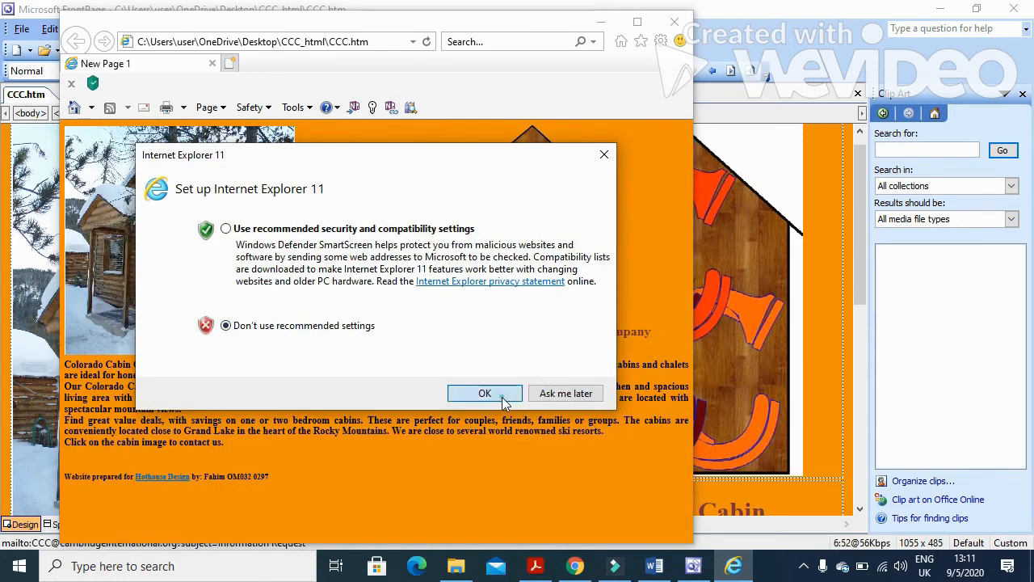
{"action": "left_click", "coordinate": [493, 393]}
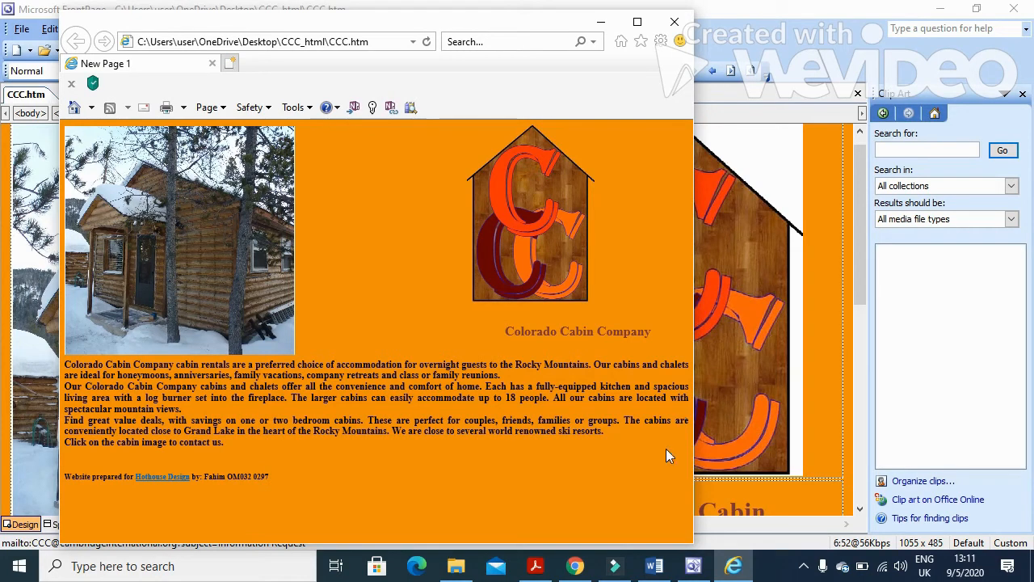
{"action": "left_click", "coordinate": [661, 568]}
{"action": "left_click", "coordinate": [331, 290]}
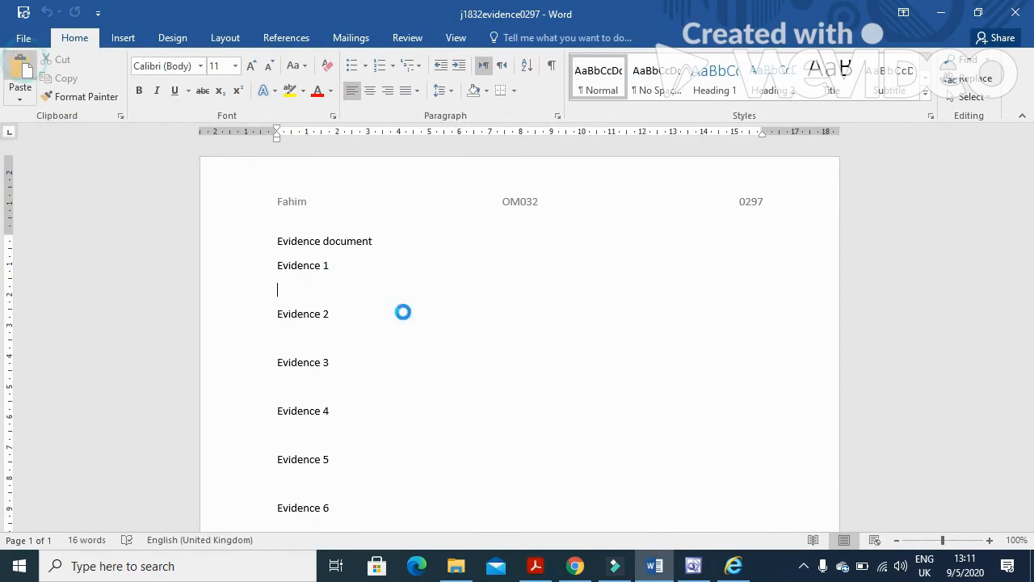
Paste the browser screenshot under Evidence 1 and crop it to the browser window.
{"action": "key", "text": "ctrl+v"}
{"action": "left_click", "coordinate": [491, 358]}
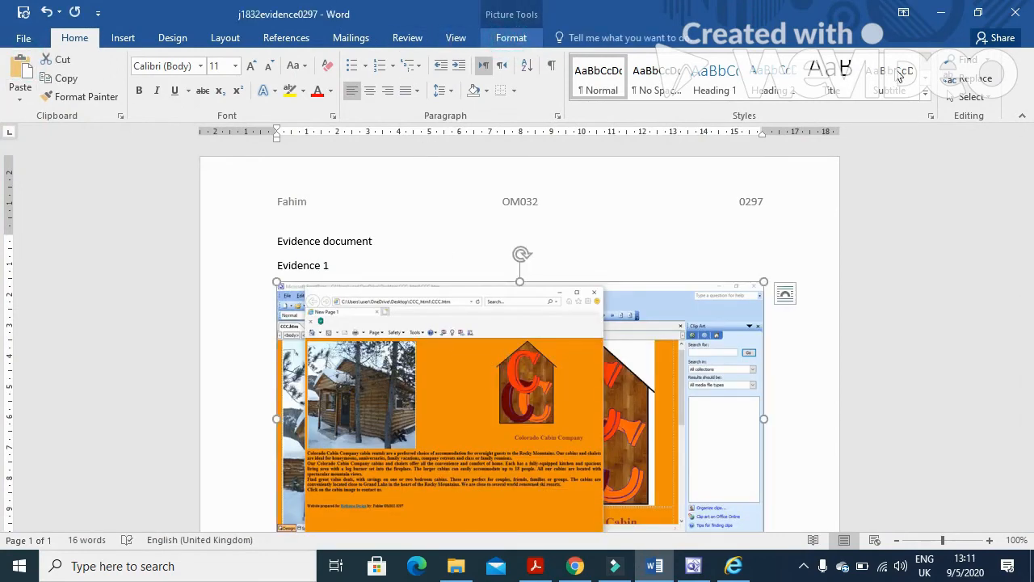
{"action": "left_click", "coordinate": [846, 77]}
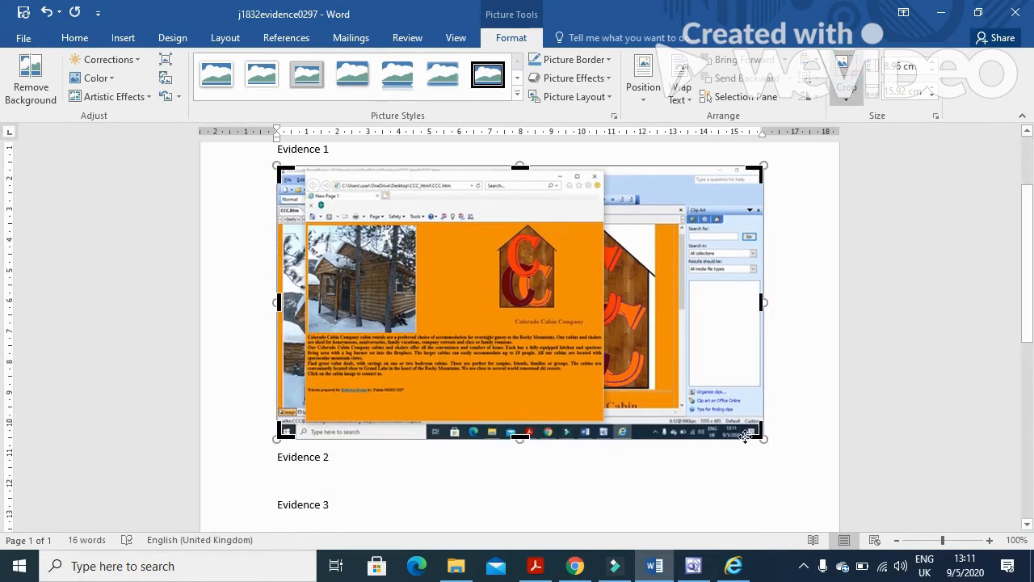
{"action": "left_click_drag", "start_coordinate": [759, 434], "coordinate": [601, 420]}
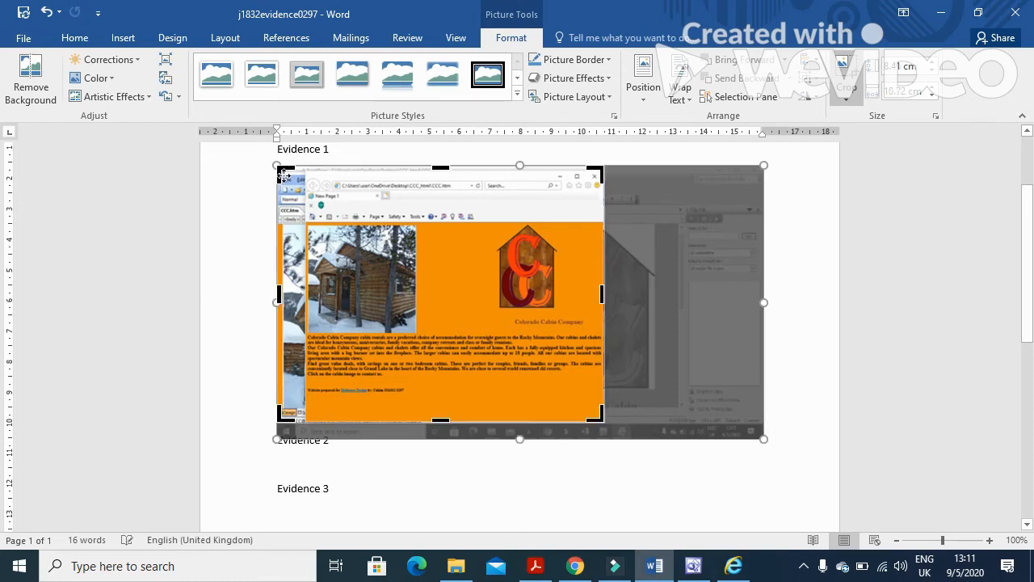
{"action": "left_click_drag", "start_coordinate": [280, 171], "coordinate": [305, 171]}
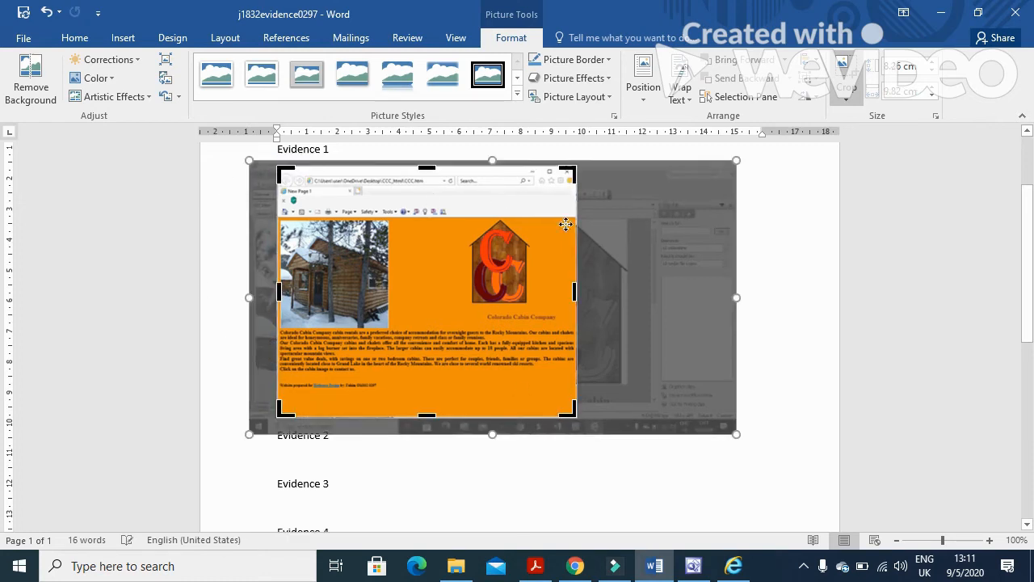
{"action": "left_click", "coordinate": [787, 273]}
Enlarge the cropped screenshot to page width, then scroll the exam PDF to Evidence 2.
{"action": "left_click", "coordinate": [473, 297]}
{"action": "left_click_drag", "start_coordinate": [577, 418], "coordinate": [716, 474]}
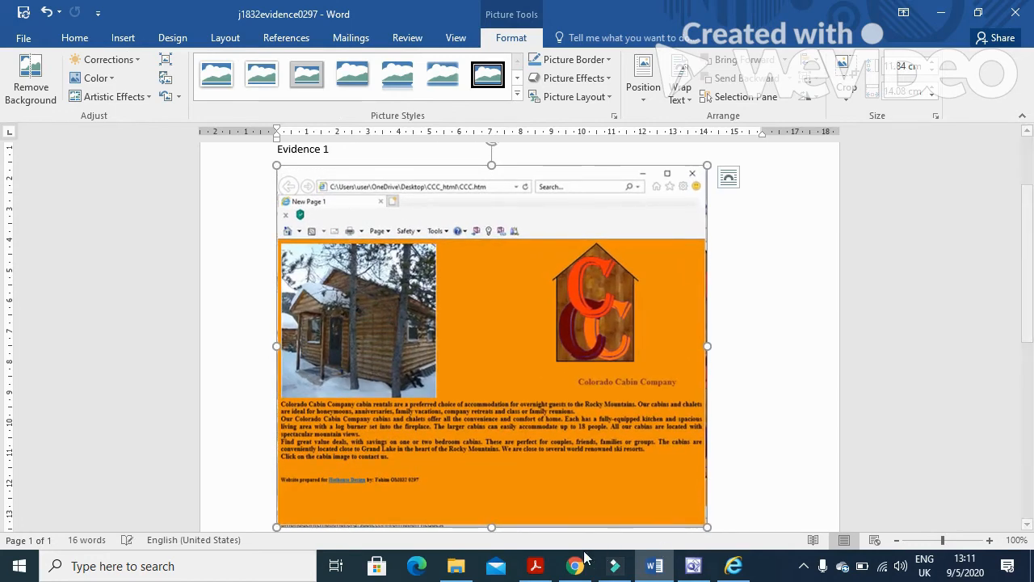
{"action": "left_click", "coordinate": [540, 568]}
{"action": "scroll", "coordinate": [562, 396], "scroll_direction": "down", "scroll_amount": 2}
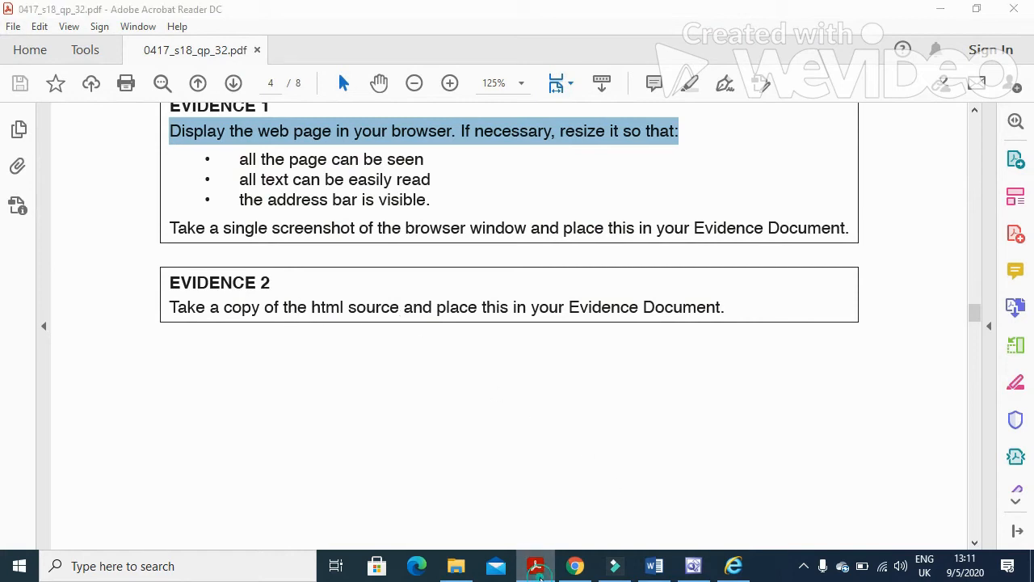
Select all of CCC.htm's HTML source in FrontPage's Code view.
{"action": "left_click", "coordinate": [654, 565]}
{"action": "left_click", "coordinate": [693, 566]}
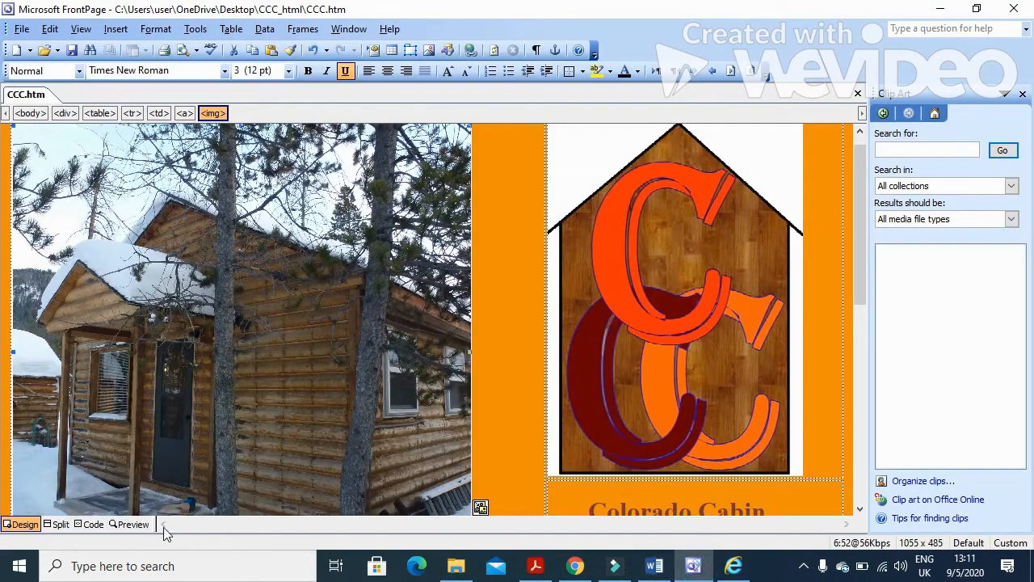
{"action": "left_click", "coordinate": [93, 524]}
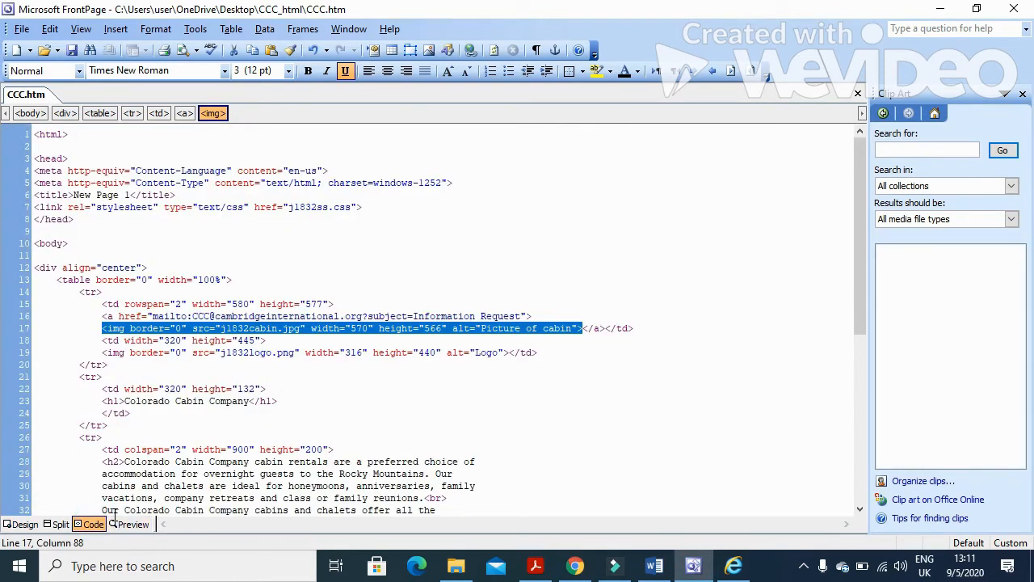
{"action": "key", "text": "ctrl+a"}
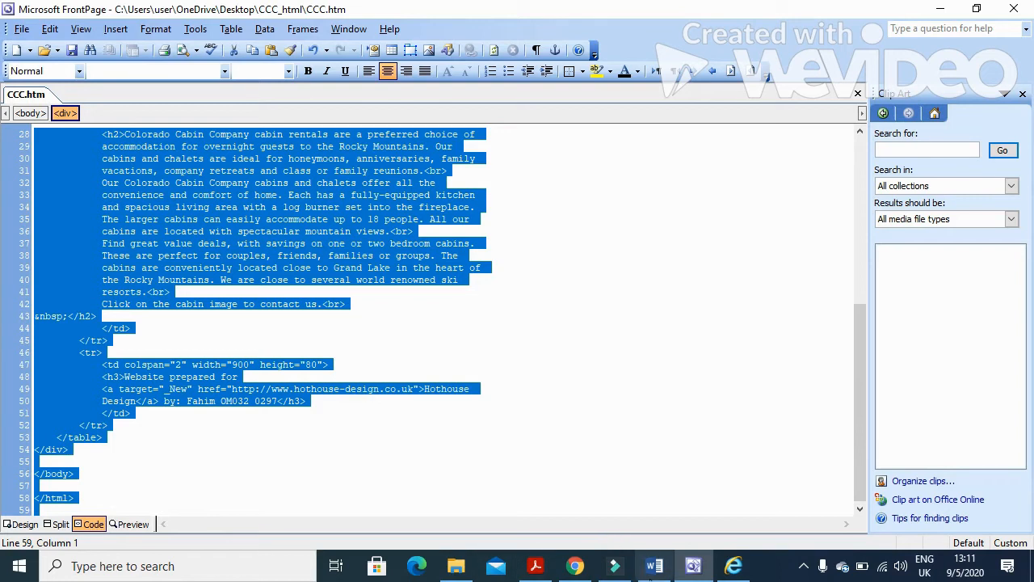
Paste the HTML source under Evidence 2 in Word, then scroll the exam PDF to question 13.
{"action": "left_click", "coordinate": [655, 565]}
{"action": "scroll", "coordinate": [503, 393], "scroll_direction": "down", "scroll_amount": 8}
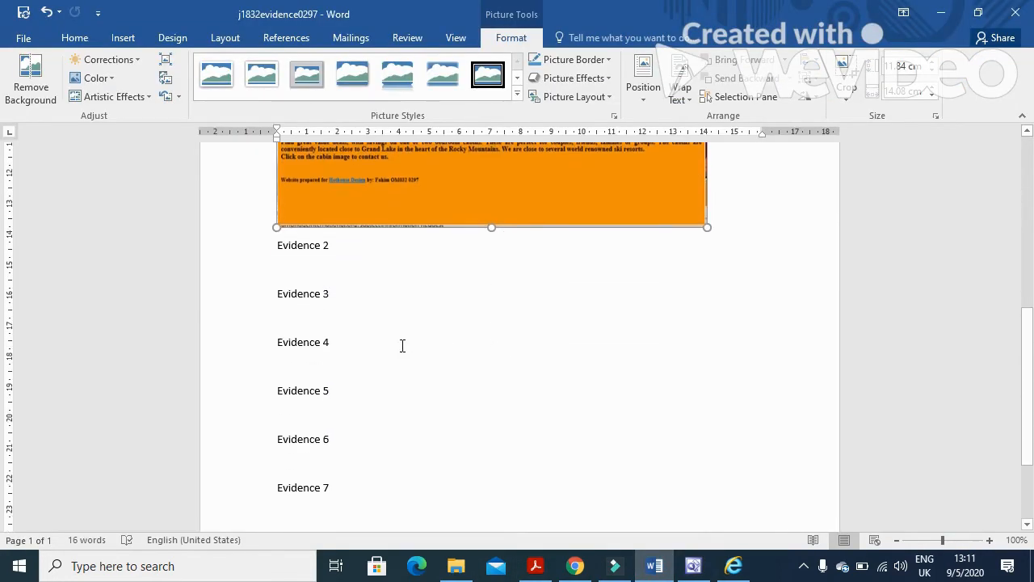
{"action": "left_click", "coordinate": [307, 257]}
{"action": "left_click", "coordinate": [20, 81]}
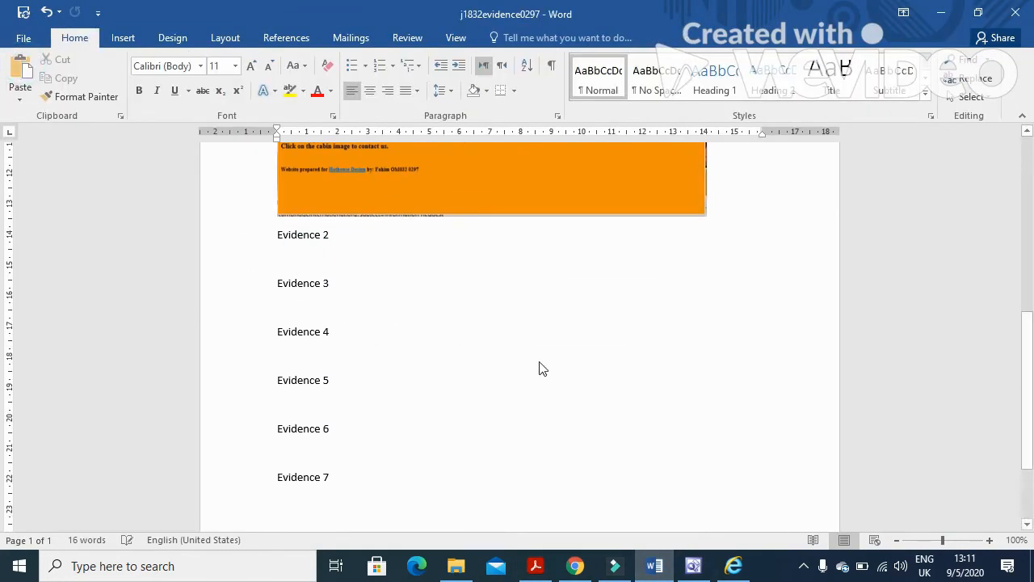
{"action": "left_click", "coordinate": [535, 565]}
{"action": "scroll", "coordinate": [549, 411], "scroll_direction": "down", "scroll_amount": 4}
{"action": "scroll", "coordinate": [549, 404], "scroll_direction": "down", "scroll_amount": 4}
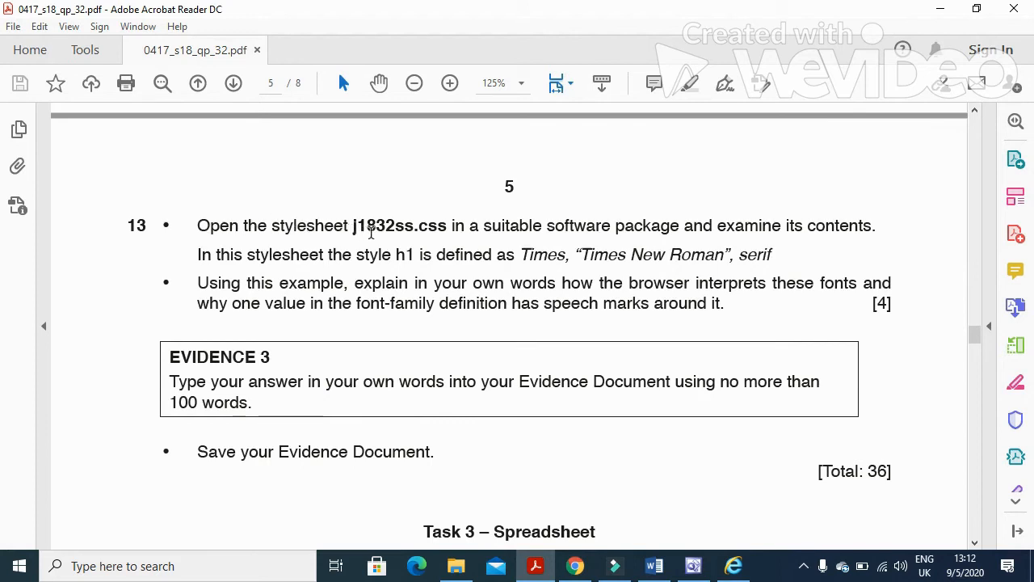
Highlight question 13's j1832ss.css instruction, minimise the PDF and return to FrontPage.
{"action": "left_click_drag", "start_coordinate": [352, 226], "coordinate": [877, 231]}
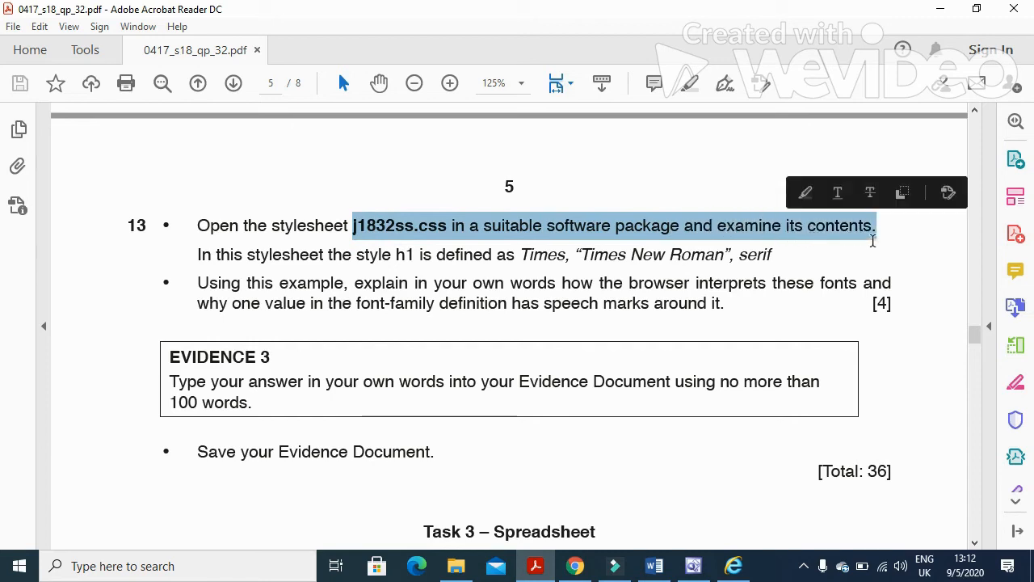
{"action": "left_click", "coordinate": [547, 567]}
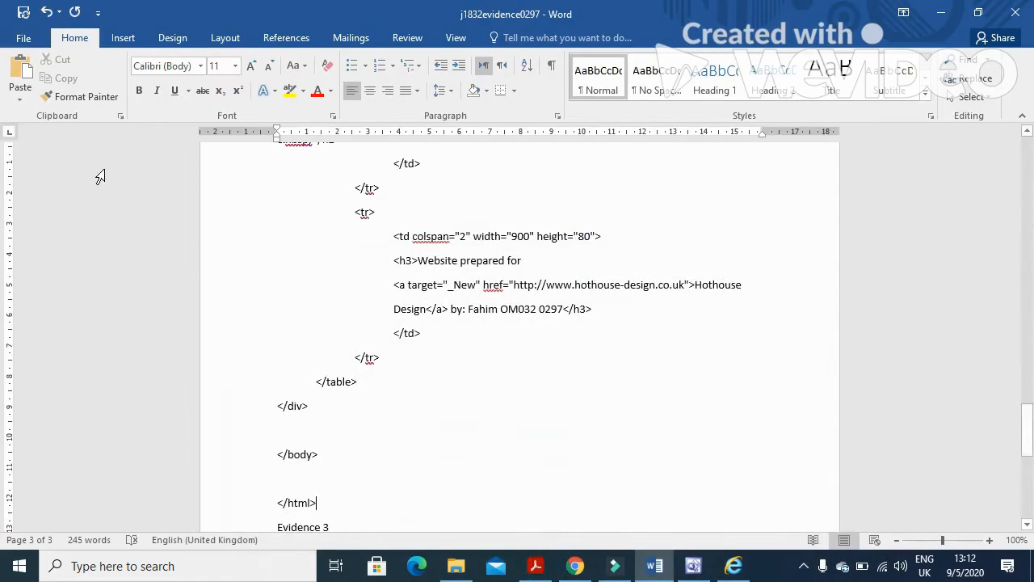
{"action": "left_click", "coordinate": [694, 568]}
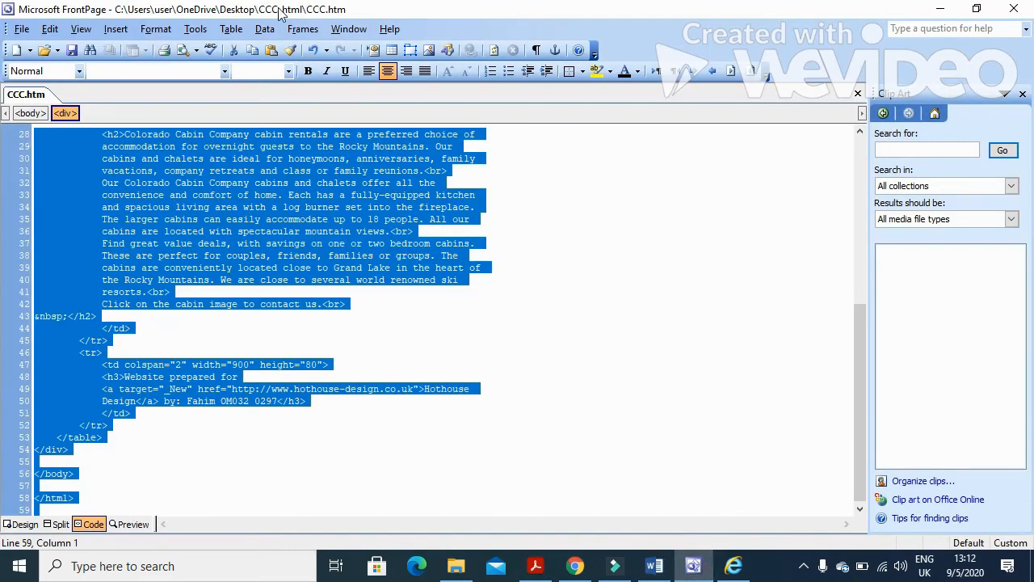
Open j1832ss.css from the CCC_html folder in FrontPage, then bring up the exam PDF.
{"action": "left_click", "coordinate": [141, 30]}
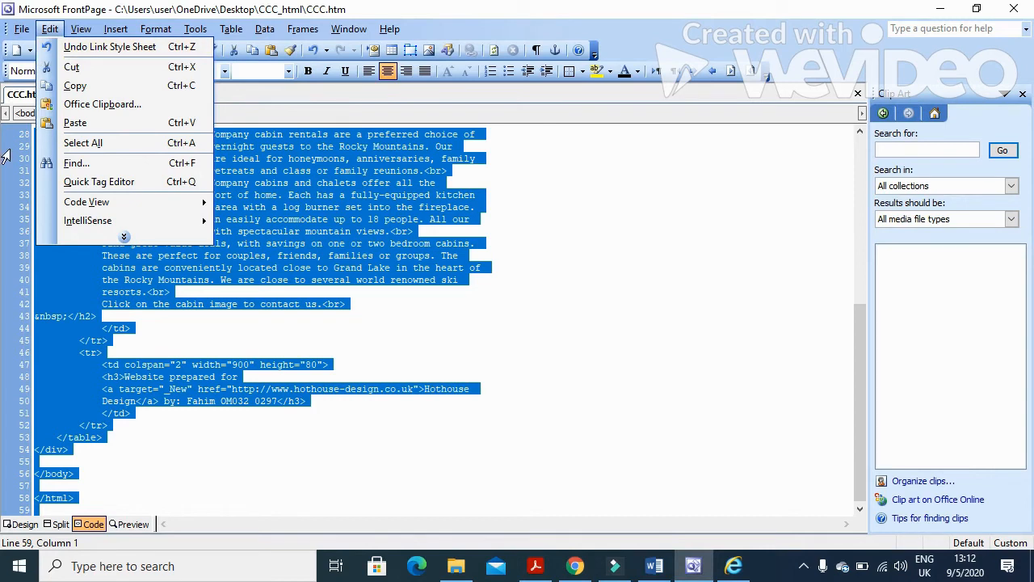
{"action": "left_click", "coordinate": [7, 66]}
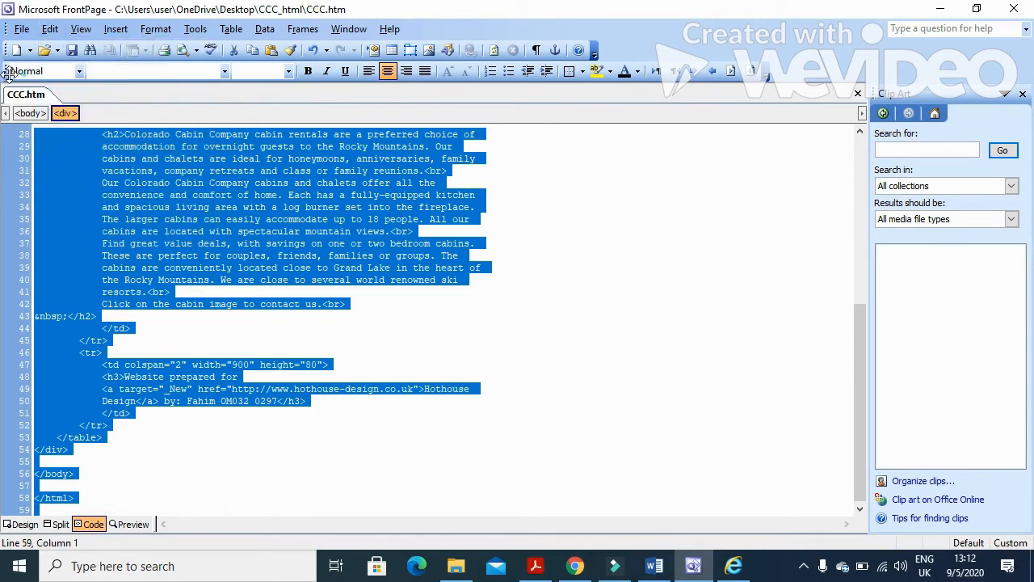
{"action": "left_click", "coordinate": [45, 50]}
{"action": "left_click", "coordinate": [391, 226]}
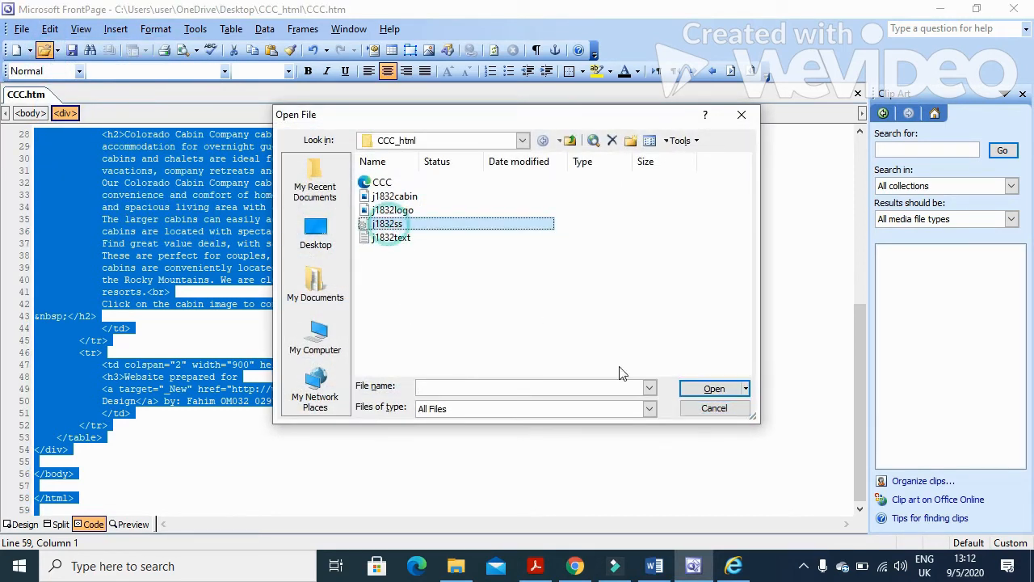
{"action": "left_click", "coordinate": [697, 388]}
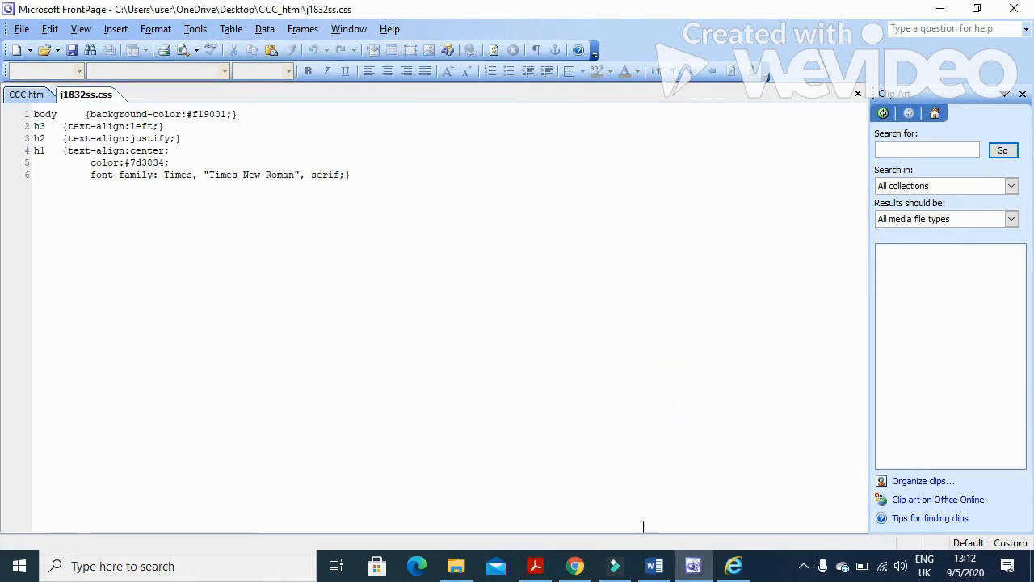
{"action": "left_click", "coordinate": [535, 566]}
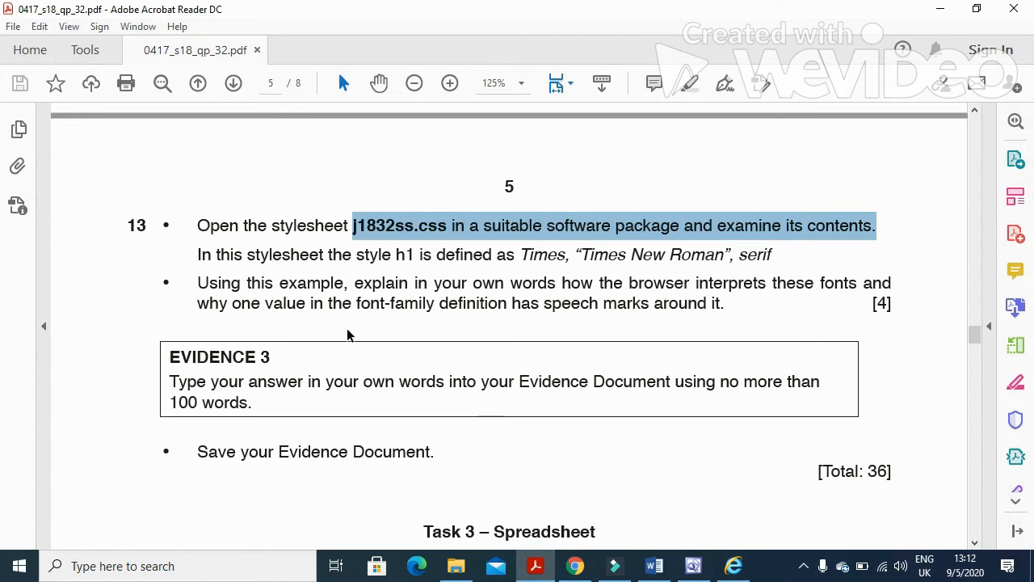
Highlight the h1 definition and font-family question lines, then return to j1832ss.css in FrontPage.
{"action": "left_click_drag", "start_coordinate": [196, 261], "coordinate": [773, 261]}
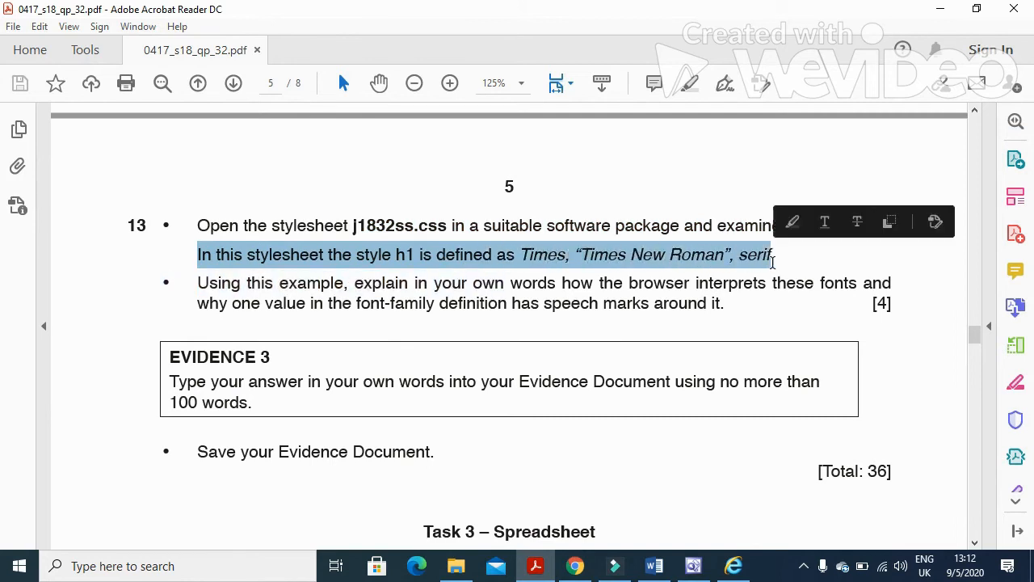
{"action": "left_click_drag", "start_coordinate": [192, 296], "coordinate": [816, 288]}
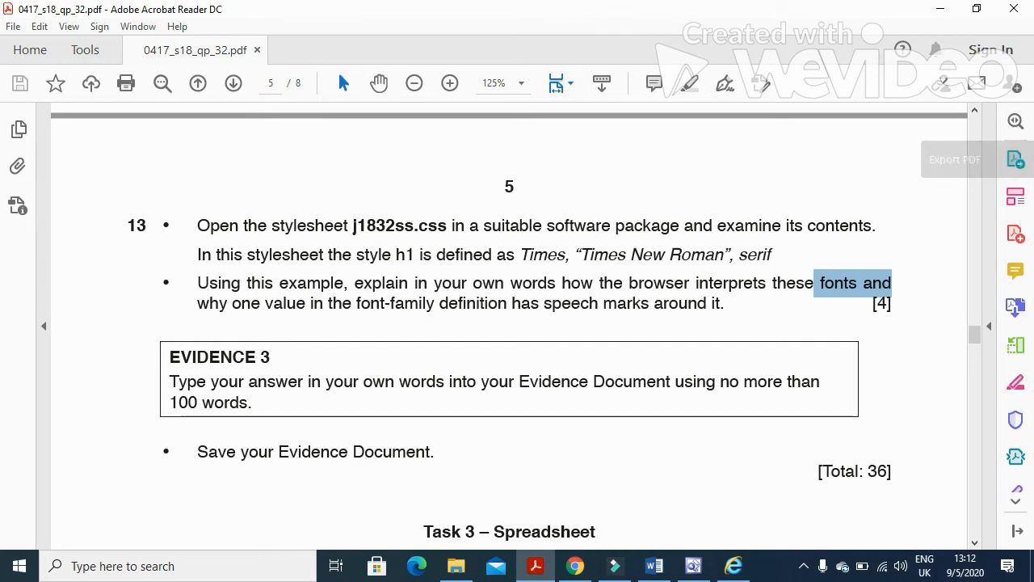
{"action": "left_click", "coordinate": [694, 566]}
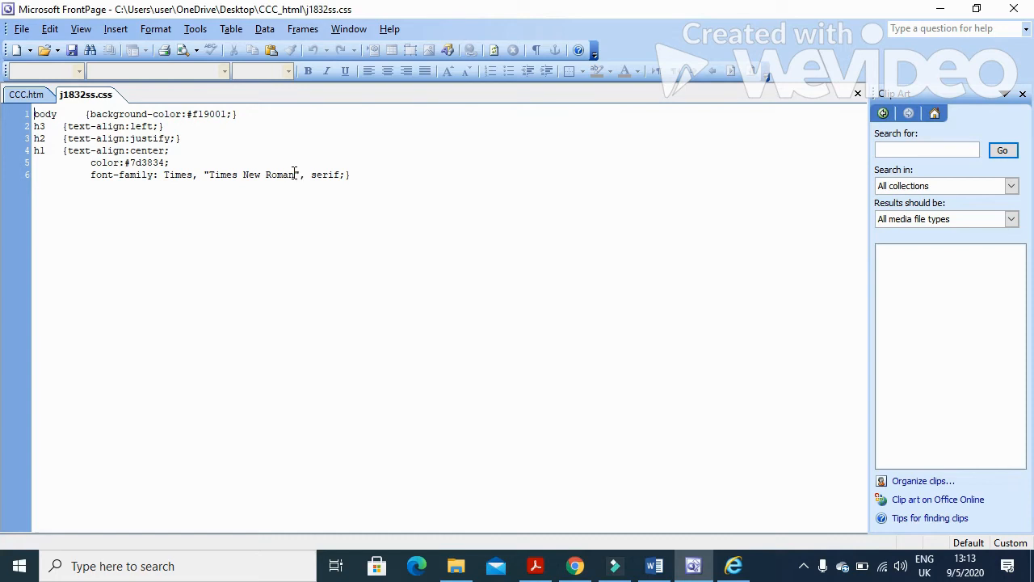
Compare the Times, serif value in line 6 of j1832ss.css against the exam question.
{"action": "left_click", "coordinate": [181, 175]}
{"action": "left_click", "coordinate": [330, 175]}
{"action": "left_click", "coordinate": [535, 564]}
Under Evidence 3, add a dash bullet saying the browser searches available fonts for Times, then begin a second bullet.
{"action": "left_click", "coordinate": [661, 568]}
{"action": "scroll", "coordinate": [480, 422], "scroll_direction": "down", "scroll_amount": 5}
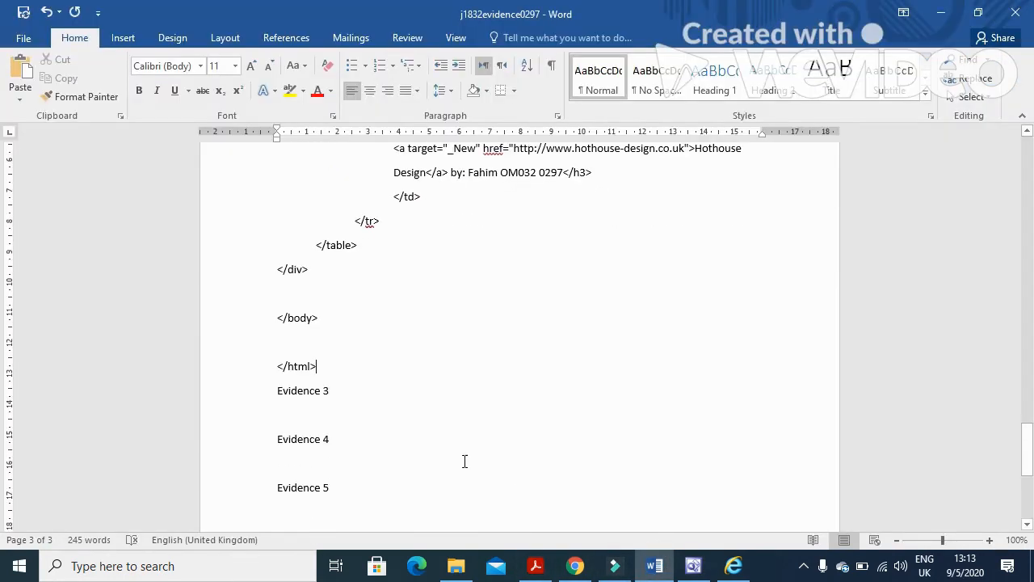
{"action": "left_click", "coordinate": [323, 236]}
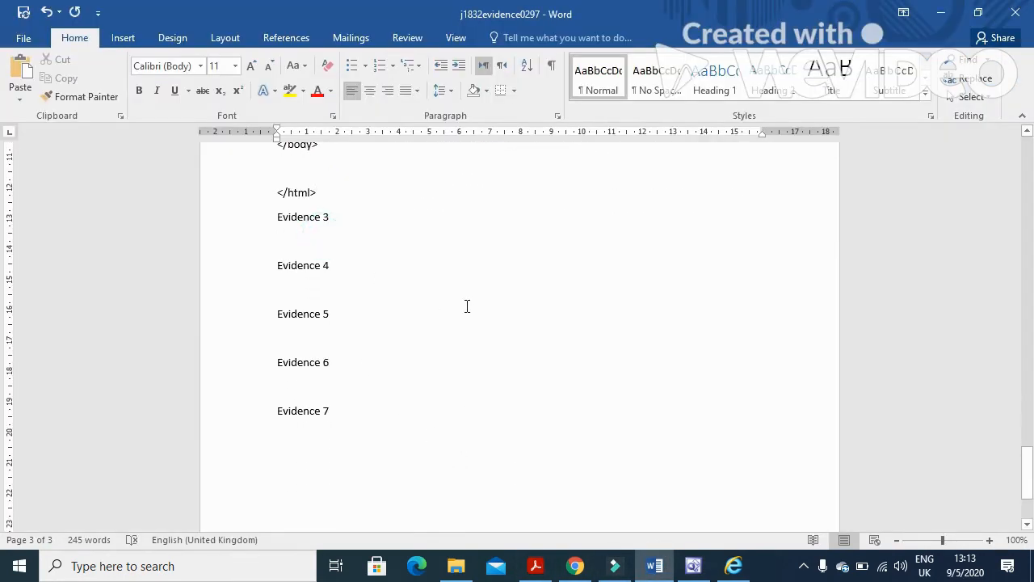
{"action": "type", "text": "- Br"}
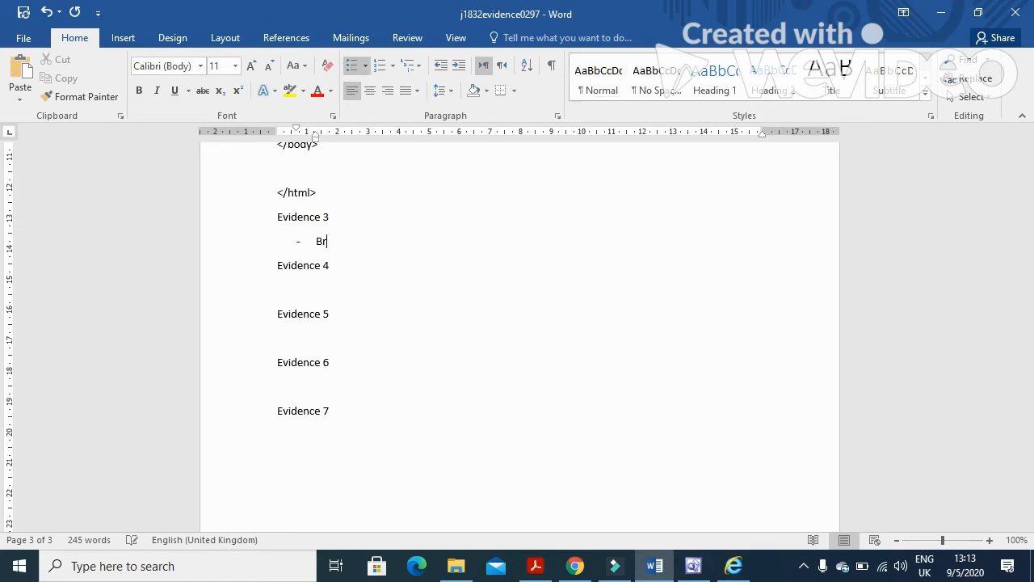
{"action": "type", "text": "owser searches (through"}
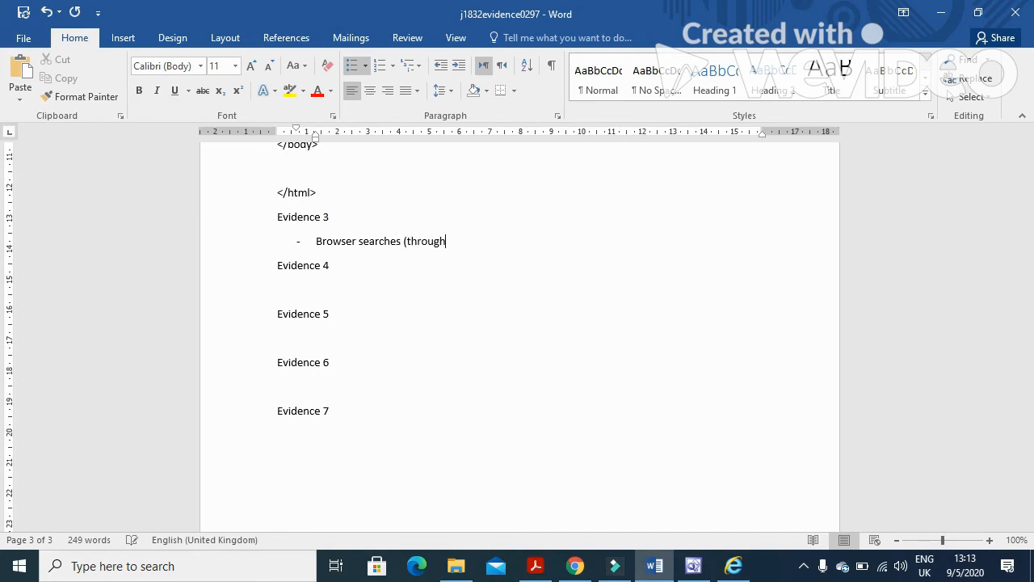
{"action": "type", "text": " avaiaable fonts"}
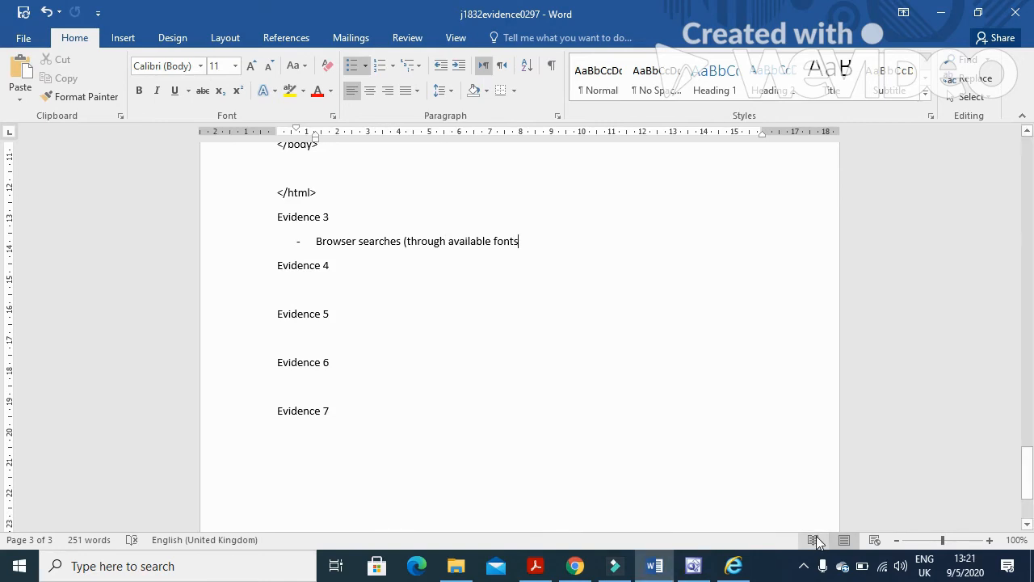
{"action": "type", "text": ")"}
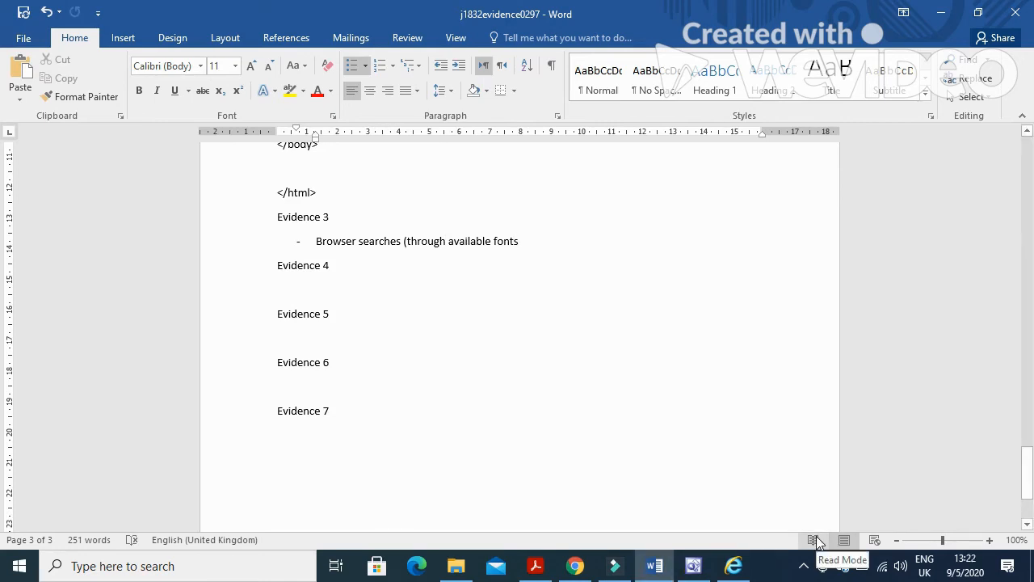
{"action": "type", "text": " FOR"}
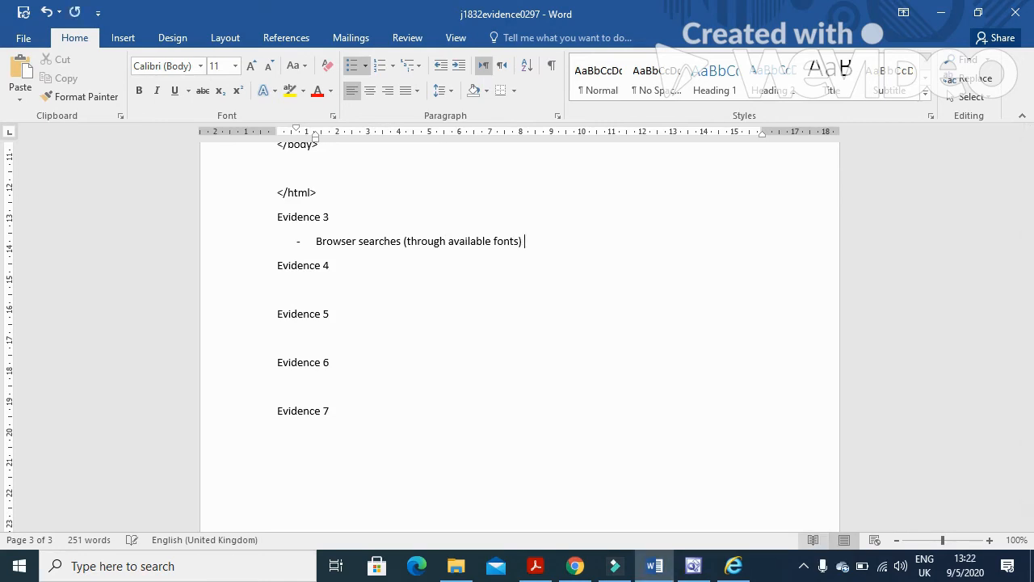
{"action": "type", "text": " THE FONT TIMES "}
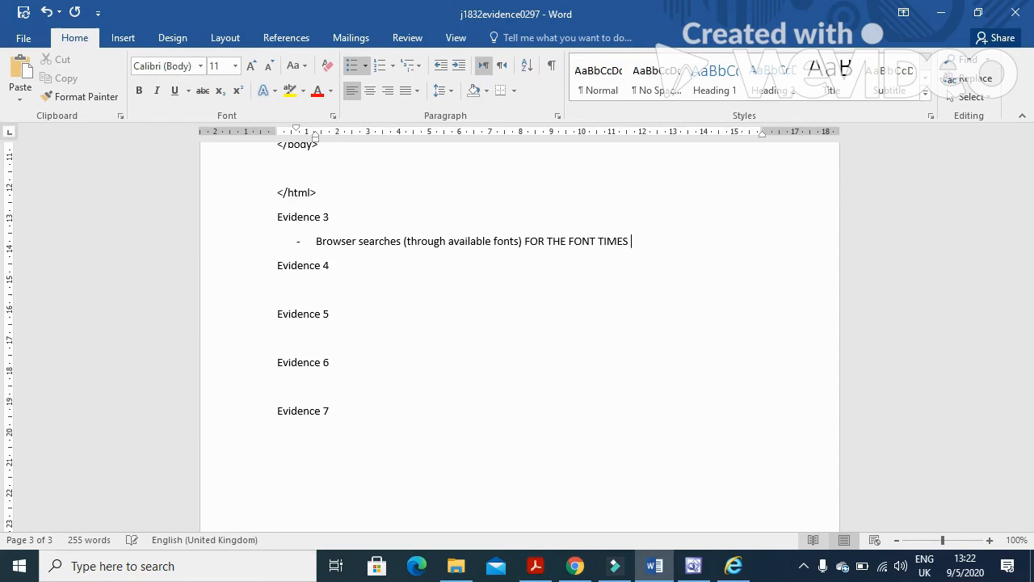
{"action": "type", "text": "(AND IF FOUND IT IS"}
{"action": "type", "text": "D"}
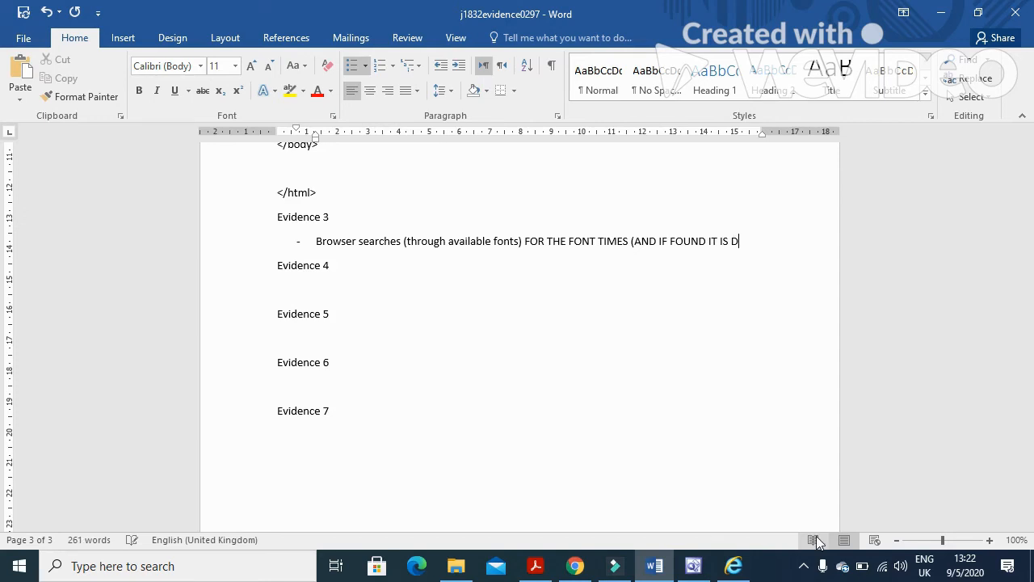
{"action": "type", "text": "isplaye"}
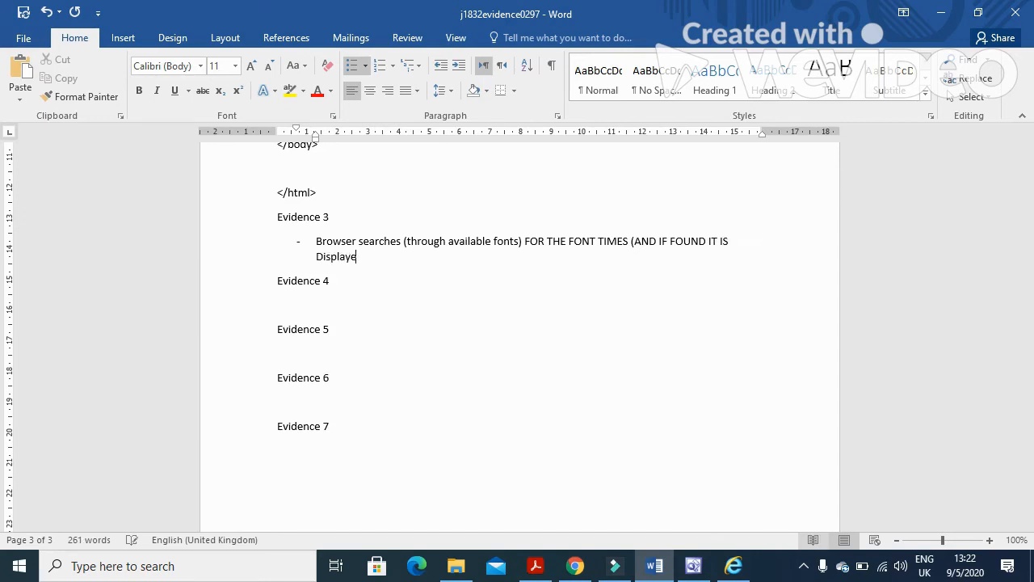
{"action": "type", "text": "d)."}
{"action": "key", "text": "Return"}
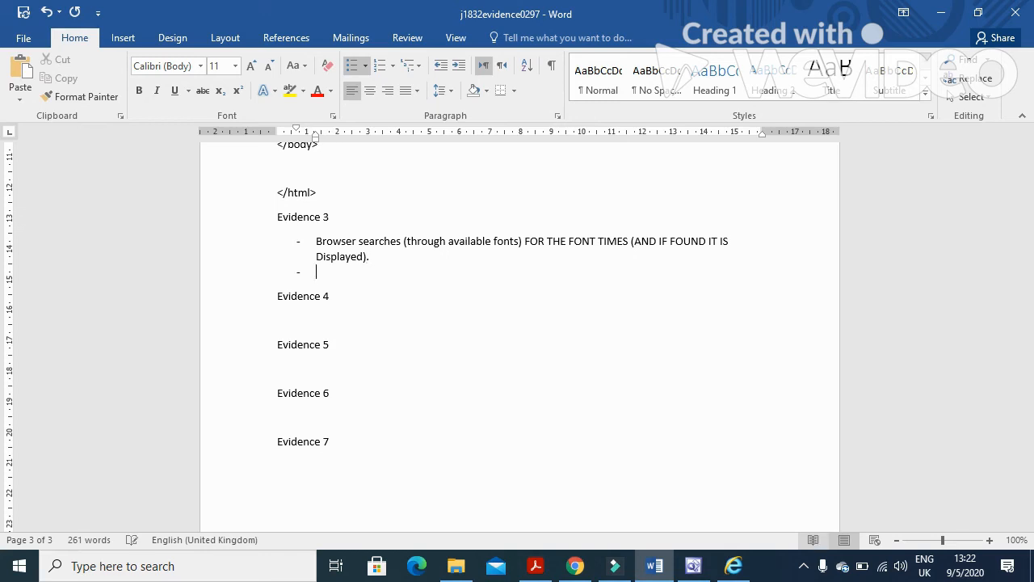
{"action": "type", "text": "If the f"}
{"action": "type", "text": "ont tim"}
{"action": "type", "text": "es is no"}
{"action": "type", "text": "t avaia"}
{"action": "type", "text": "lble"}
Complete the second bullet: if Times is unavailable, the browser searches for "Times New Roman".
{"action": "key", "text": "BackSpace"}
{"action": "type", "text": ", brows"}
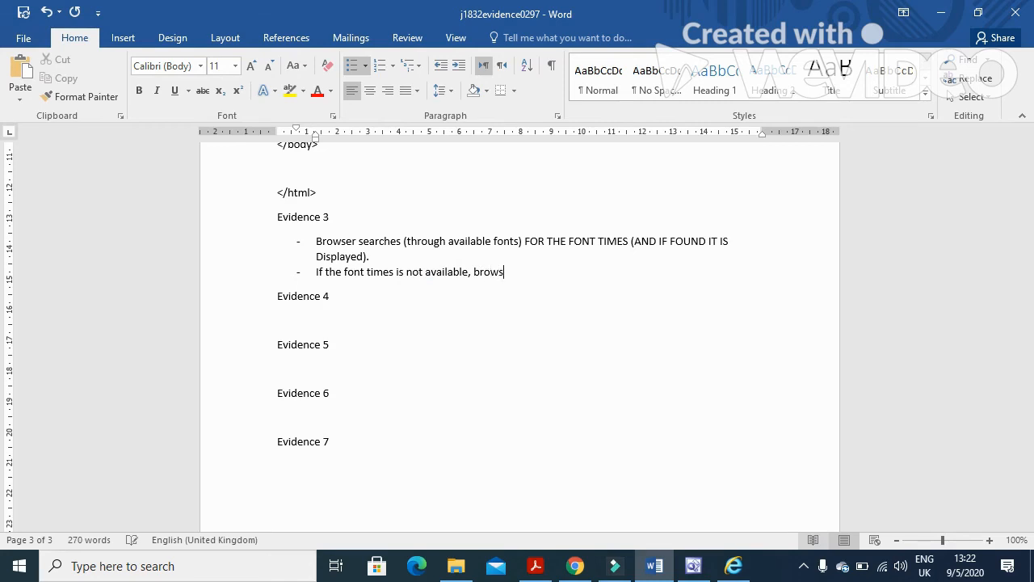
{"action": "type", "text": "er searched"}
{"action": "key", "text": "BackSpace"}
{"action": "type", "text": "s "}
{"action": "type", "text": "for "}
{"action": "type", "text": "\""}
{"action": "type", "text": "Times N"}
{"action": "type", "text": "ew "}
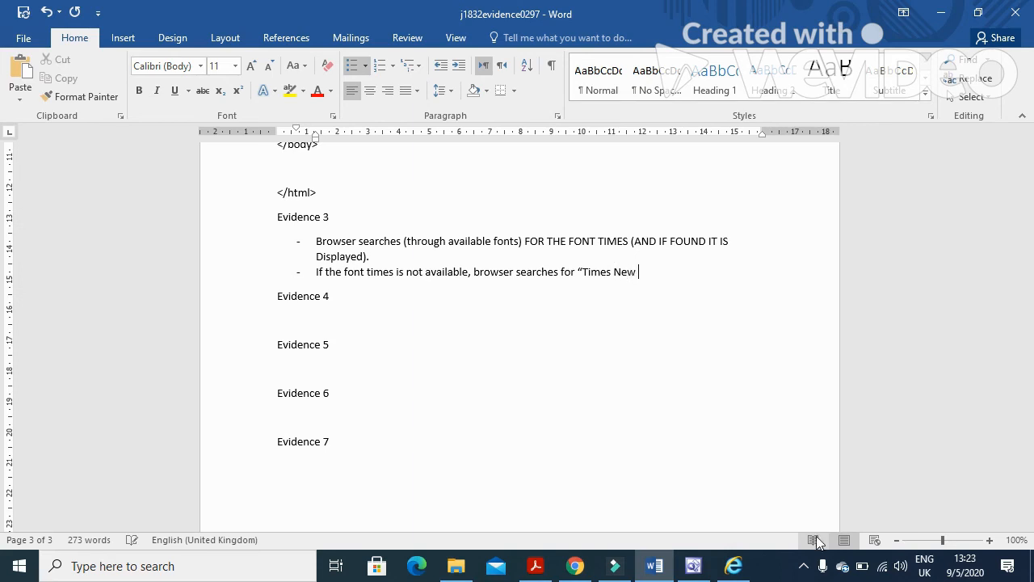
{"action": "type", "text": "Roman"}
{"action": "type", "text": "\""}
Add a third bullet: if neither is available, the browser uses its pre-defined generic font.
{"action": "key", "text": "Return"}
{"action": "type", "text": "If "}
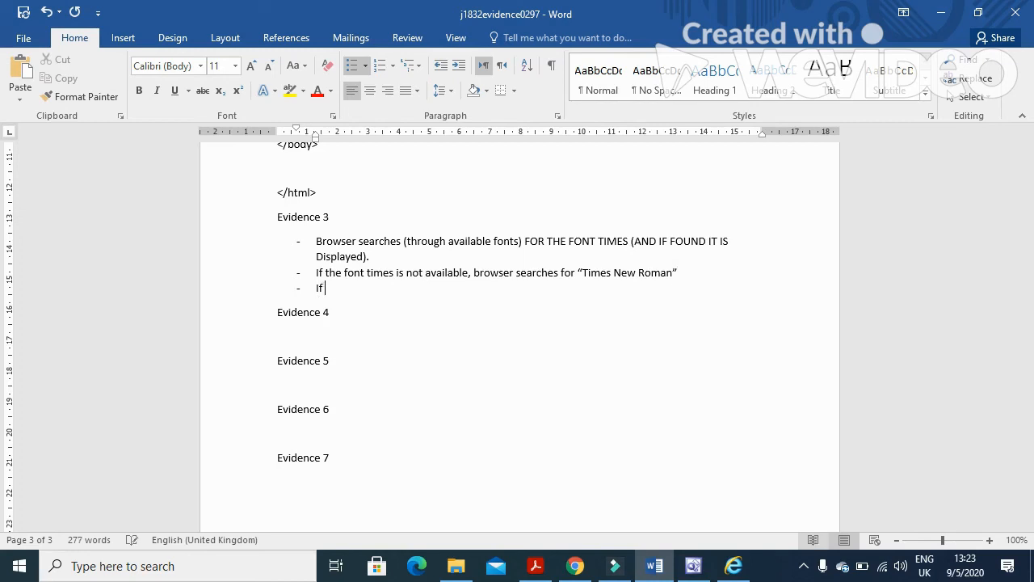
{"action": "type", "text": "neither is available bro"}
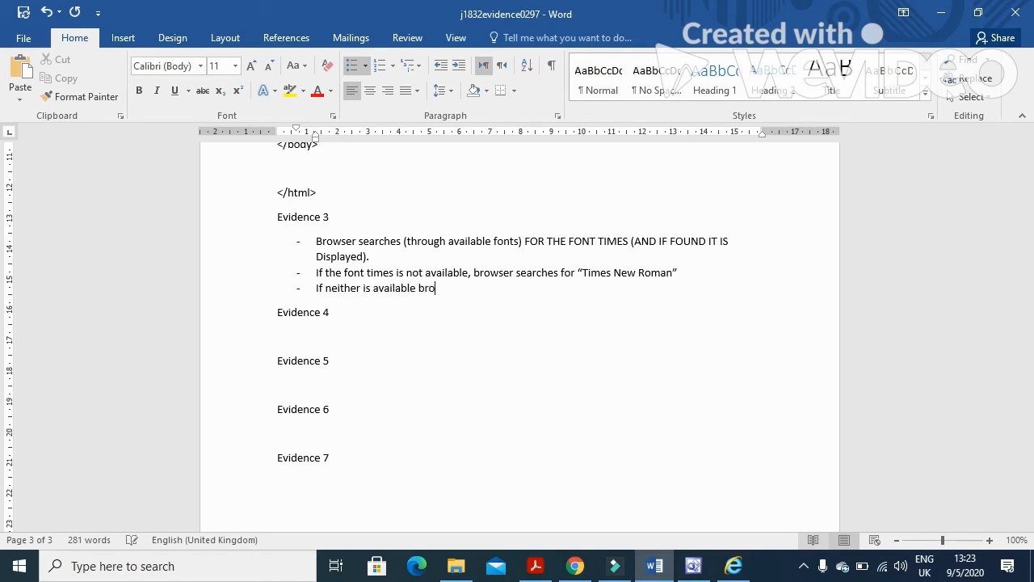
{"action": "type", "text": "wser uses its pre-defined"}
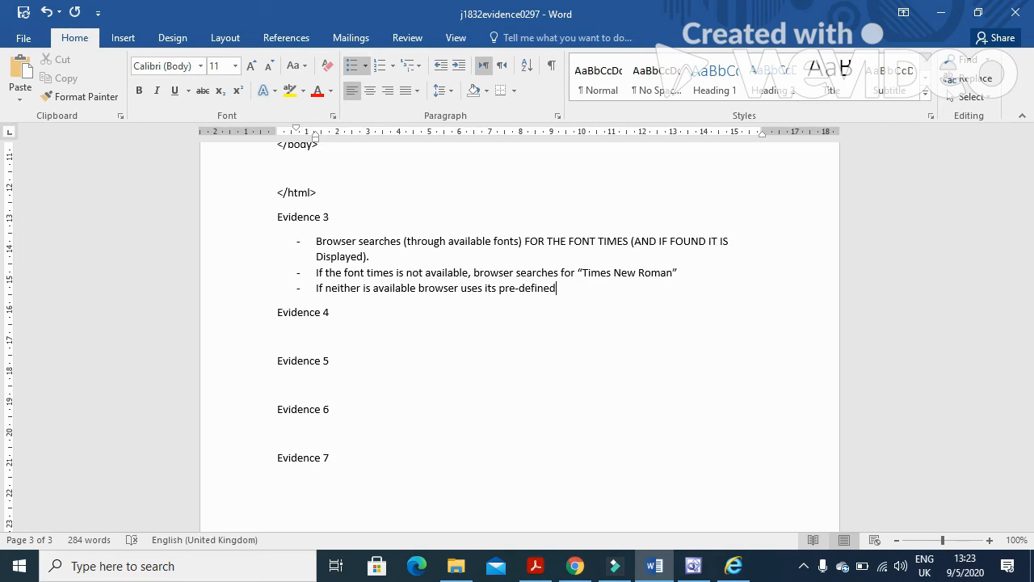
{"action": "type", "text": " generic font"}
Make the third bullet read 'generic serif font.' and add a bullet saying speech marks make "Time New Roman" a single string.
{"action": "left_click", "coordinate": [597, 288]}
{"action": "type", "text": "serif font."}
{"action": "key", "text": "Return"}
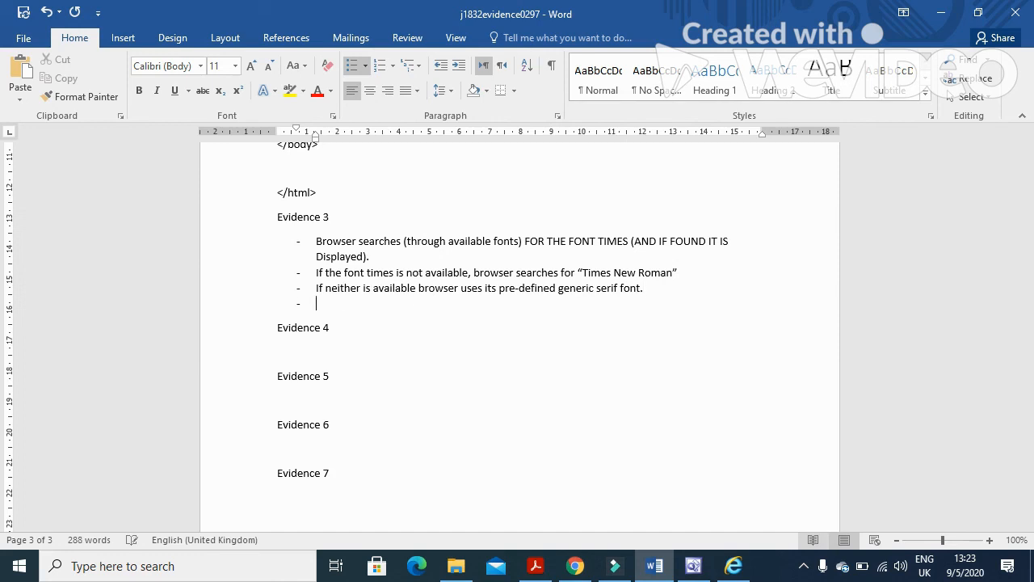
{"action": "type", "text": "speech marks are around"}
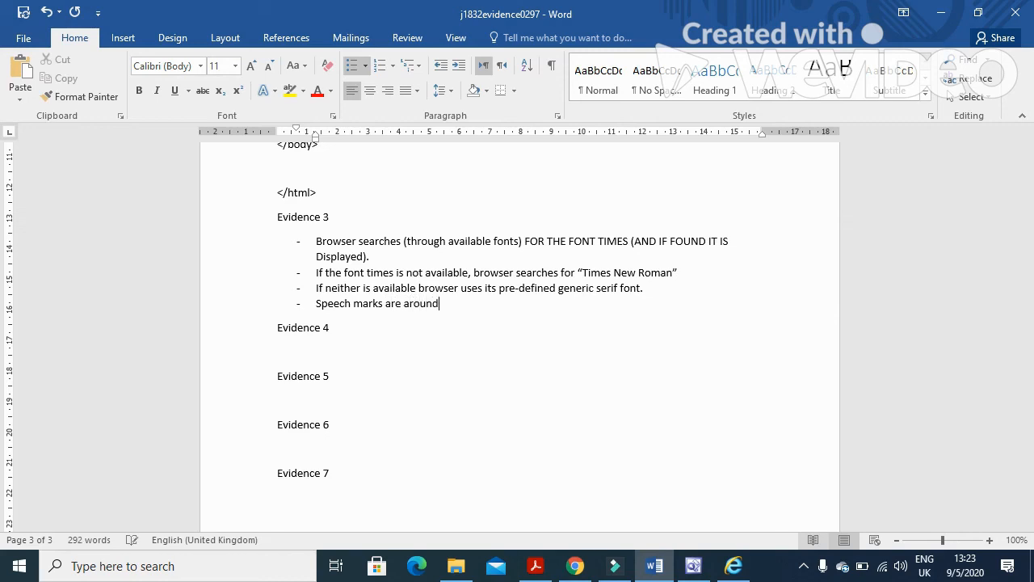
{"action": "type", "text": " @T"}
{"action": "key", "text": "BackSpace"}
{"action": "key", "text": "BackSpace"}
{"action": "type", "text": "\"Time"}
{"action": "type", "text": " New R"}
{"action": "type", "text": "oman"}
{"action": "type", "text": "\" to"}
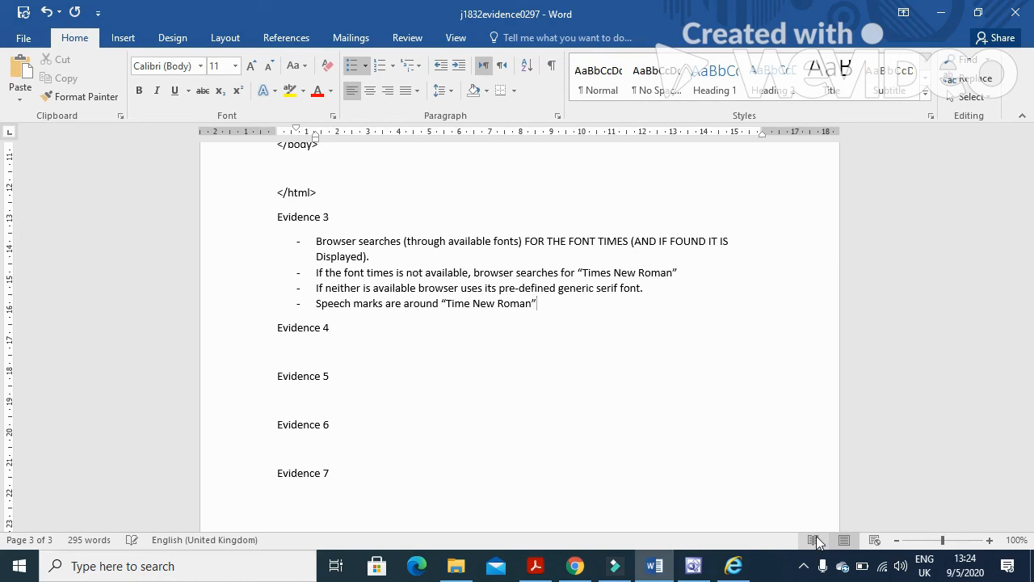
{"action": "type", "text": " define it as a sin"}
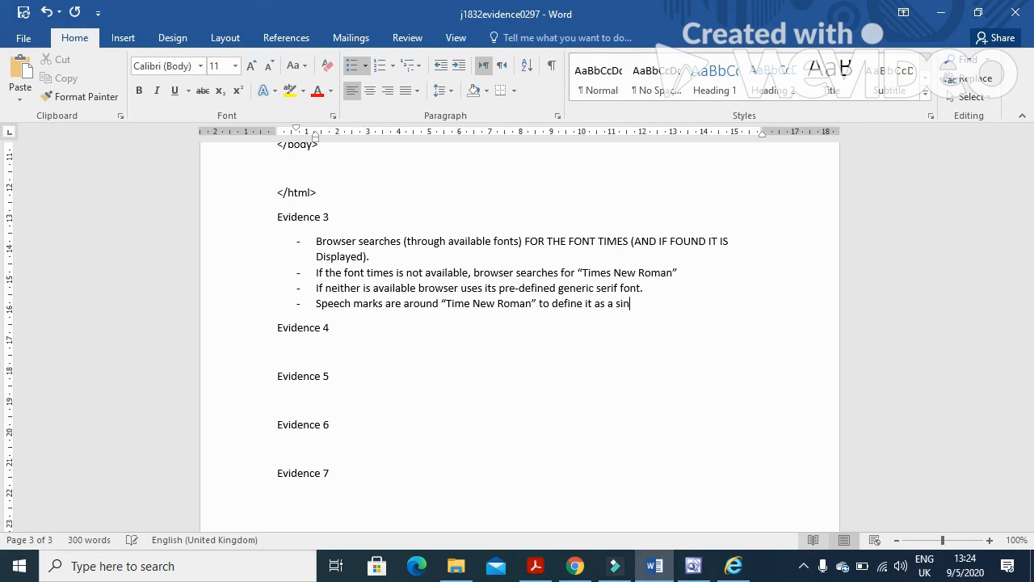
{"action": "type", "text": "gle string/so it does not"}
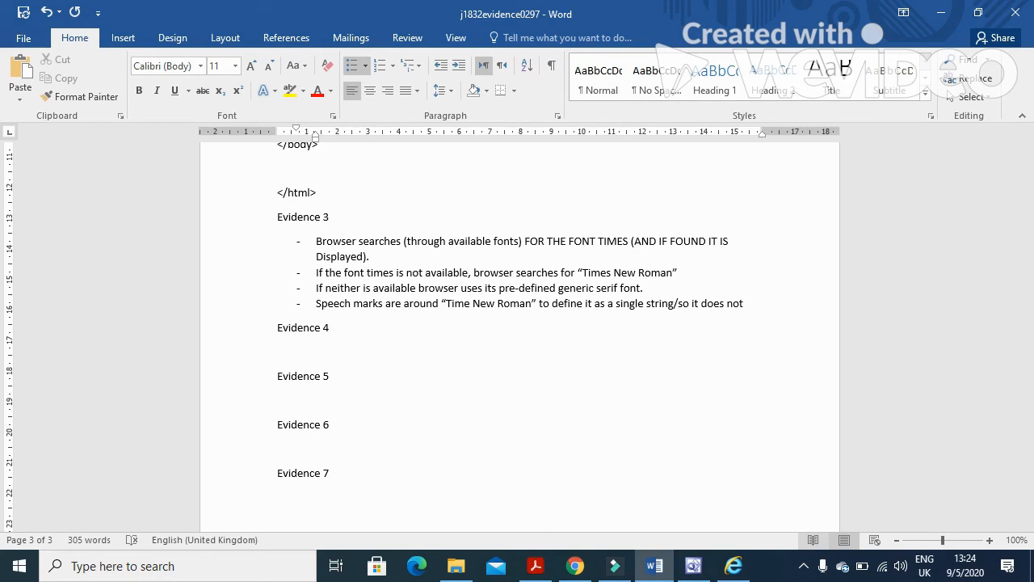
{"action": "type", "text": " searc"}
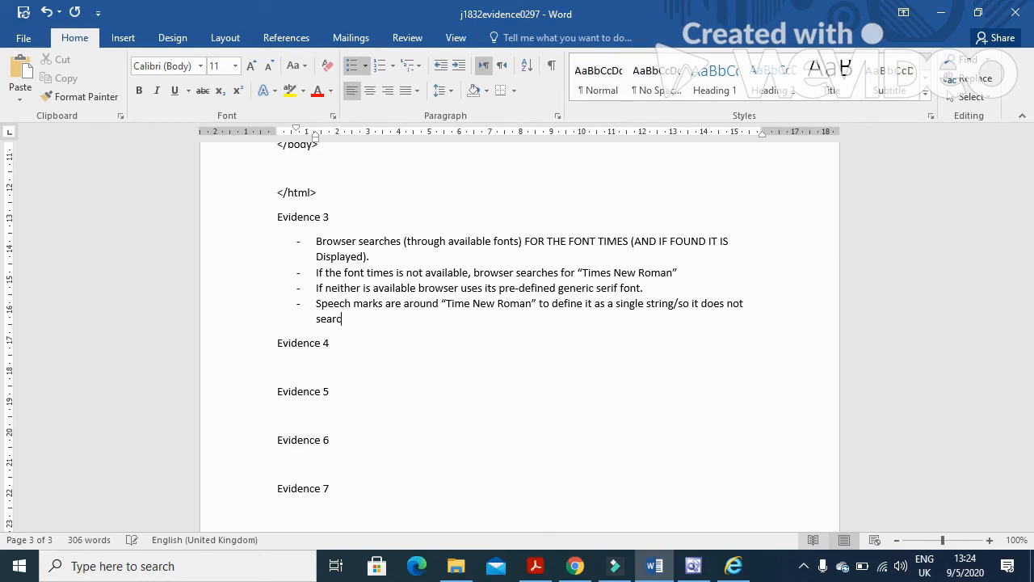
{"action": "type", "text": "h for times"}
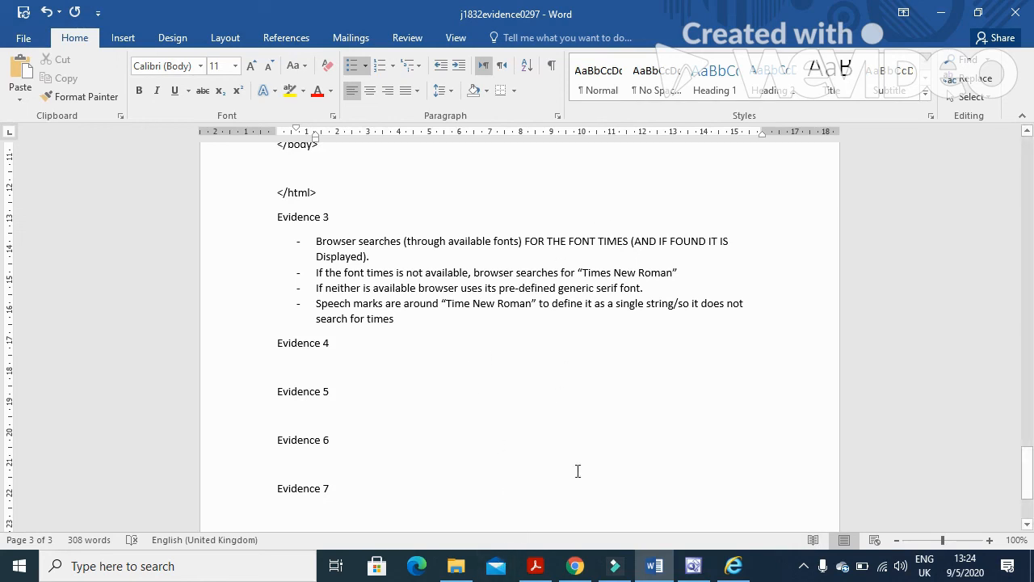
{"action": "left_click", "coordinate": [691, 566]}
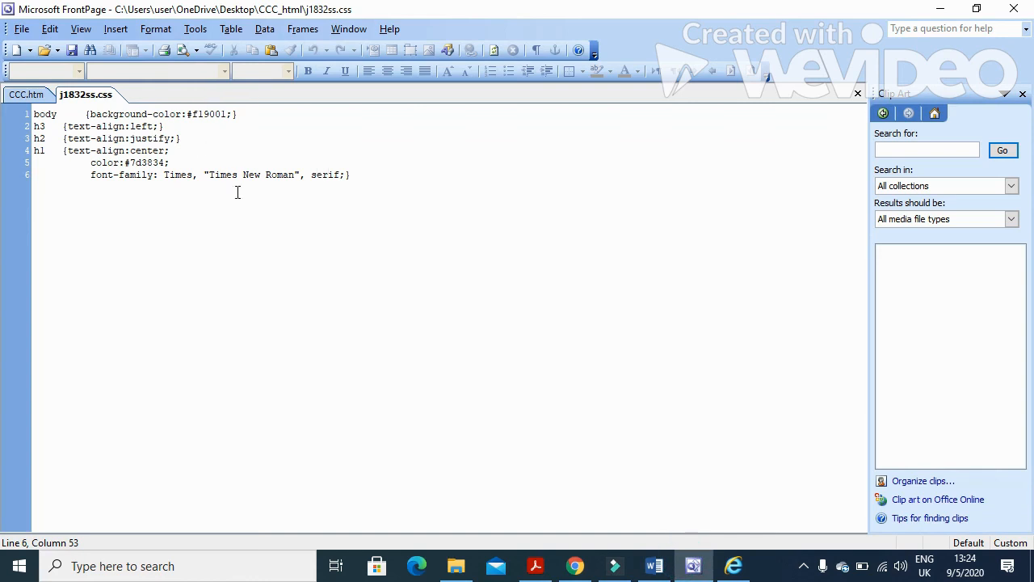
Select the Times New Roman value in line 6, then review question 13 in the exam PDF.
{"action": "left_click_drag", "start_coordinate": [209, 175], "coordinate": [257, 175]}
{"action": "left_click_drag", "start_coordinate": [292, 179], "coordinate": [296, 177]}
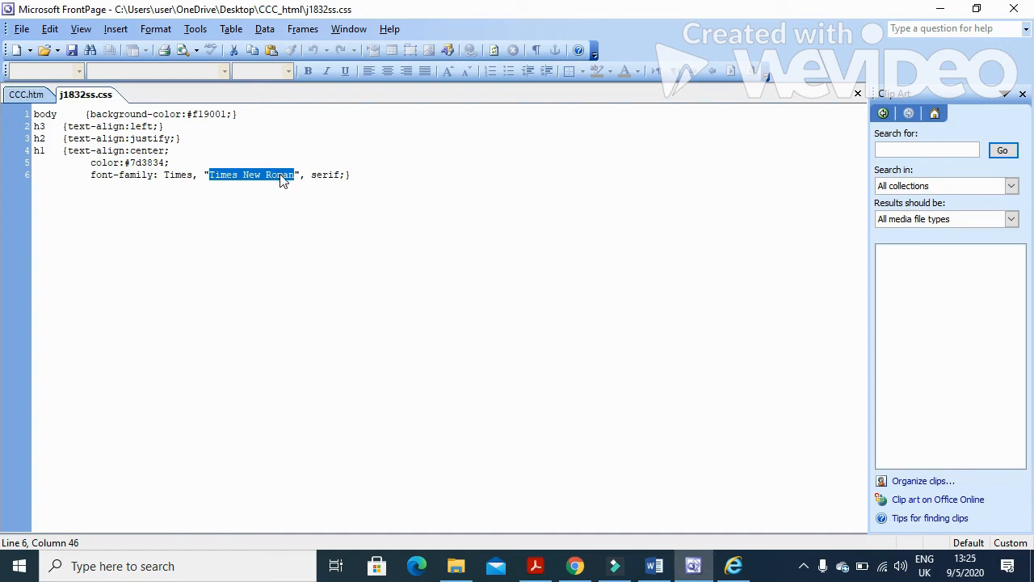
{"action": "left_click", "coordinate": [534, 566]}
{"action": "scroll", "coordinate": [400, 327], "scroll_direction": "down", "scroll_amount": 2}
{"action": "scroll", "coordinate": [400, 327], "scroll_direction": "up", "scroll_amount": 3}
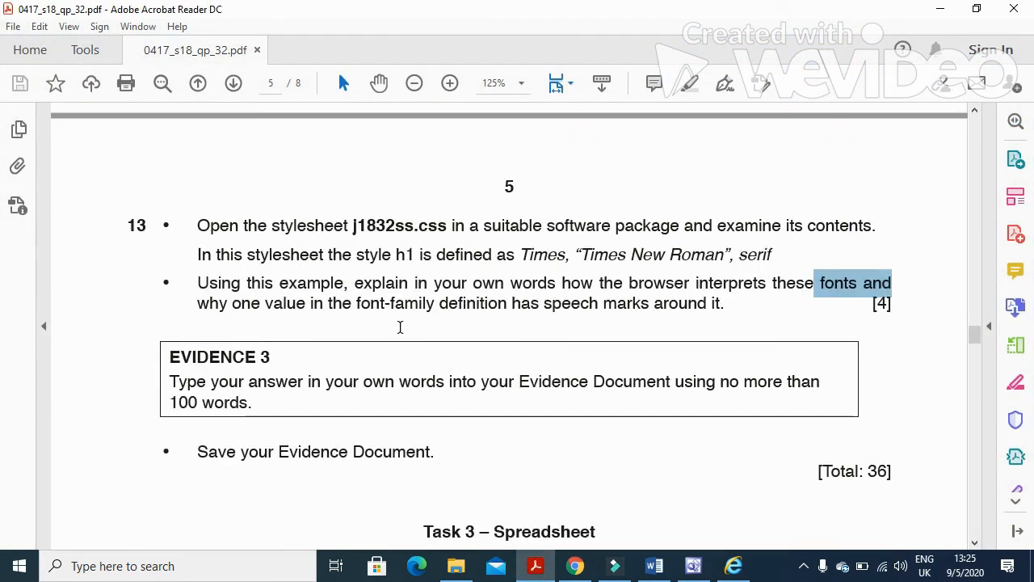